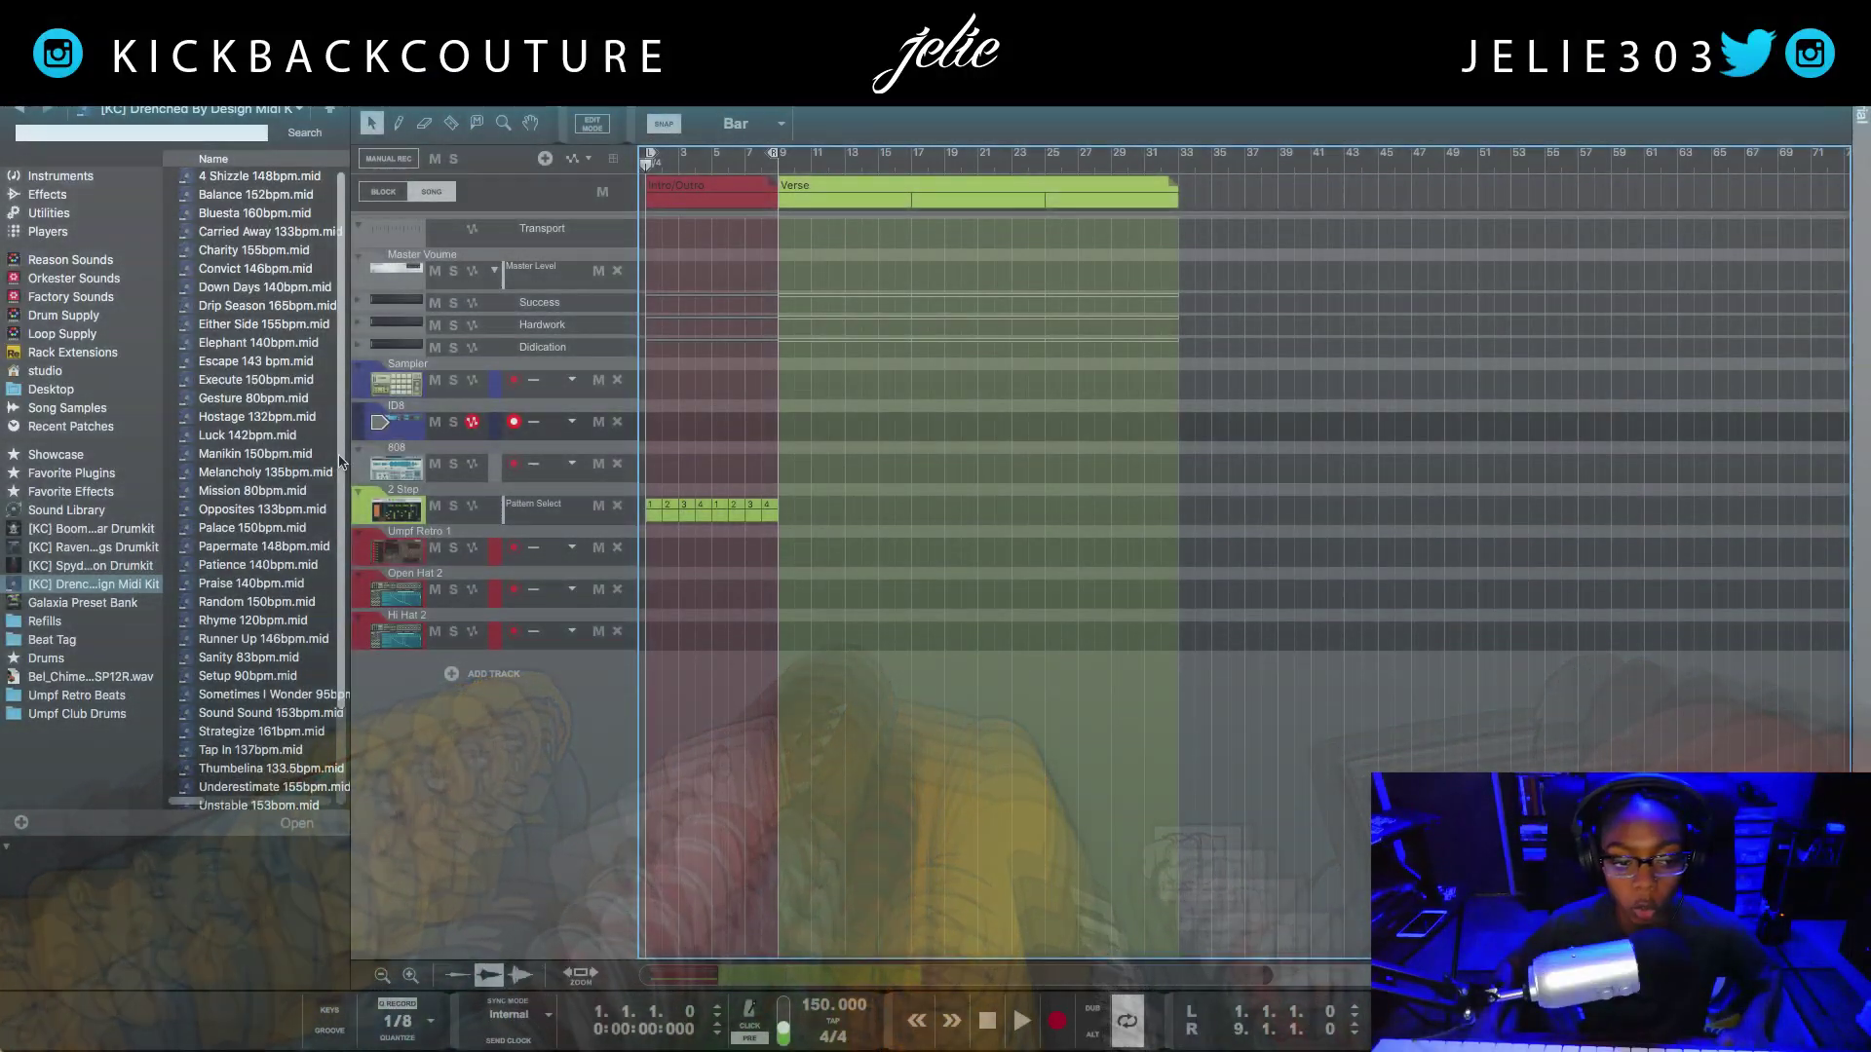
Audition the Melancholy, Manikin, Luck and Hostage patterns in the Drenched MIDI kit.
{"action": "left_click", "coordinate": [311, 475]}
{"action": "left_click", "coordinate": [299, 460]}
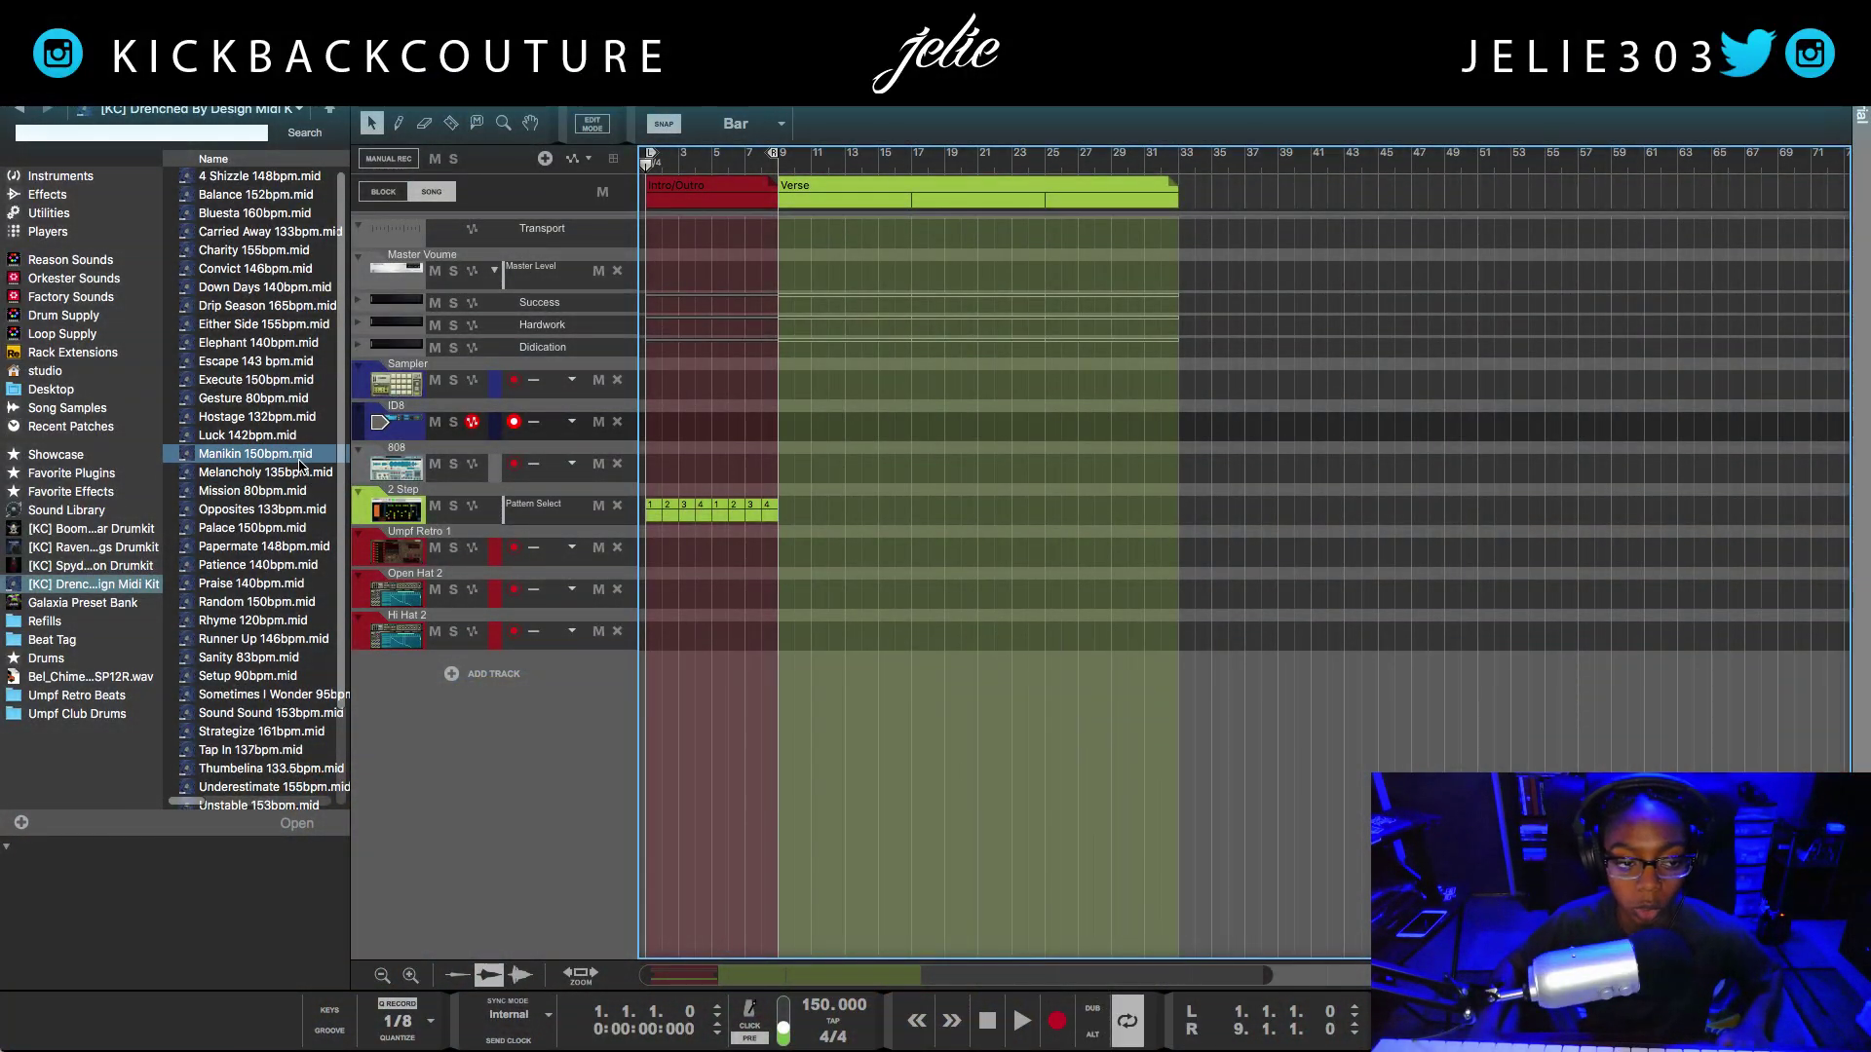
{"action": "left_click", "coordinate": [279, 443]}
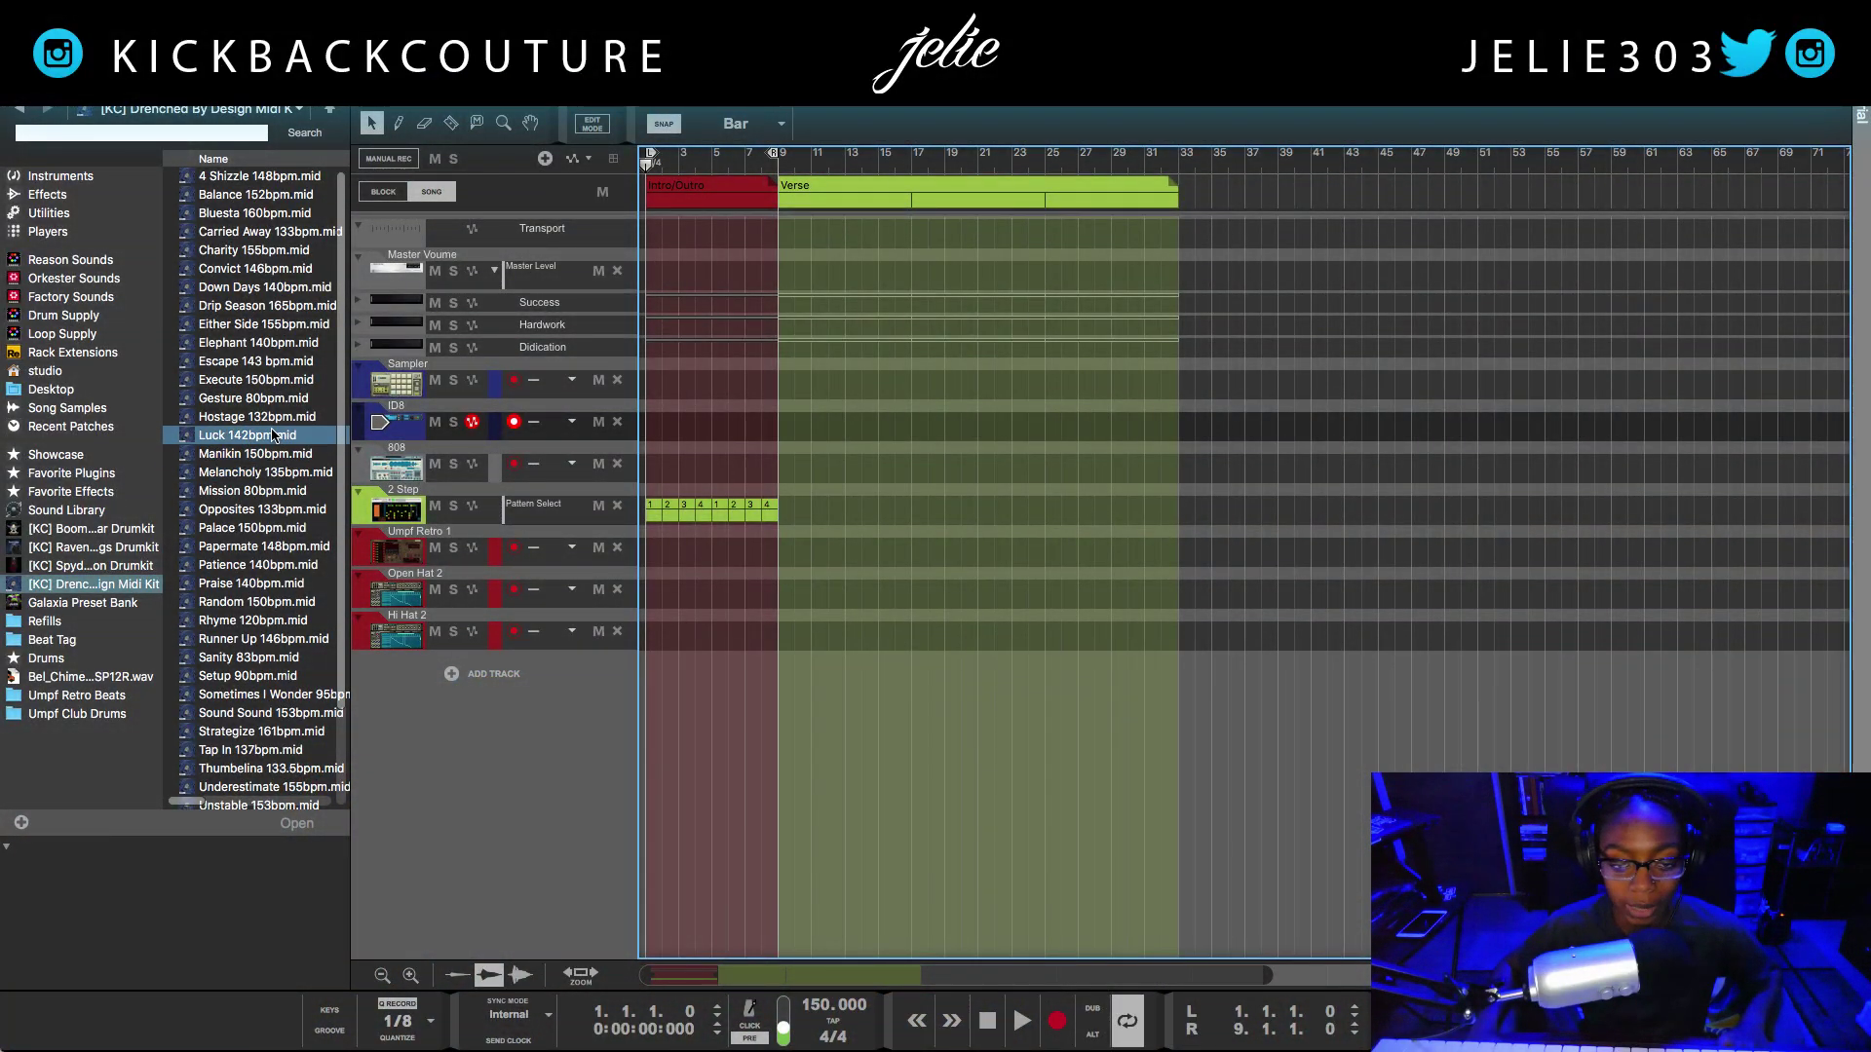
{"action": "left_click", "coordinate": [259, 421]}
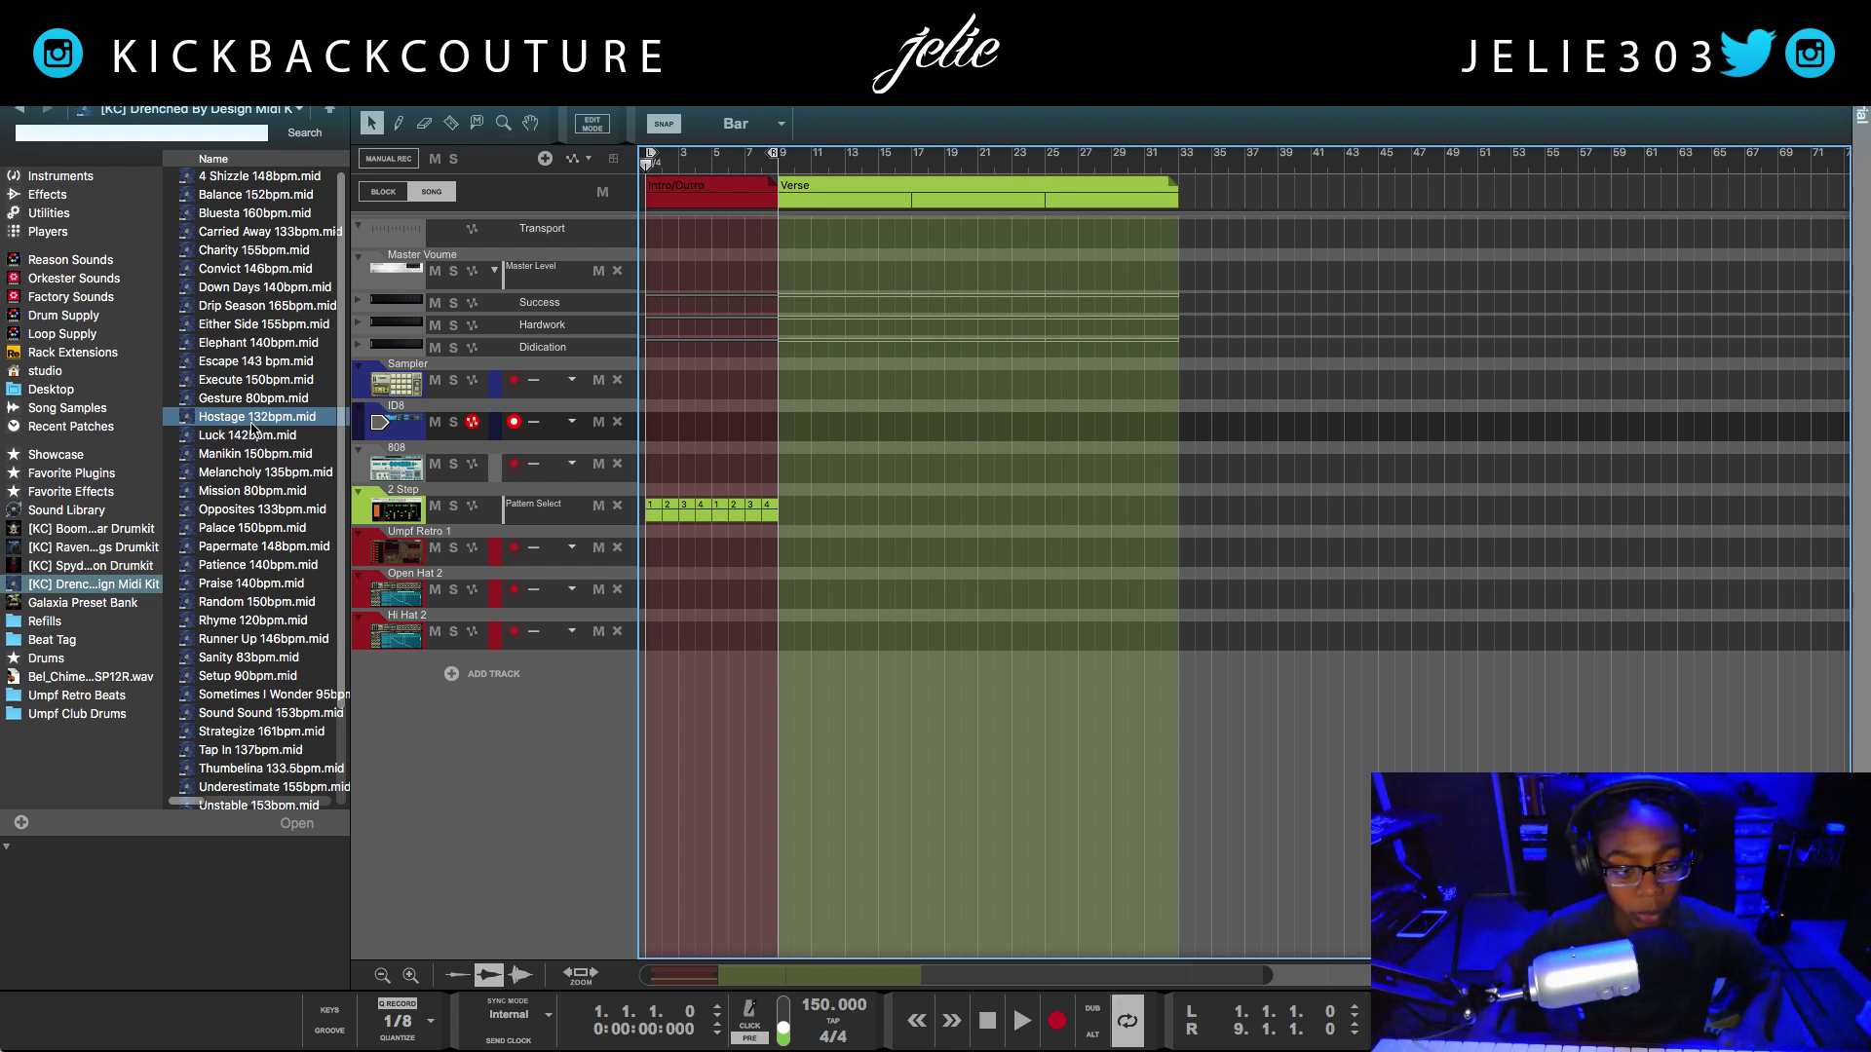
{"action": "left_click", "coordinate": [265, 475]}
Drag Manikin 150bpm.mid onto the ID8 track at bar 1.
{"action": "left_click", "coordinate": [241, 455]}
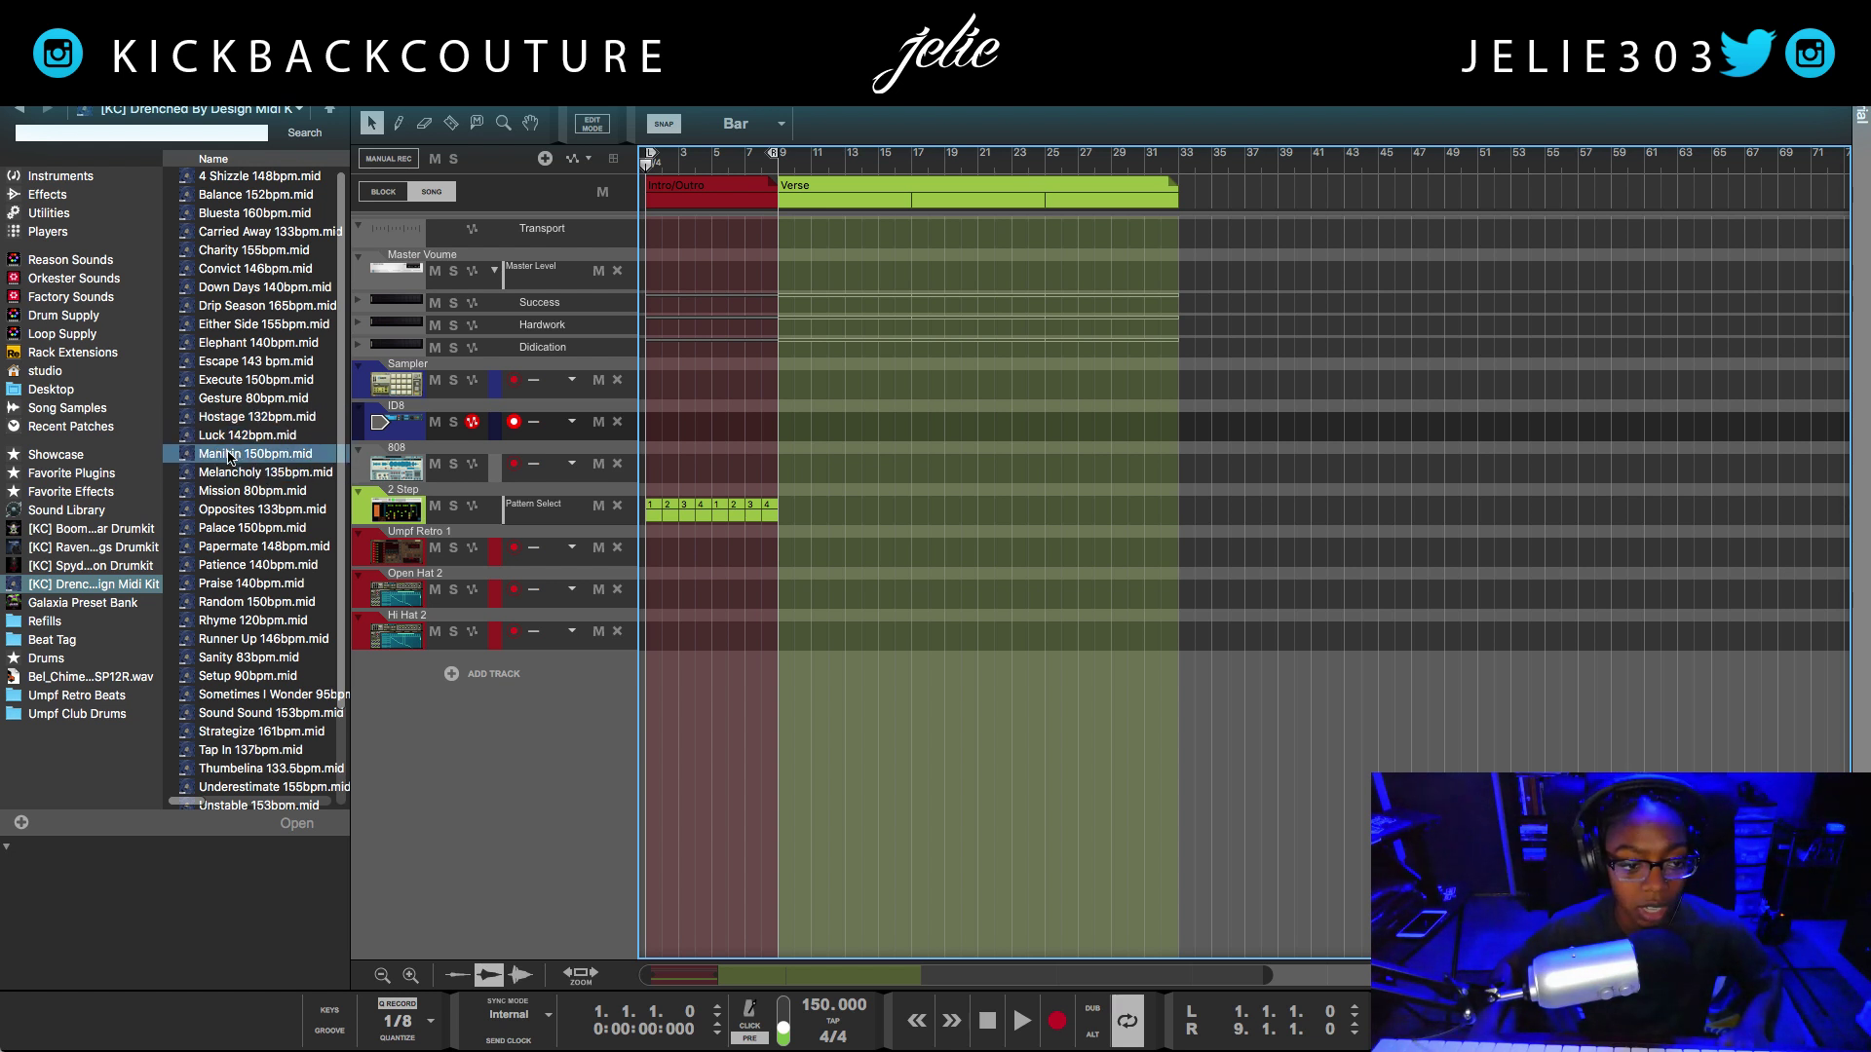
{"action": "left_click_drag", "start_coordinate": [230, 458], "coordinate": [644, 429]}
{"action": "key", "text": "F6"}
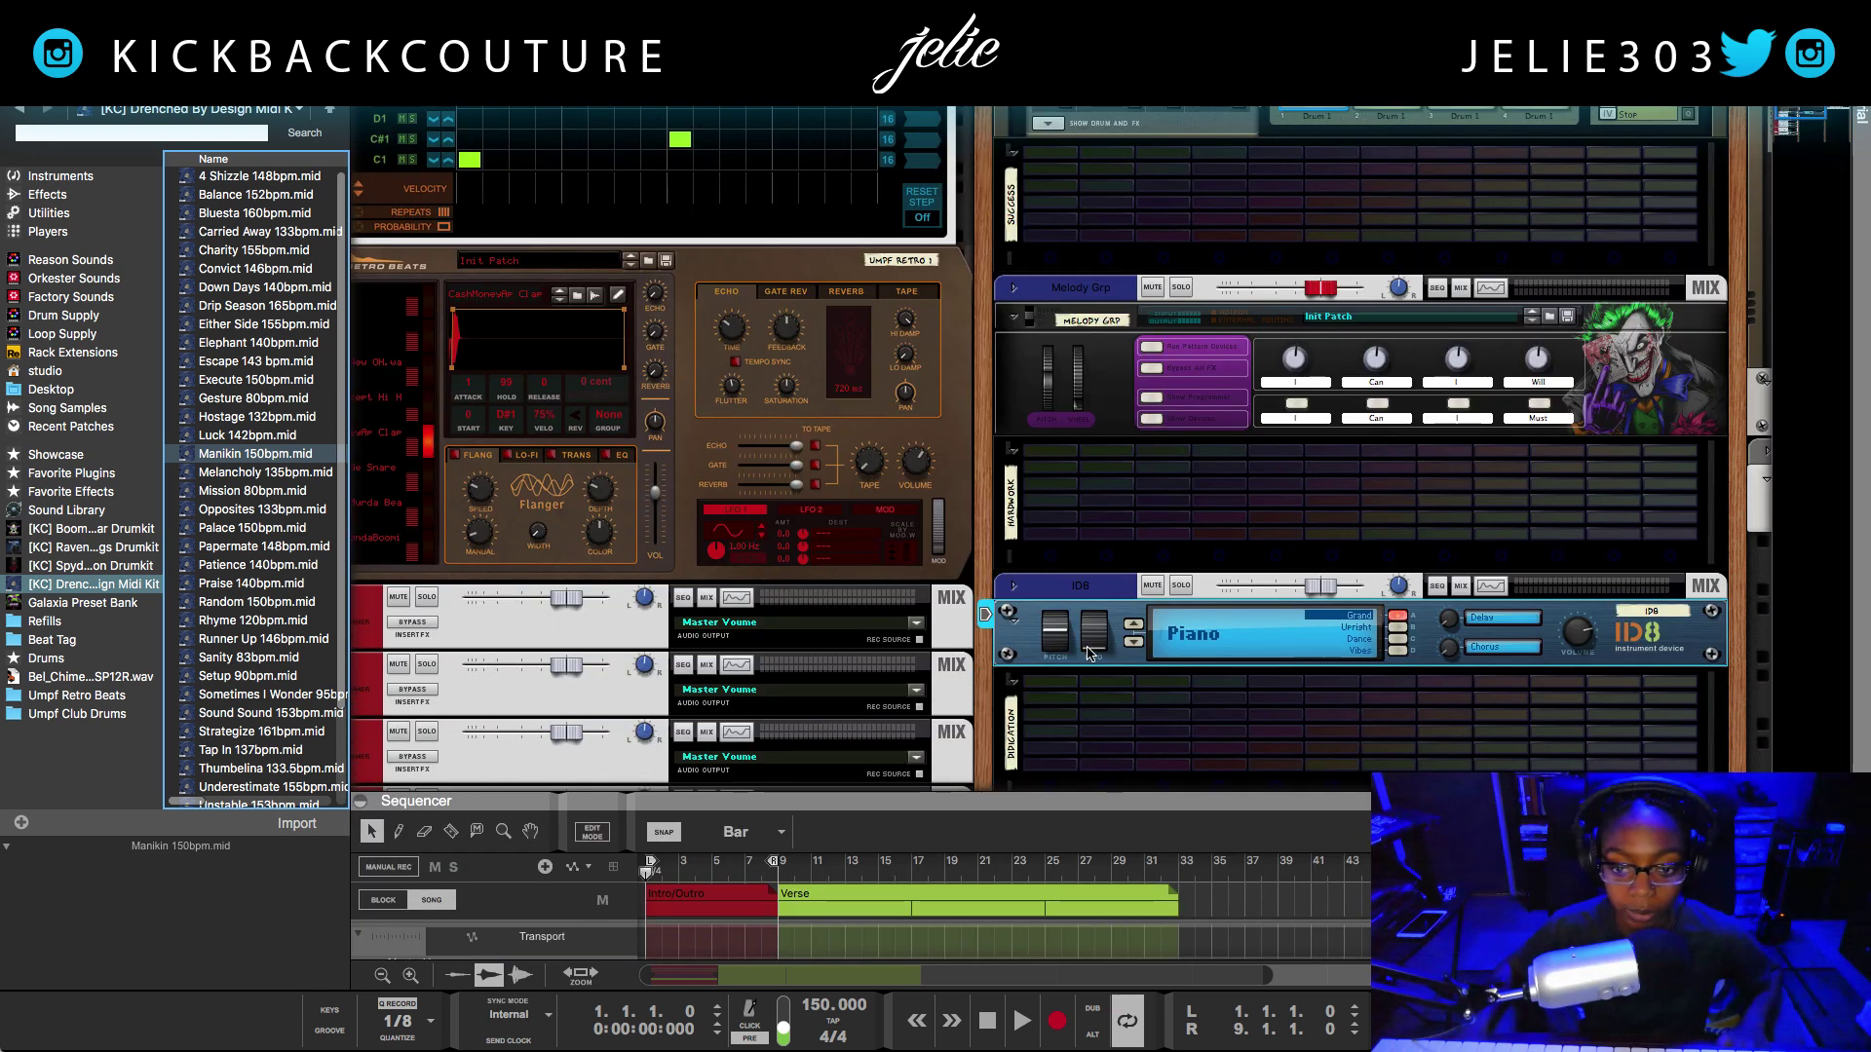
Hide the file browser (F3) and the rack (F6), leaving only the sequencer.
{"action": "left_click_drag", "start_coordinate": [1089, 653], "coordinate": [1094, 620]}
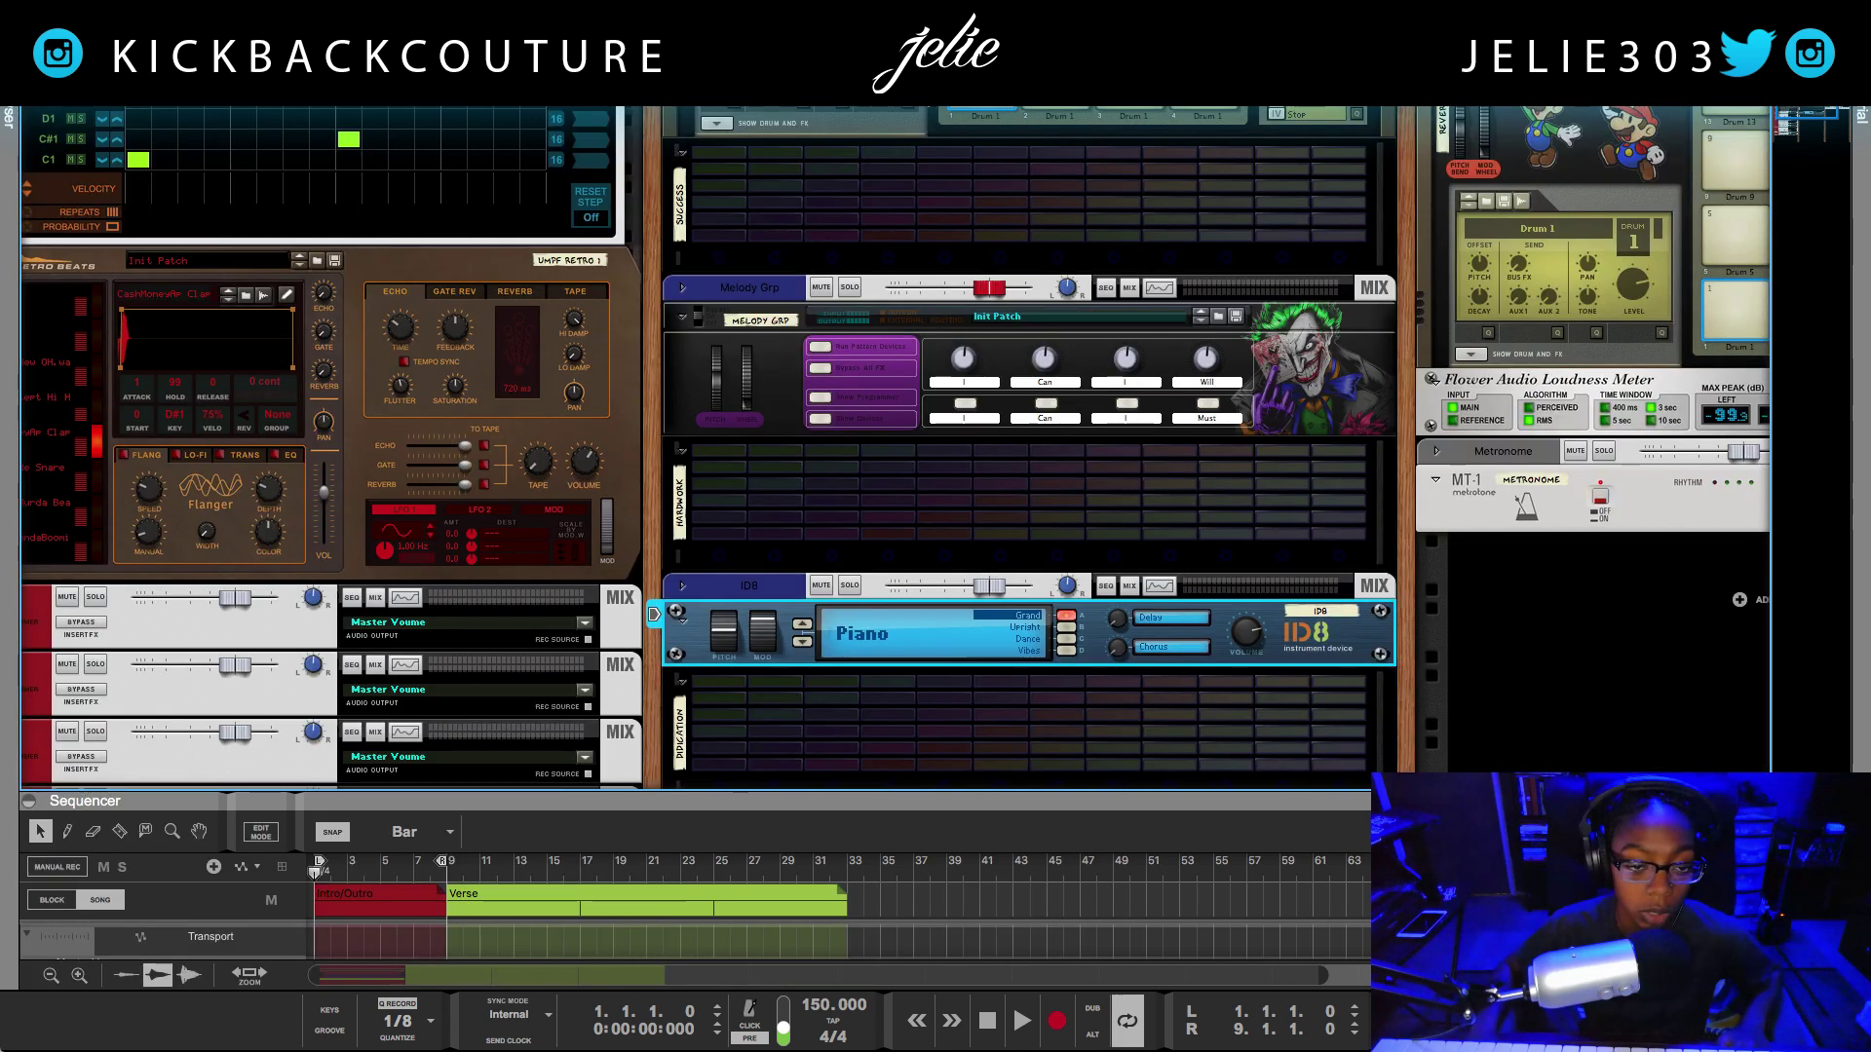
{"action": "key", "text": "F3"}
{"action": "key", "text": "F6"}
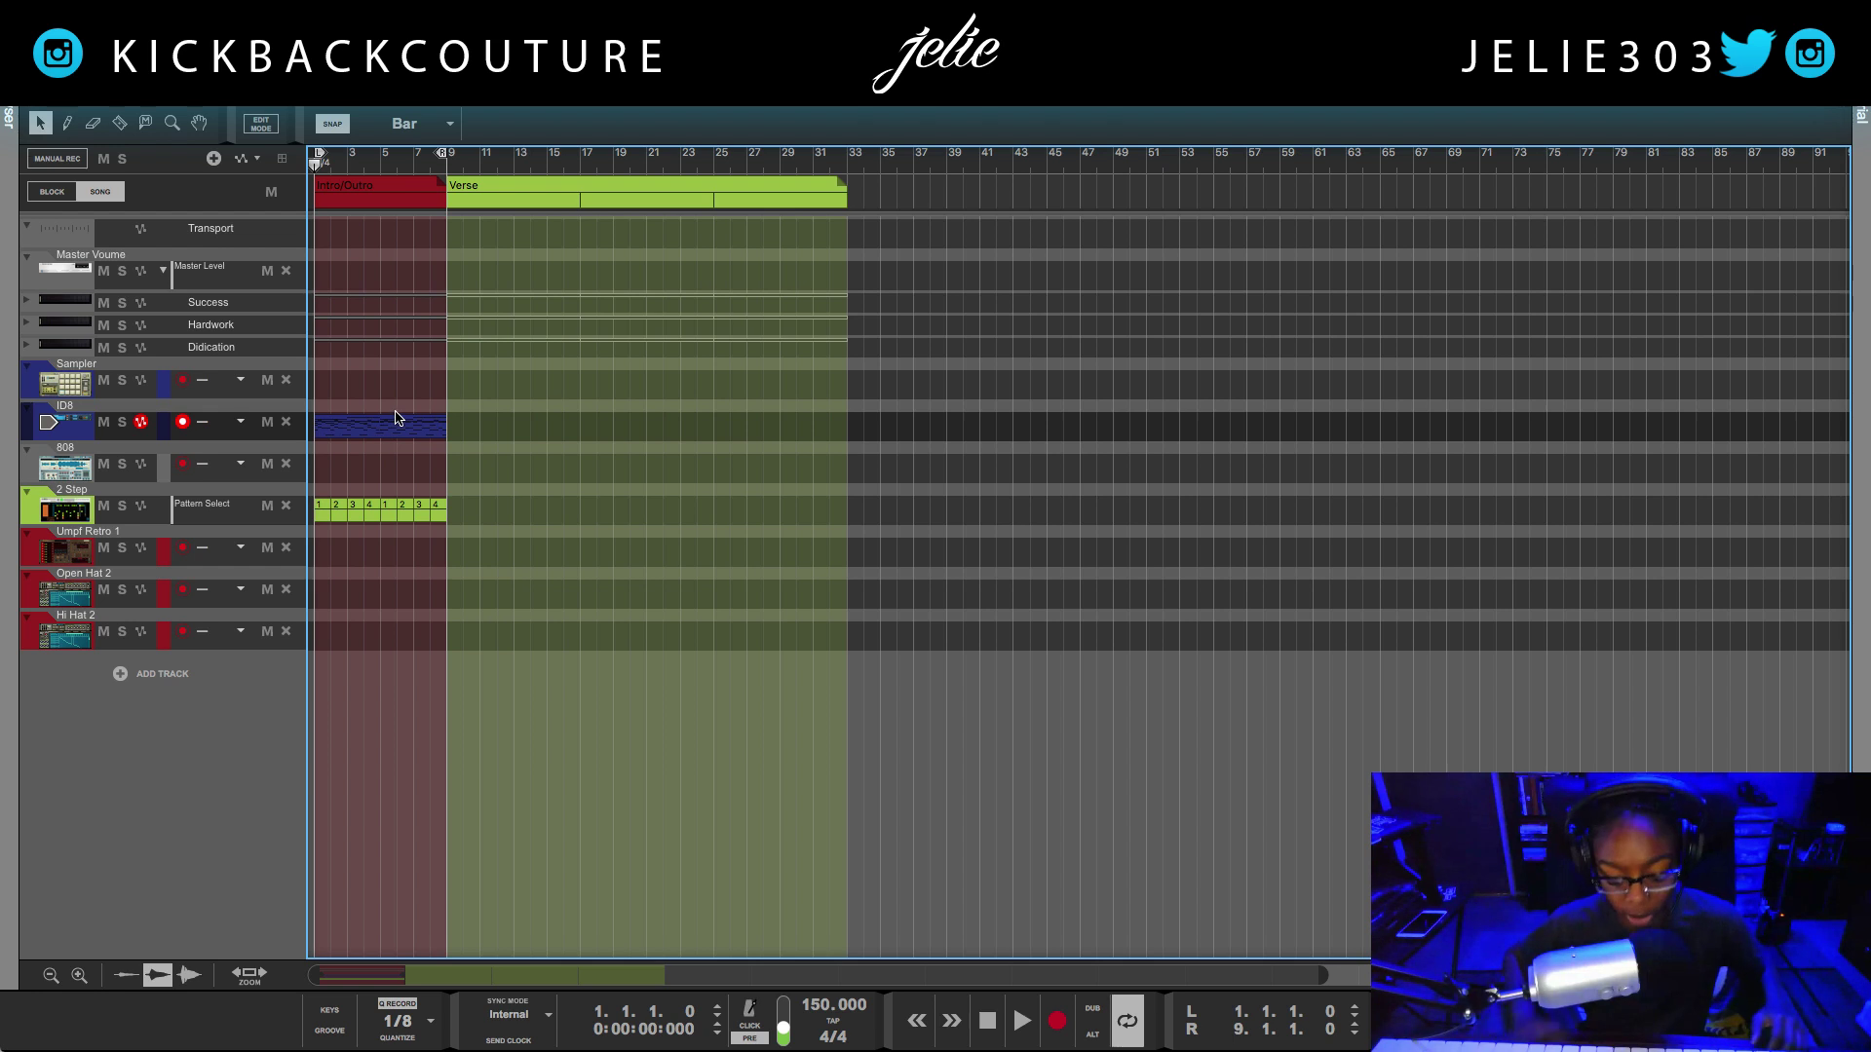
Open the Manikin clip on the ID8 track in Edit Mode and turn on Multi Lanes.
{"action": "key", "text": "space"}
{"action": "double_click", "coordinate": [360, 426]}
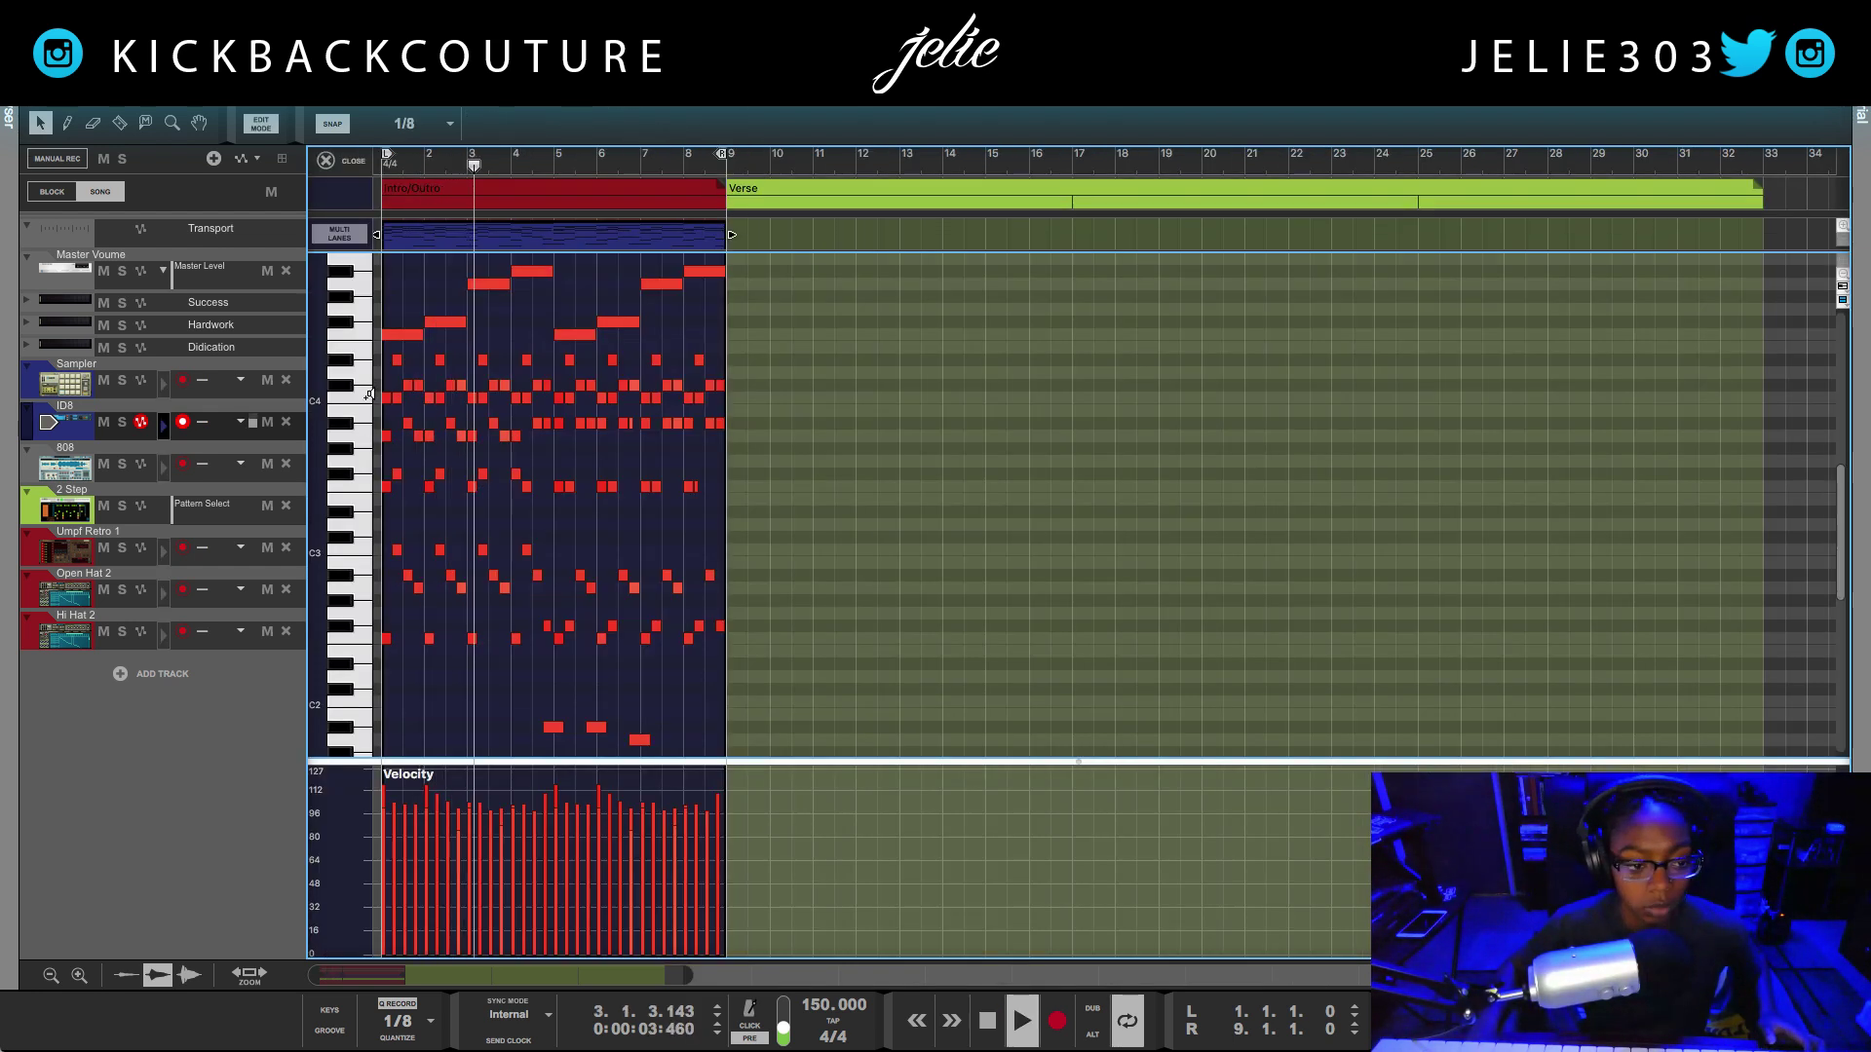
{"action": "key", "text": "space"}
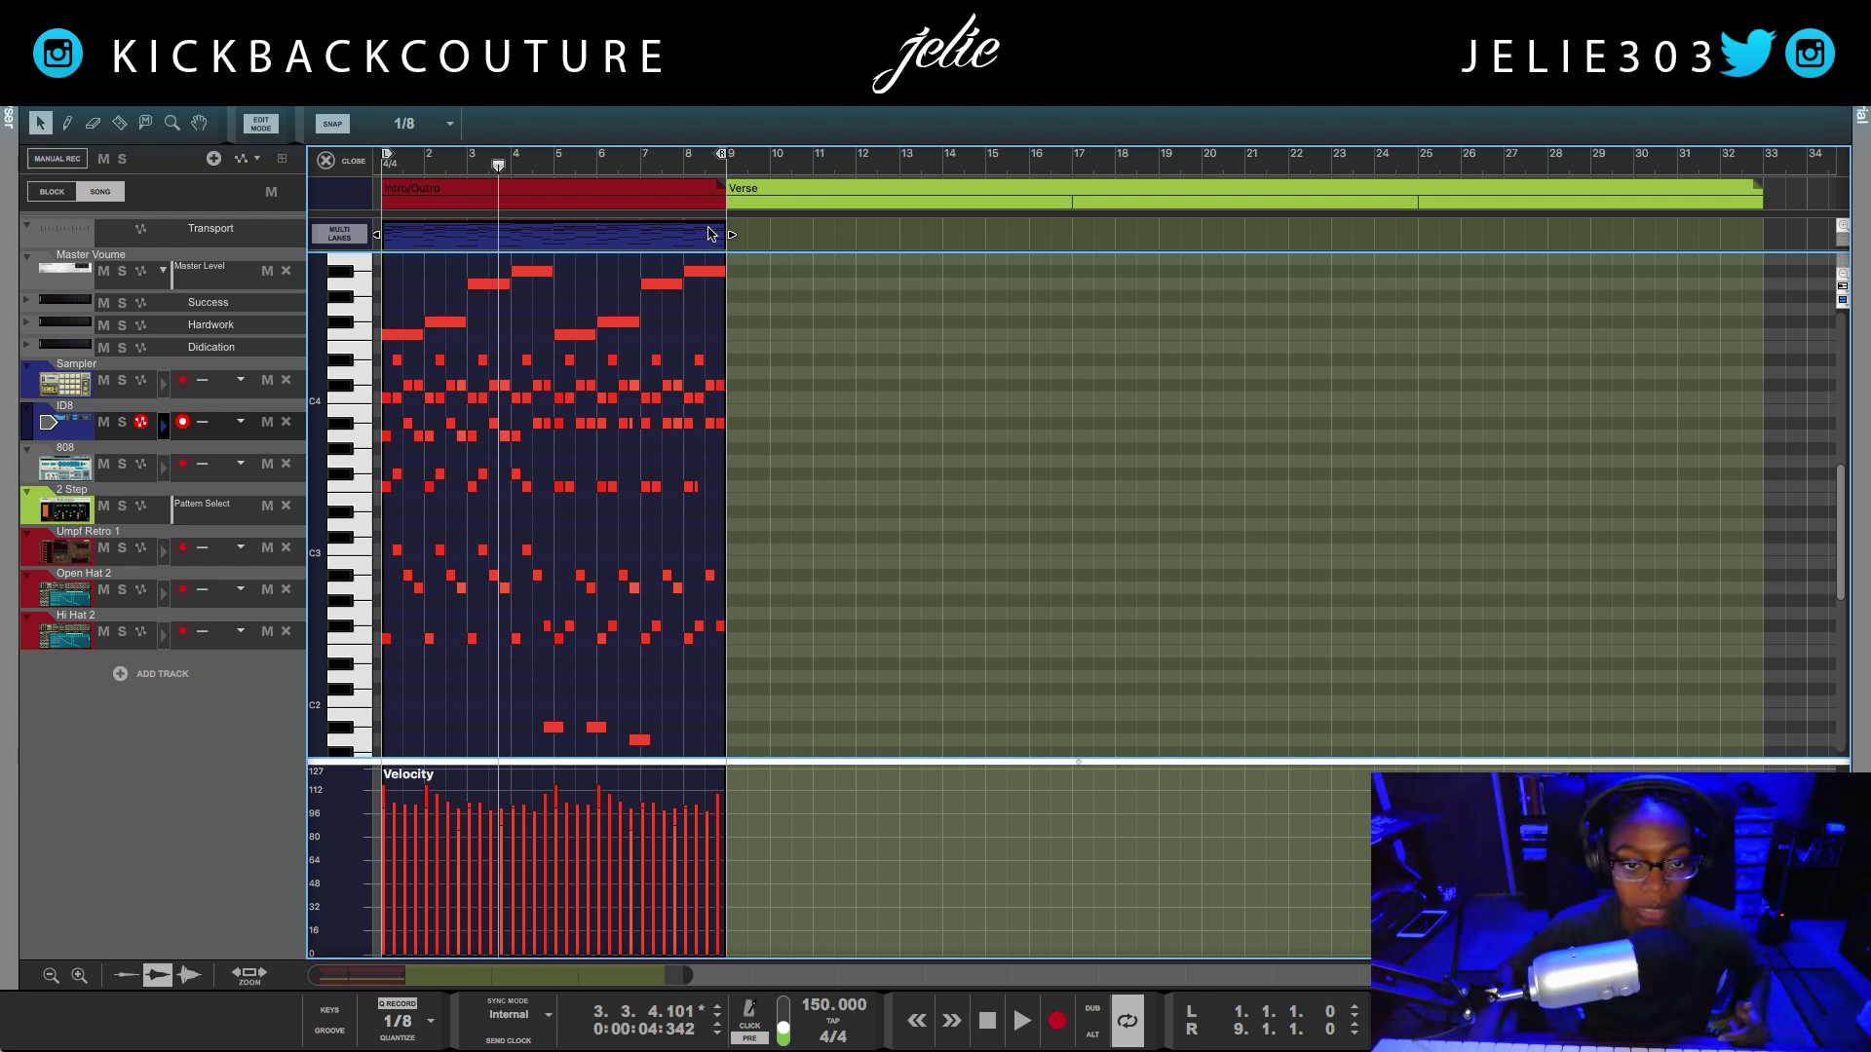
{"action": "left_click", "coordinate": [331, 244]}
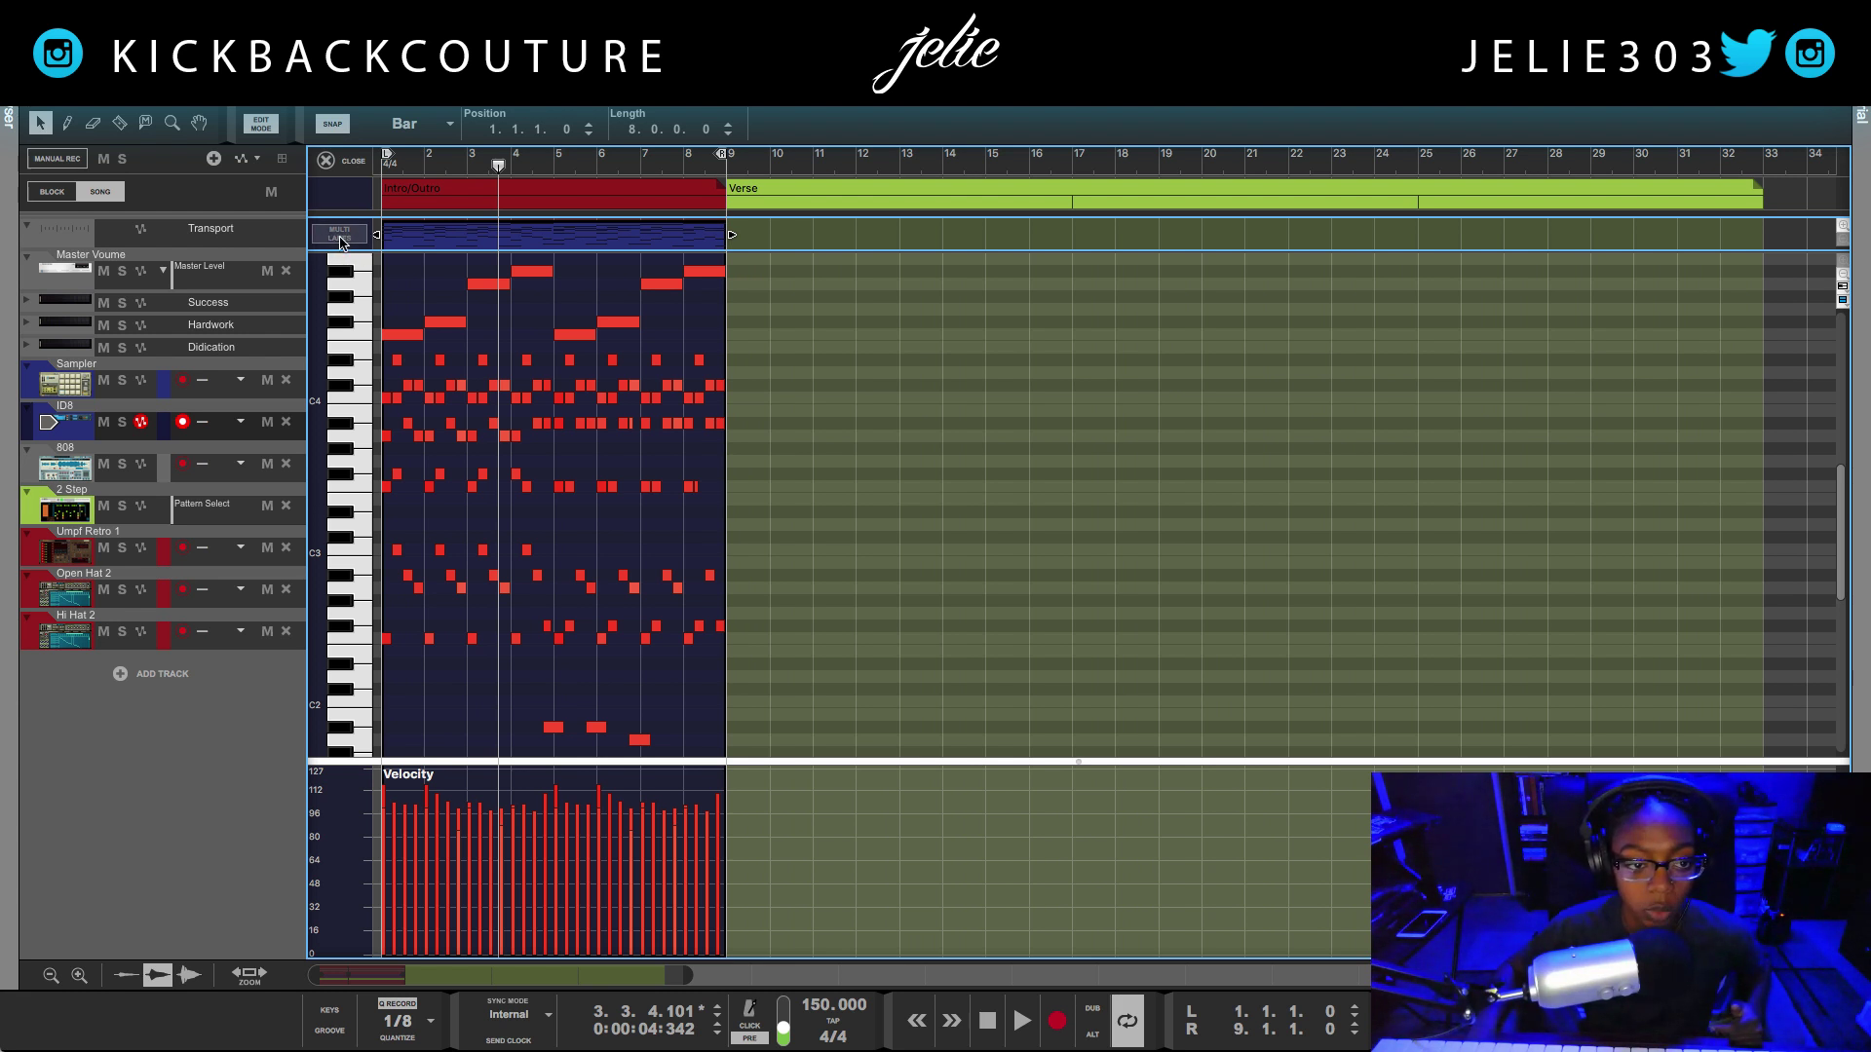
{"action": "left_click", "coordinate": [353, 239]}
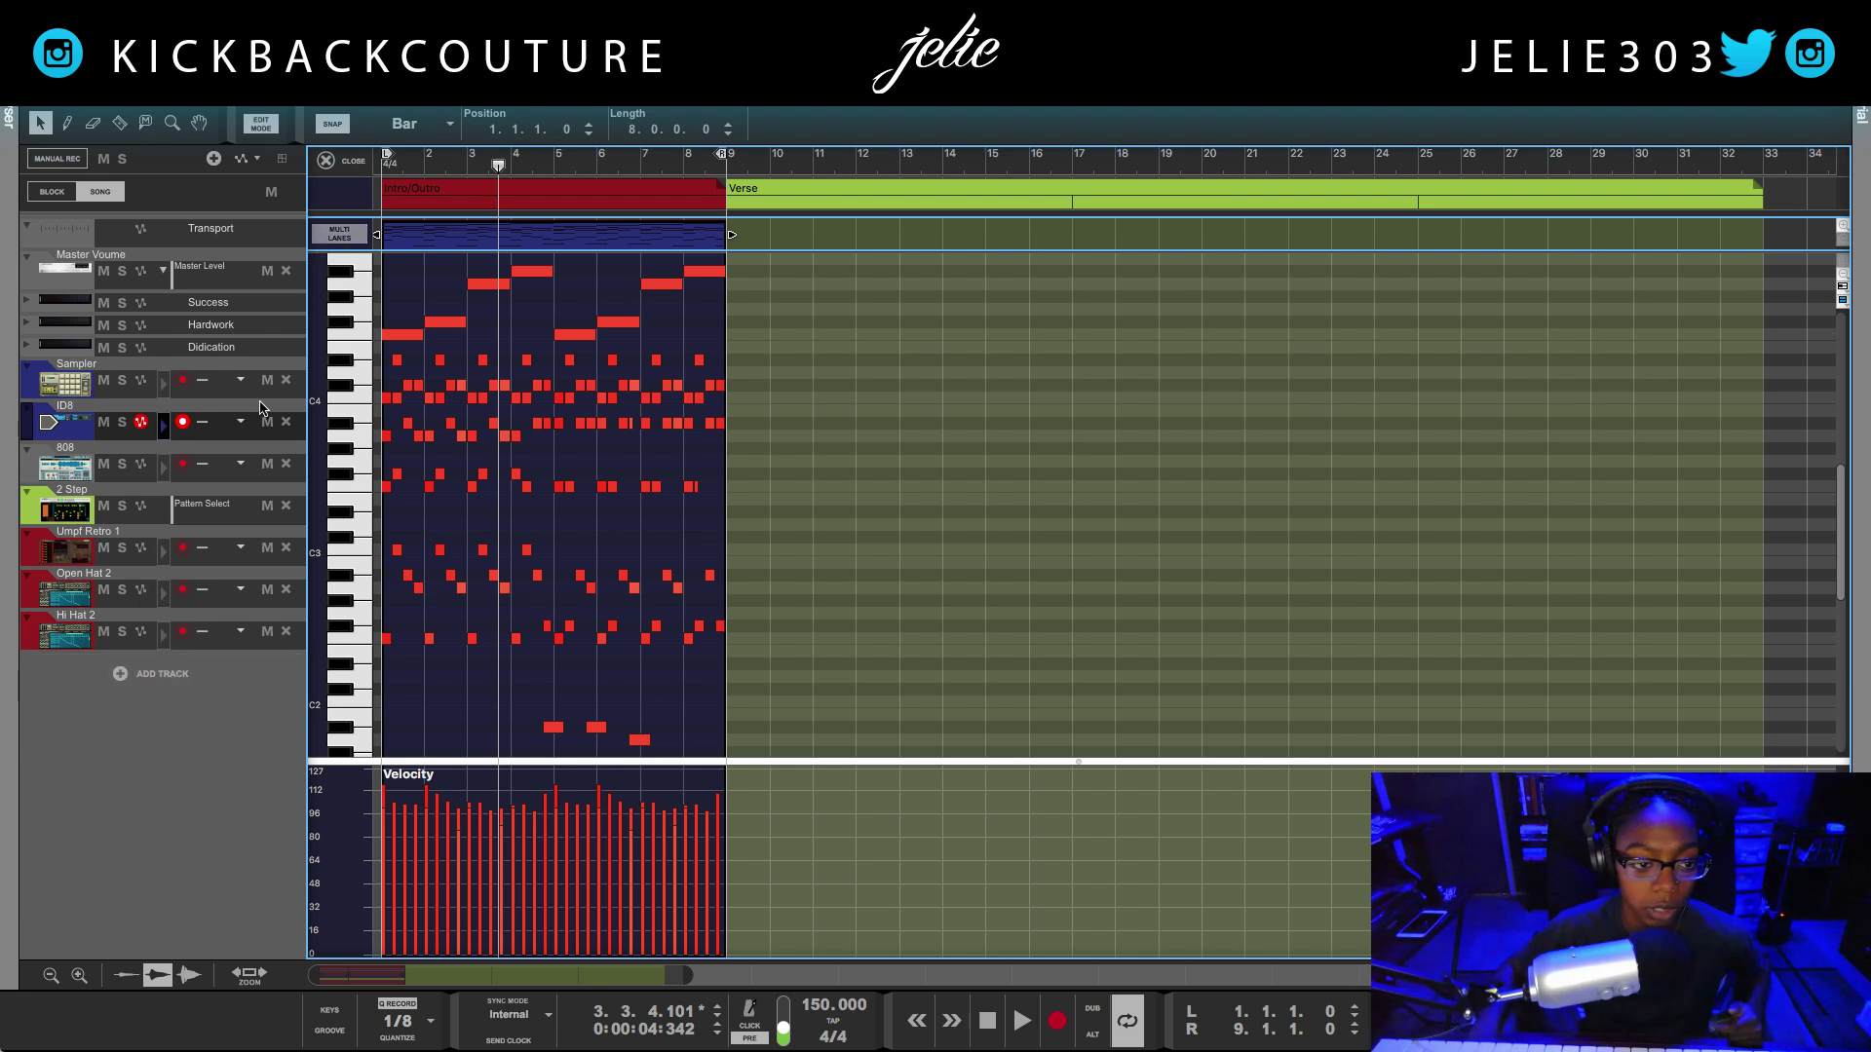
Target the 808 lane and pencil in an empty clip spanning bars 1–8.
{"action": "left_click", "coordinate": [163, 475]}
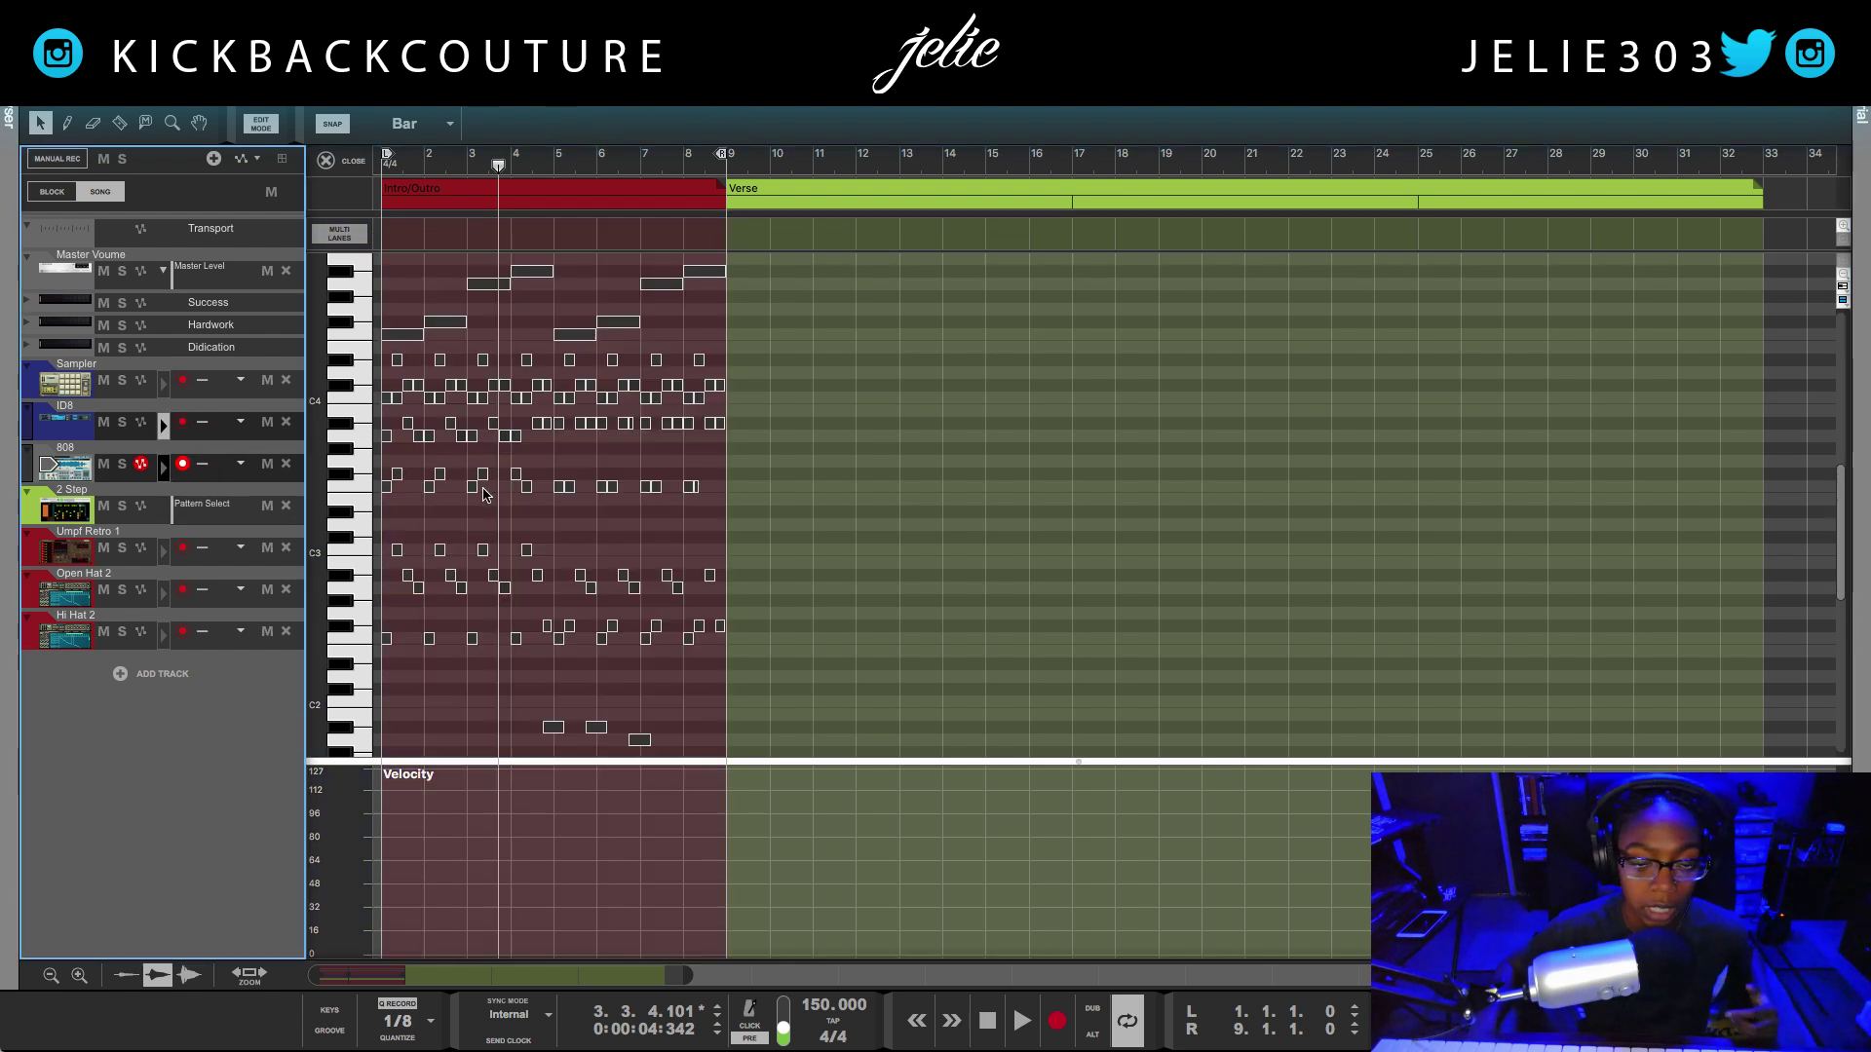
{"action": "scroll", "coordinate": [487, 507], "scroll_direction": "down", "scroll_amount": 4}
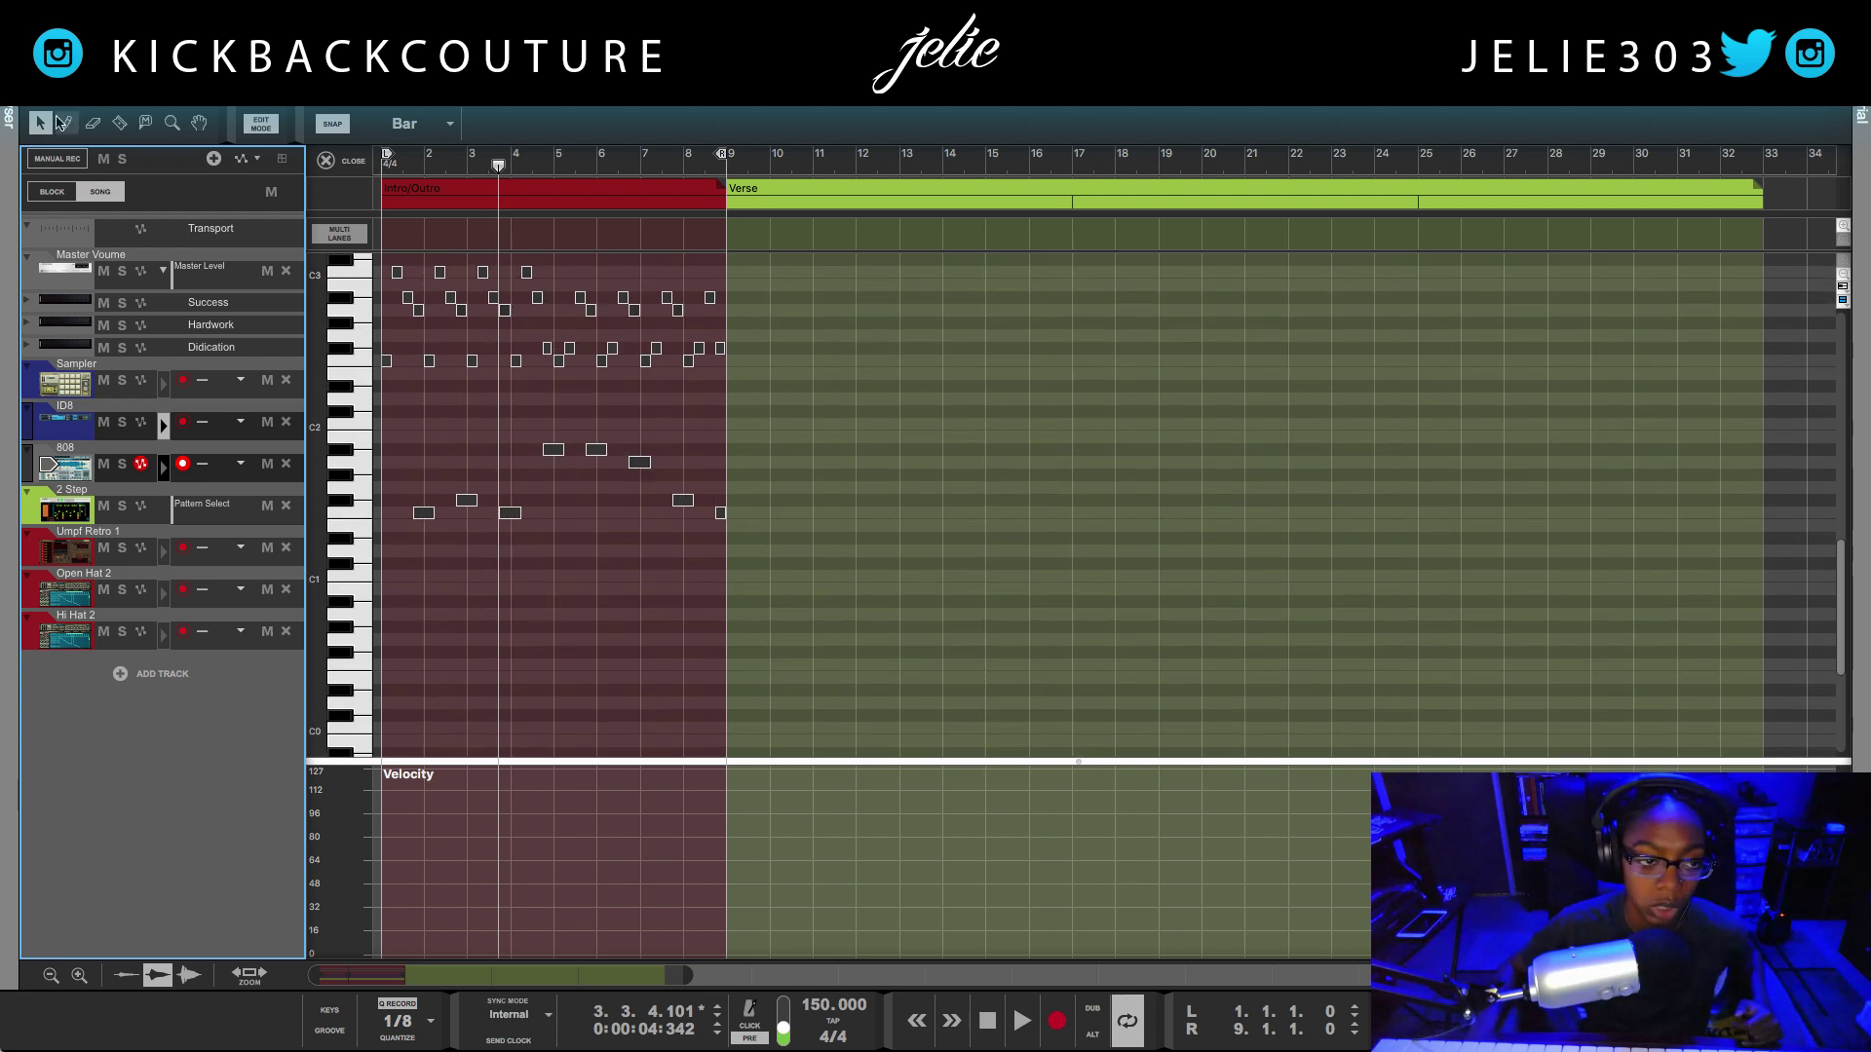
{"action": "left_click", "coordinate": [62, 122]}
{"action": "left_click_drag", "start_coordinate": [377, 222], "coordinate": [726, 267]}
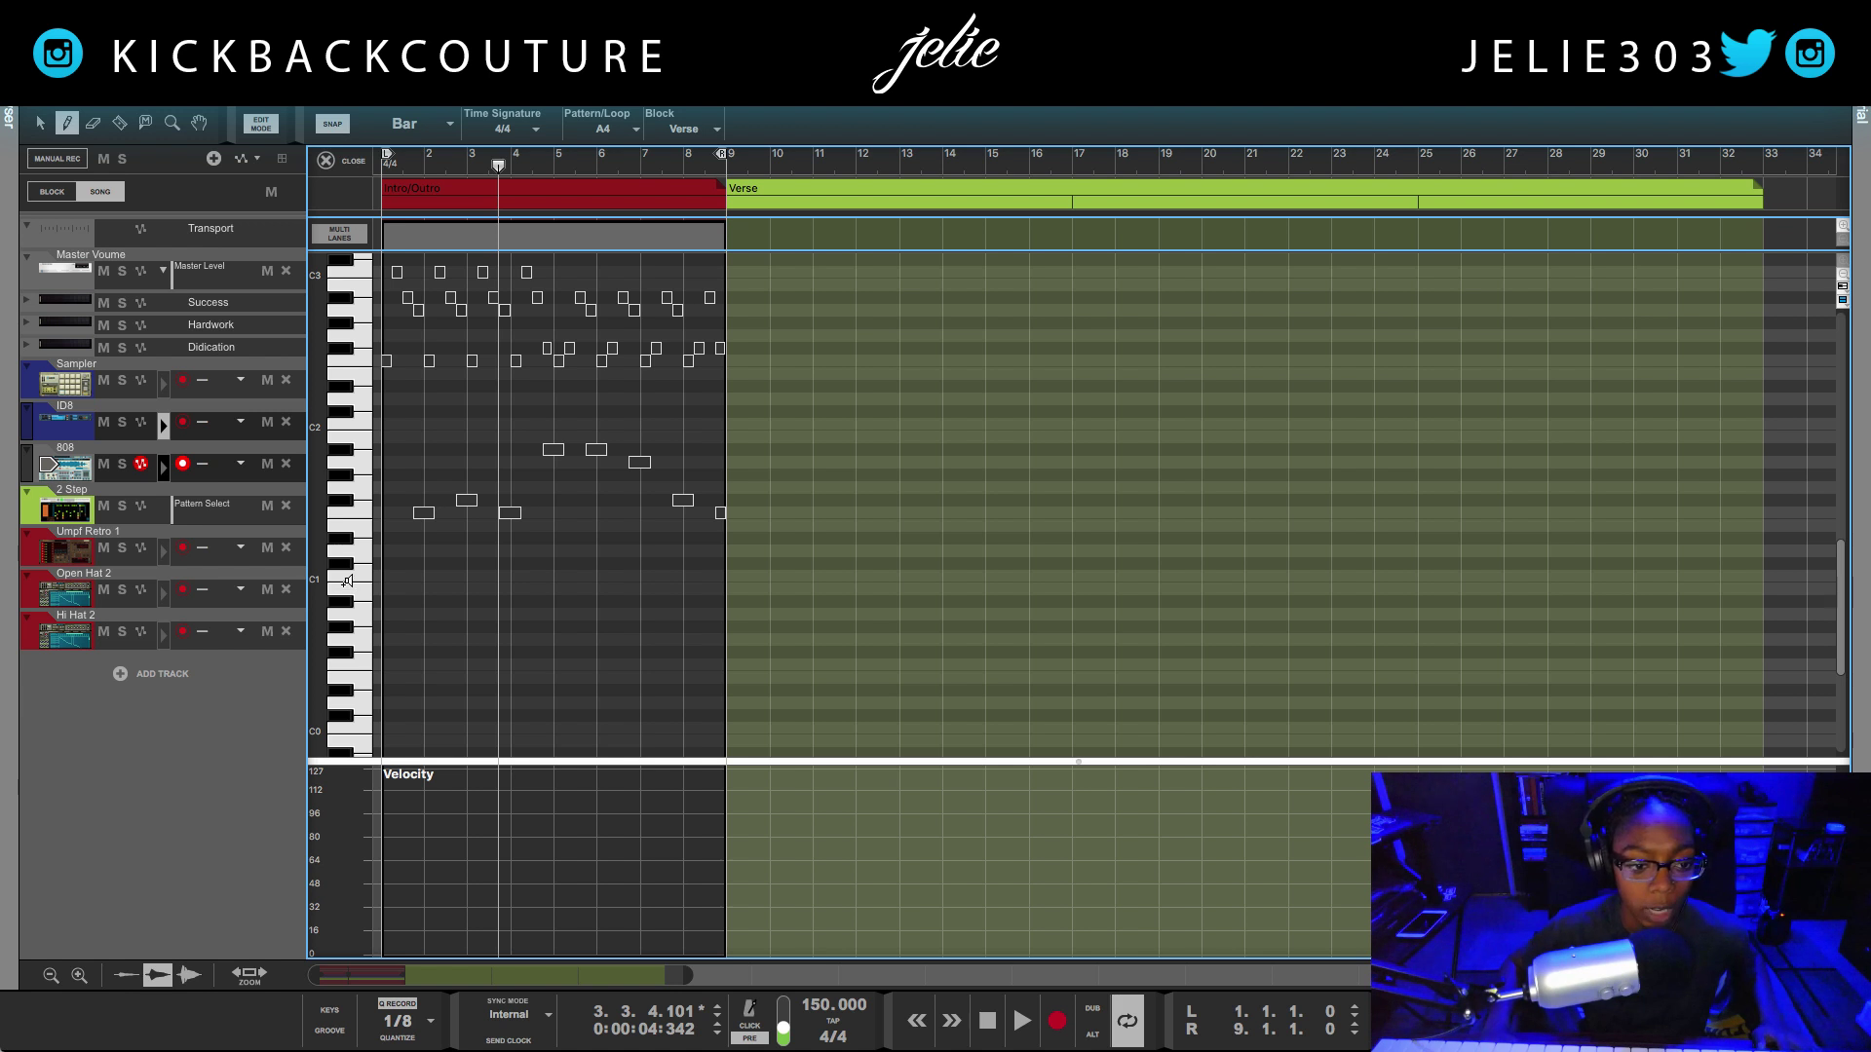
{"action": "scroll", "coordinate": [354, 572], "scroll_direction": "up", "scroll_amount": 2}
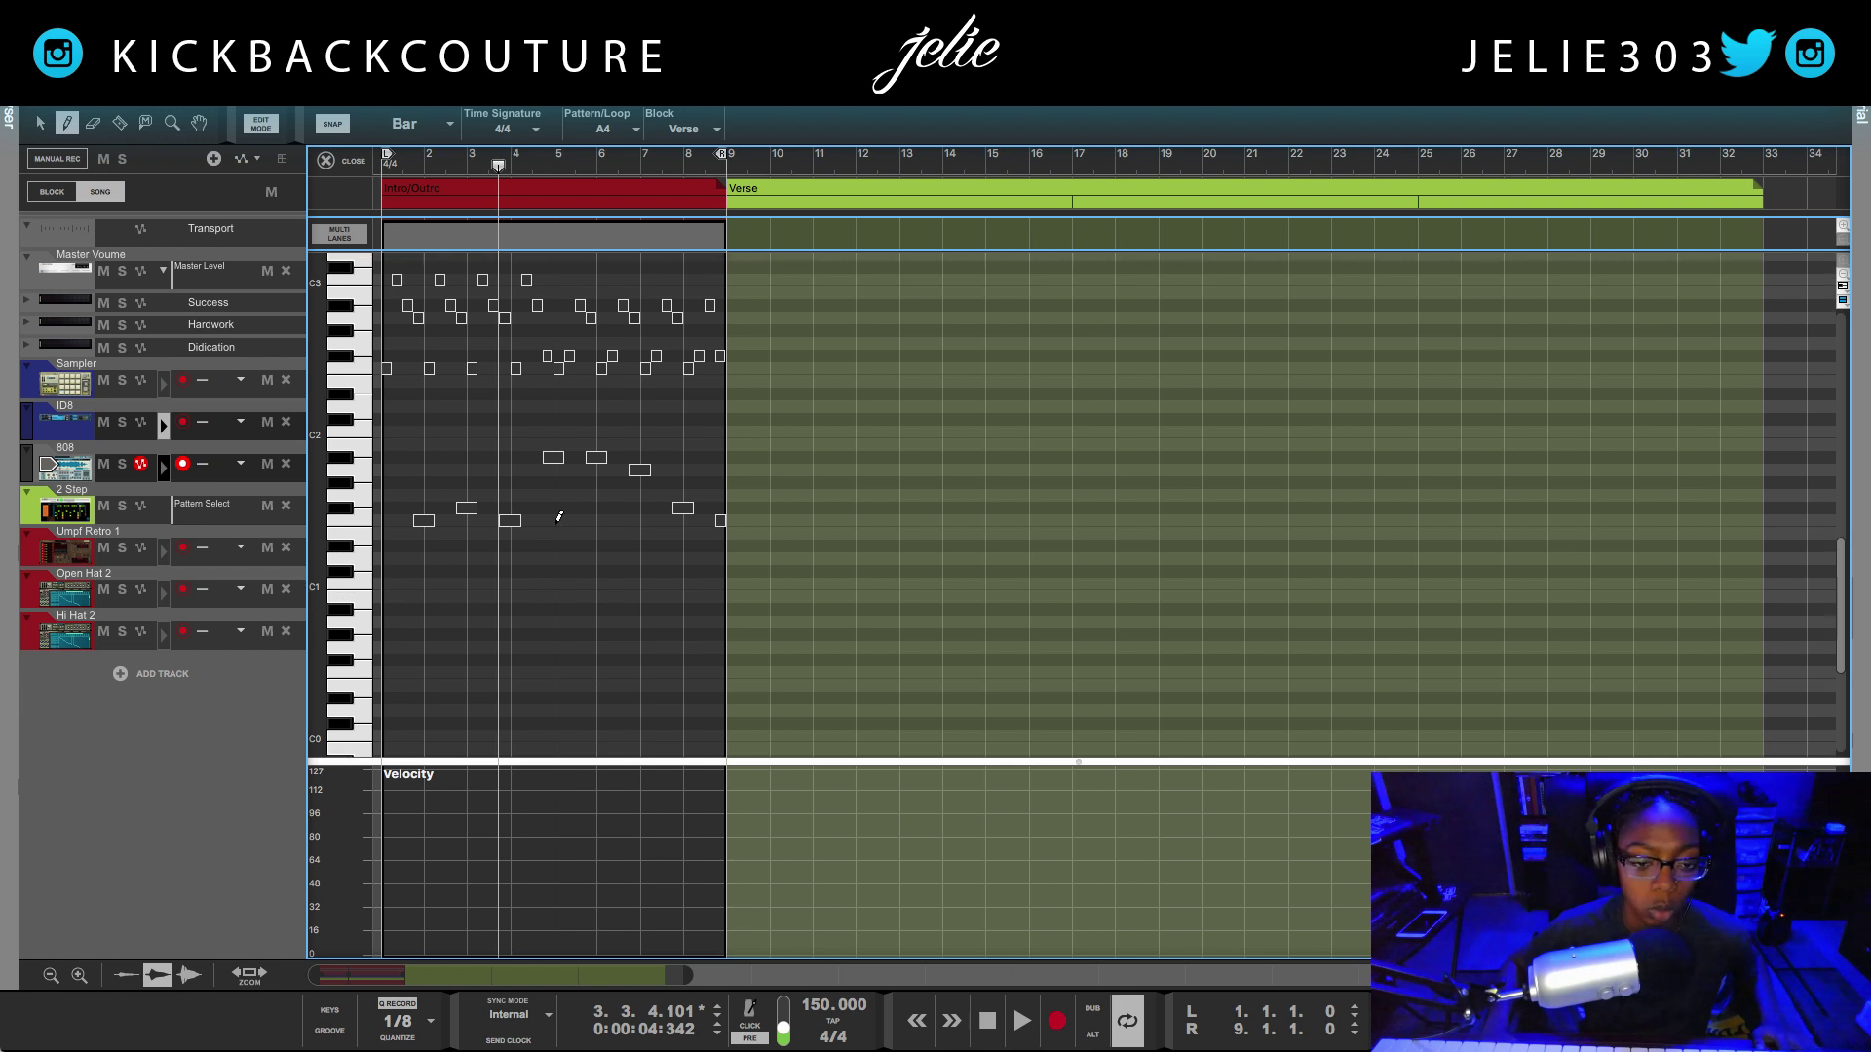
{"action": "scroll", "coordinate": [430, 578], "scroll_direction": "up", "scroll_amount": 1}
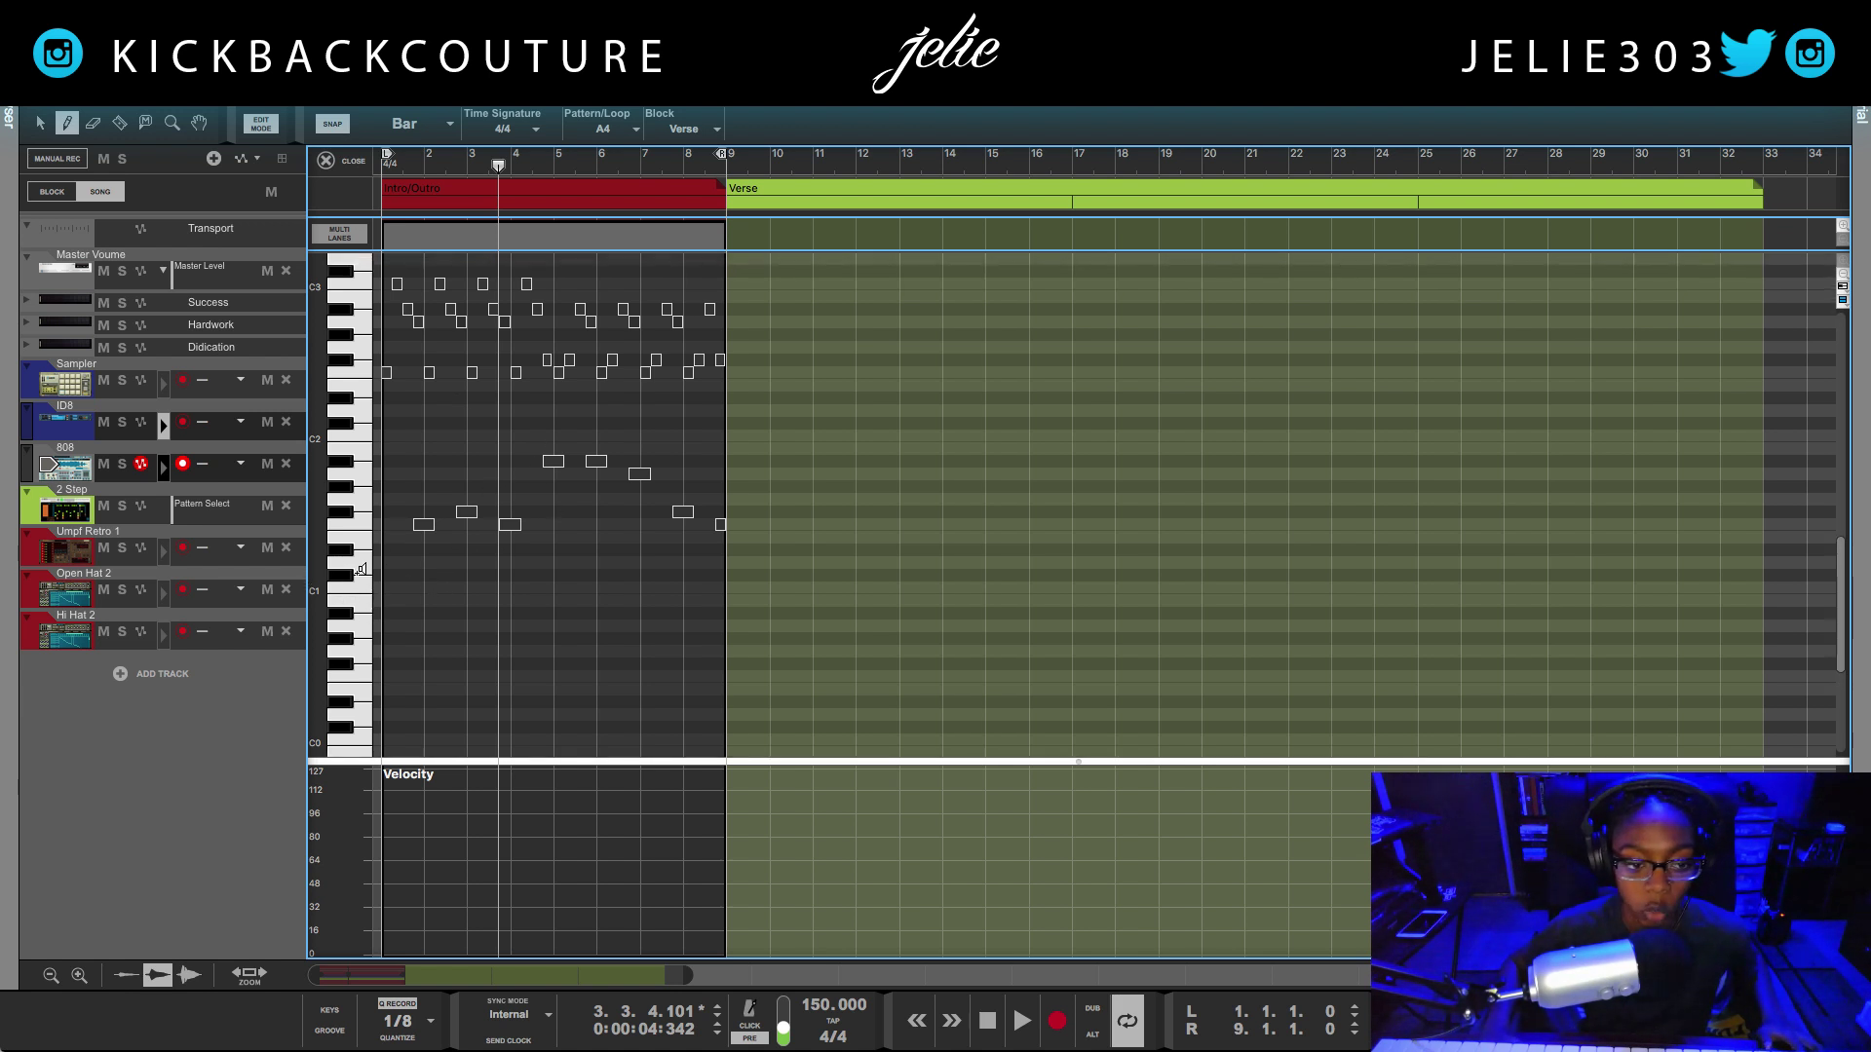
{"action": "scroll", "coordinate": [368, 581], "scroll_direction": "up", "scroll_amount": 4}
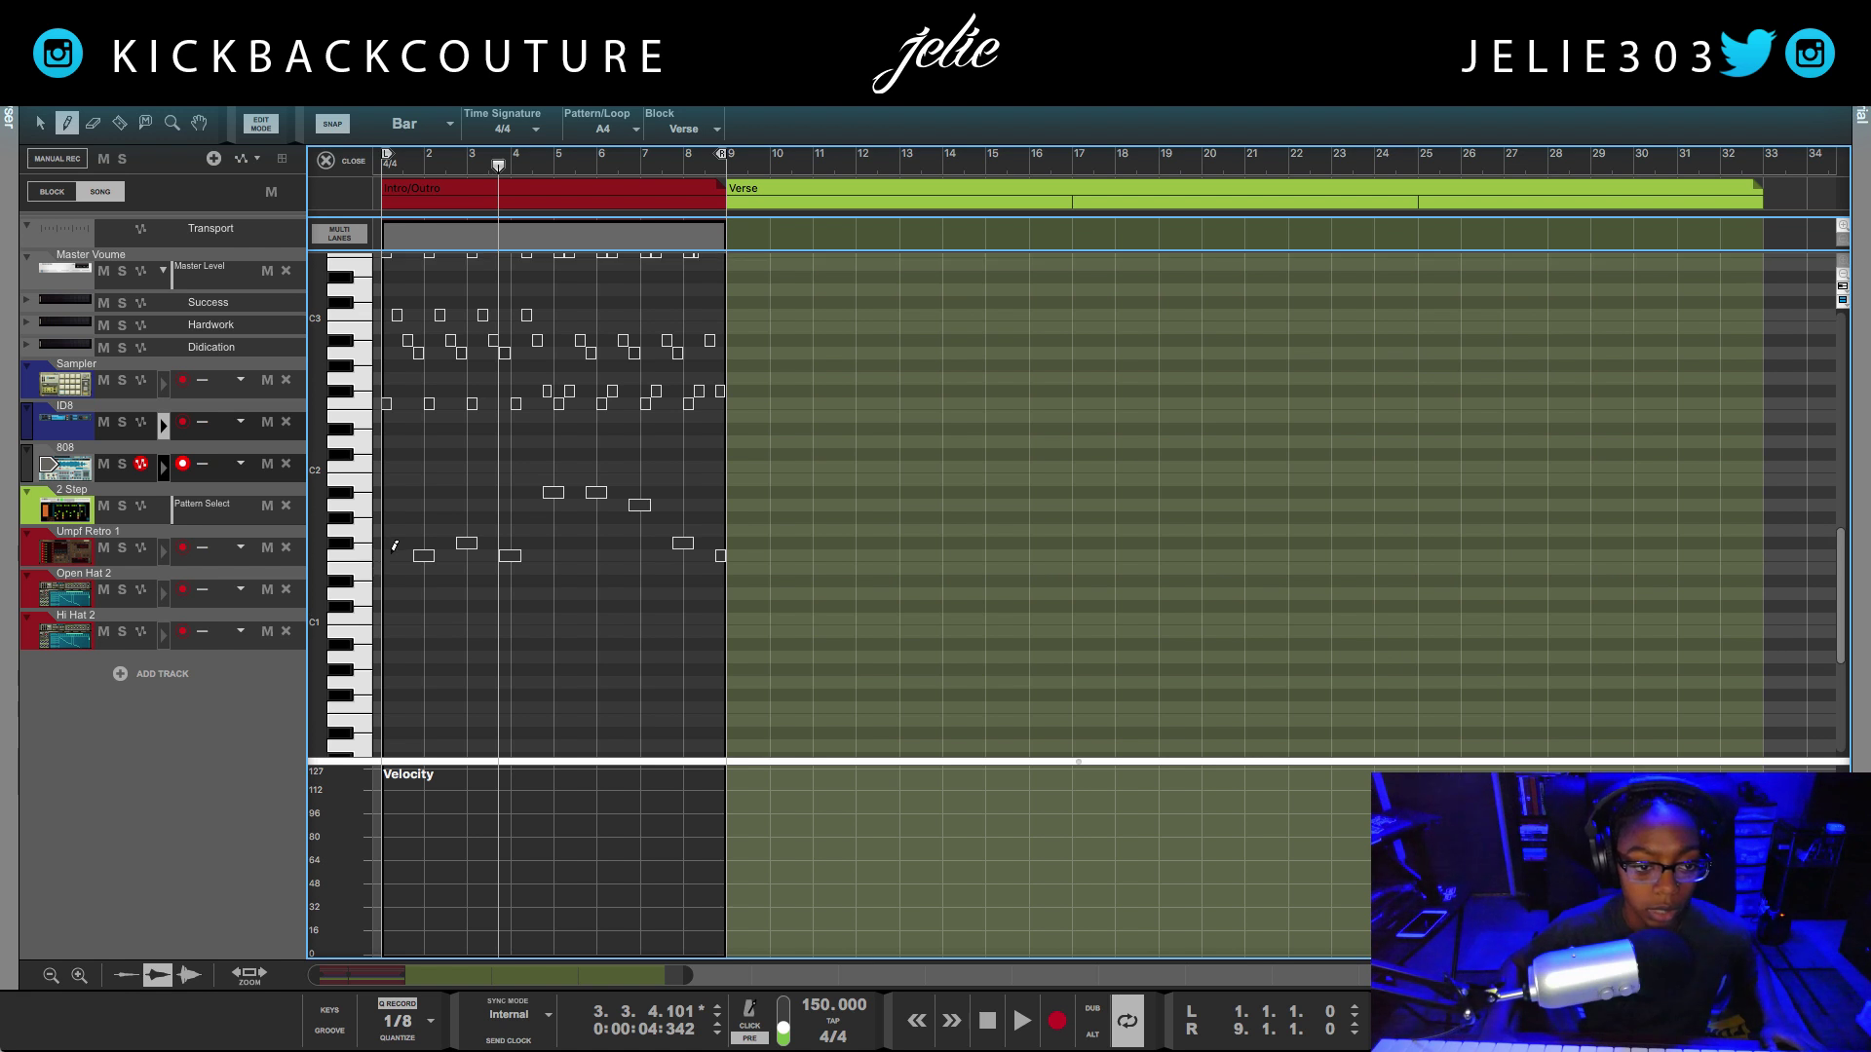
Pencil an 808 note at bar 1 and drag it down from F1 to F0.
{"action": "left_click", "coordinate": [390, 554]}
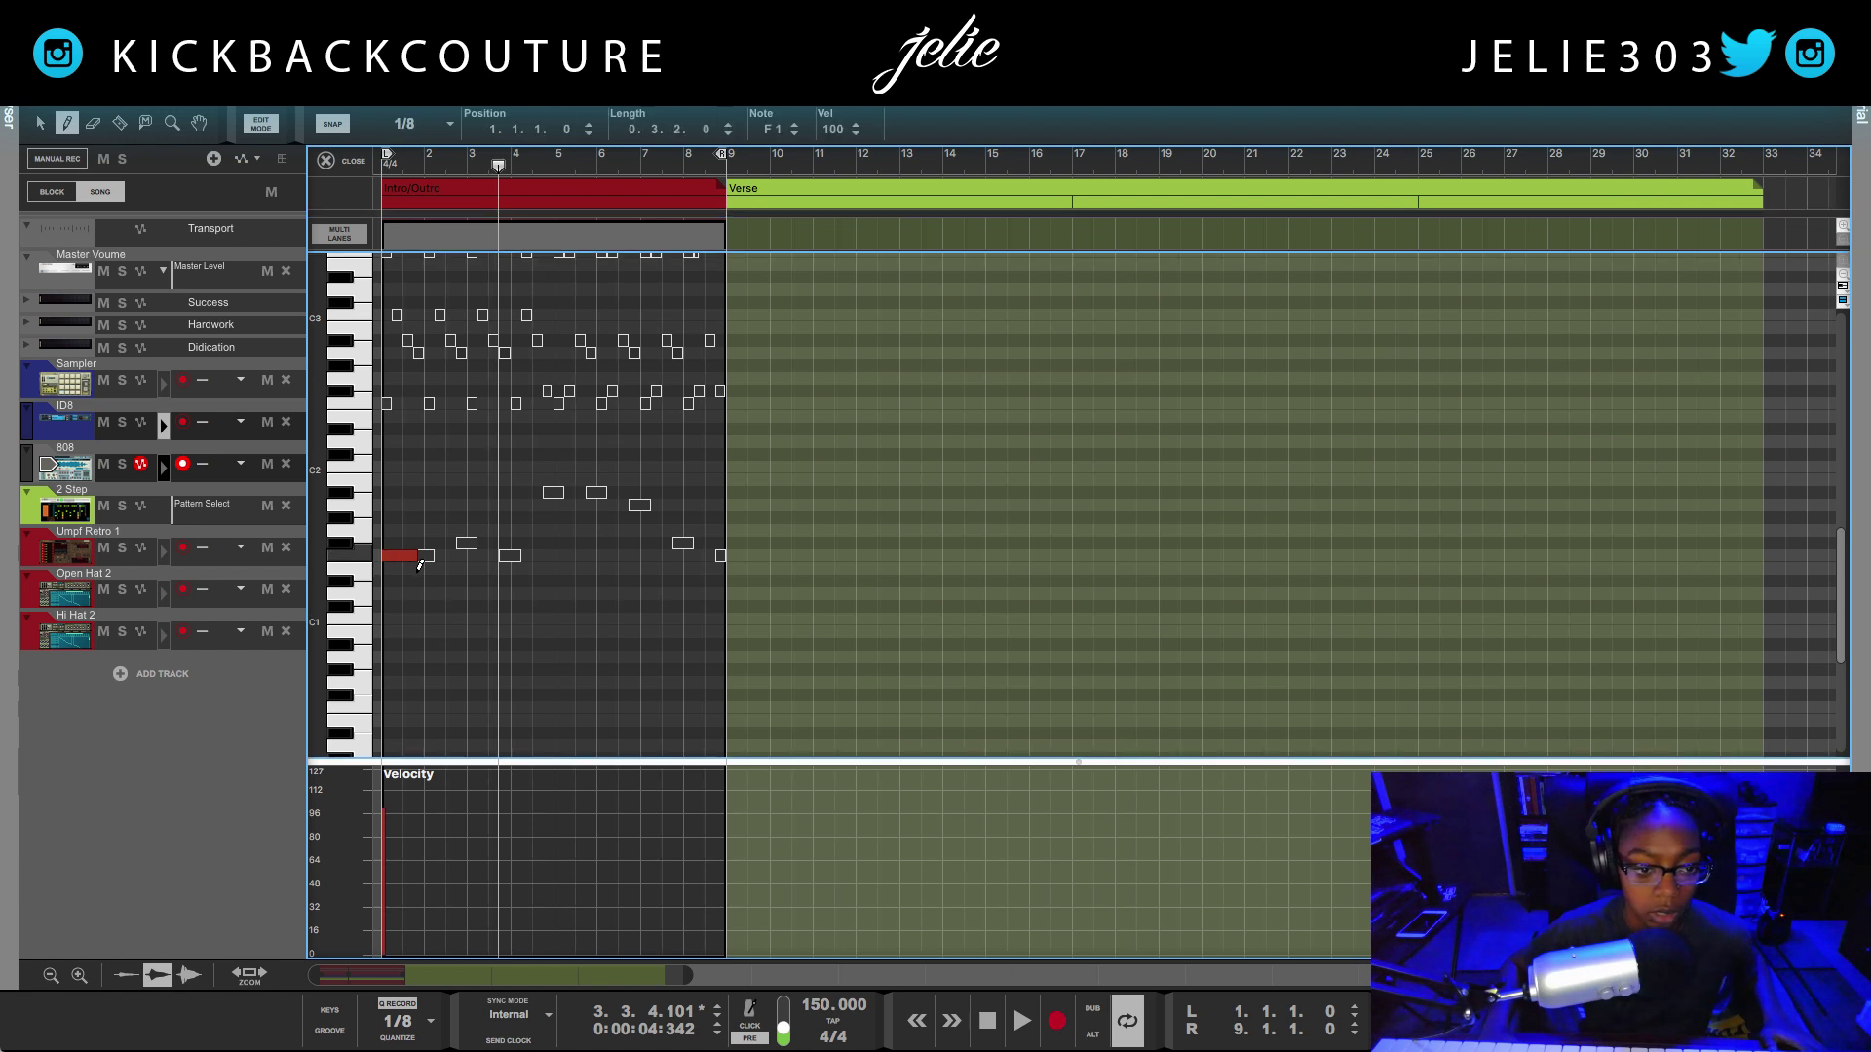
{"action": "left_click_drag", "start_coordinate": [776, 133], "coordinate": [776, 195]}
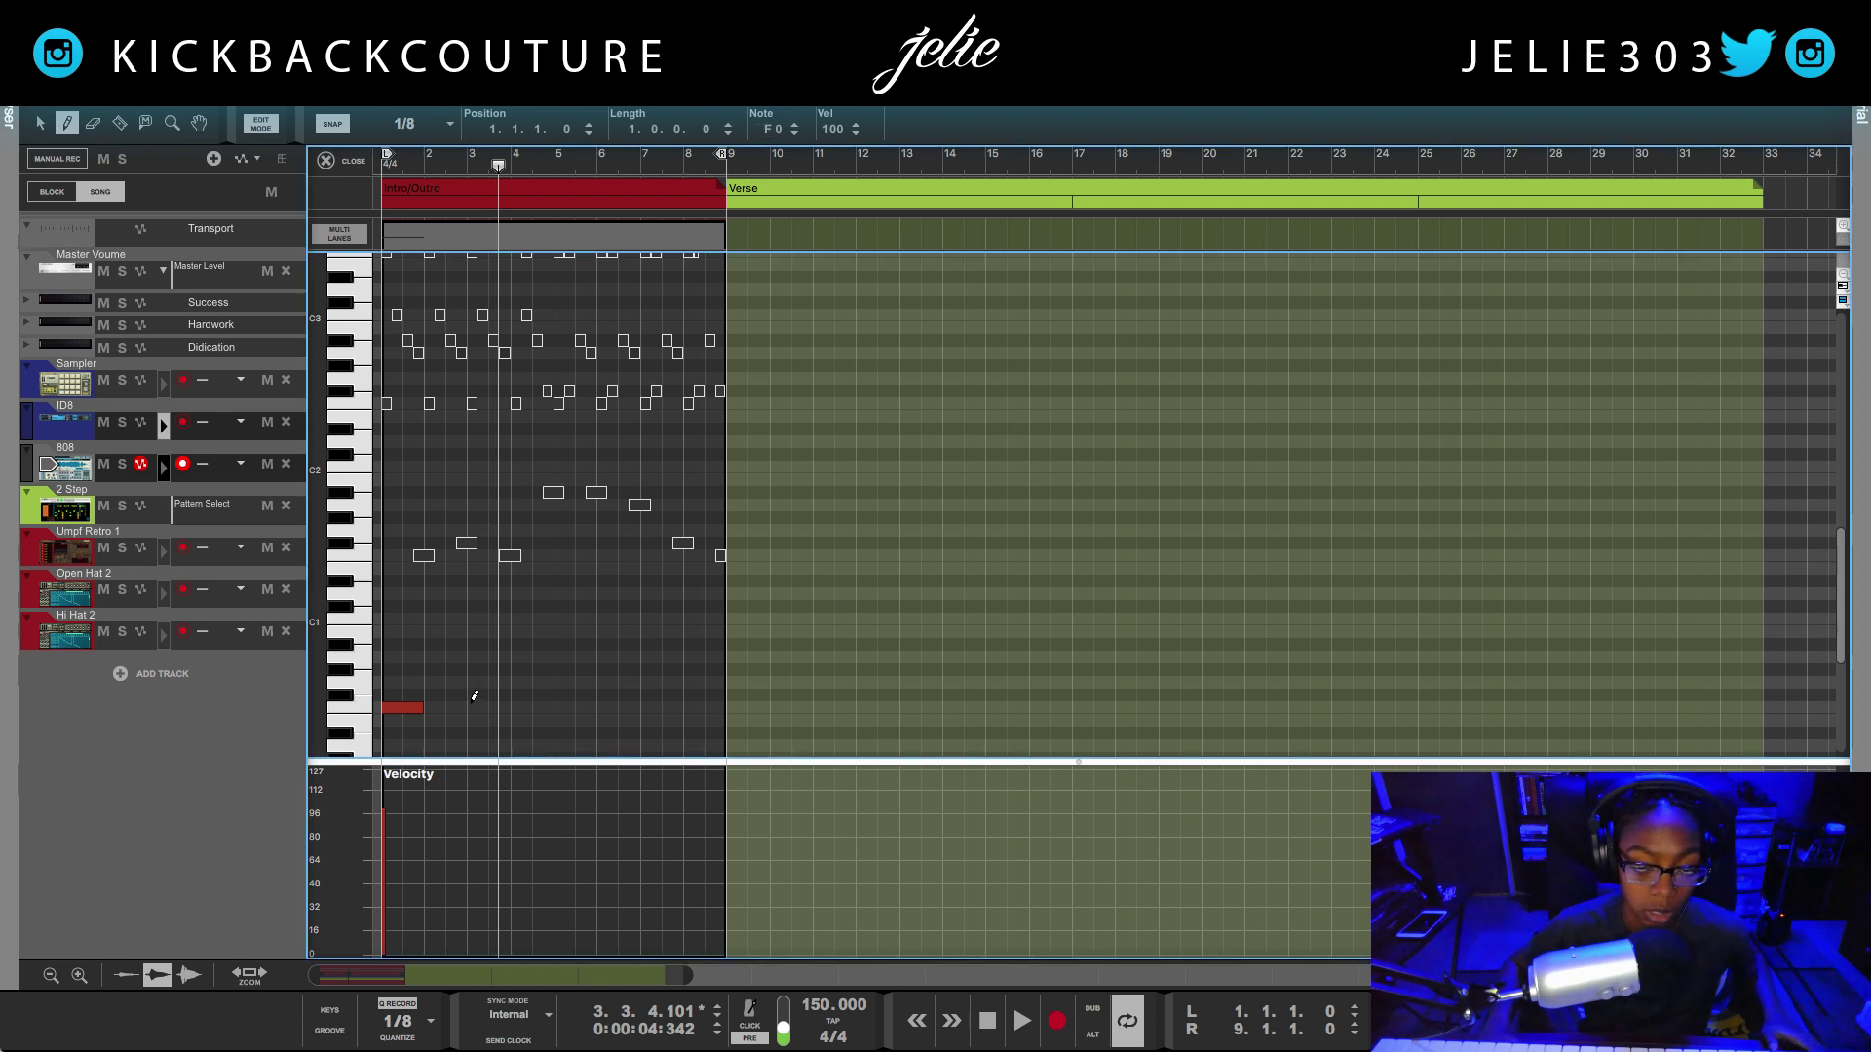
{"action": "scroll", "coordinate": [467, 665], "scroll_direction": "down", "scroll_amount": 2}
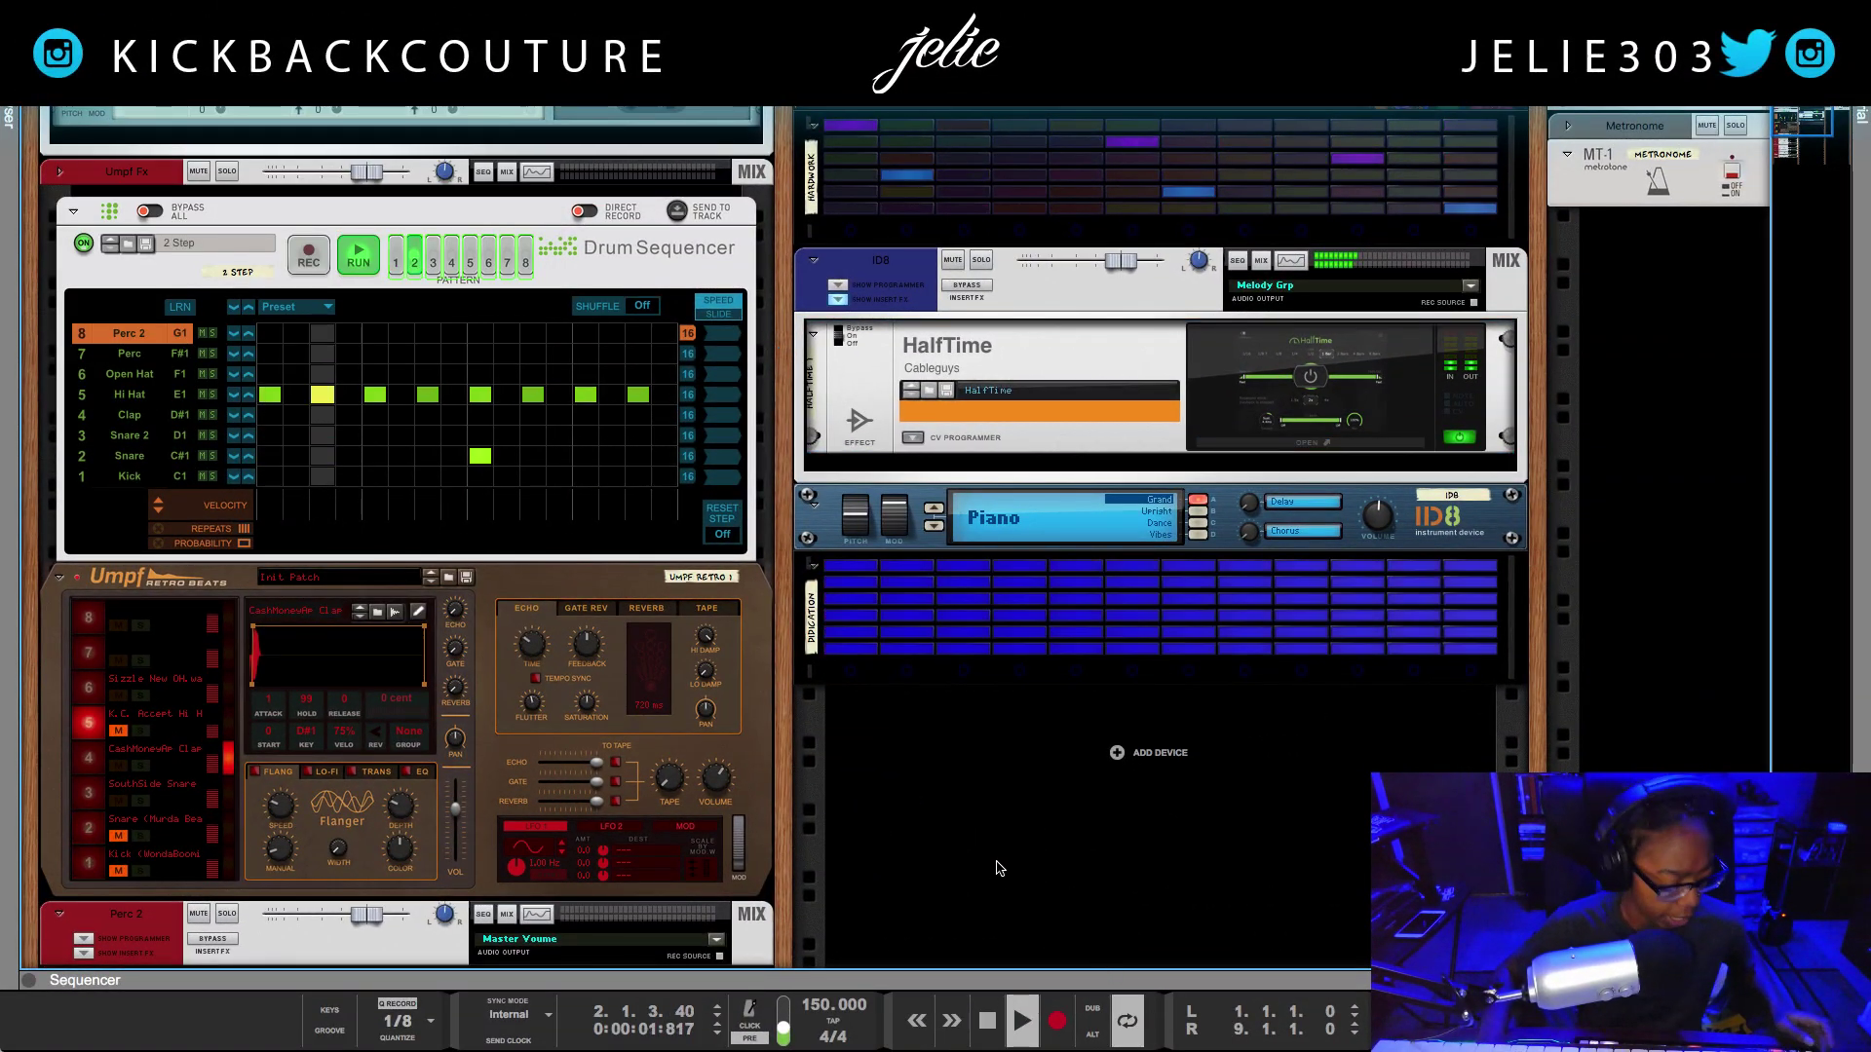
Delete the HalfTime effect from the rack.
{"action": "scroll", "coordinate": [943, 772], "scroll_direction": "up", "scroll_amount": 1}
{"action": "key", "text": "Delete"}
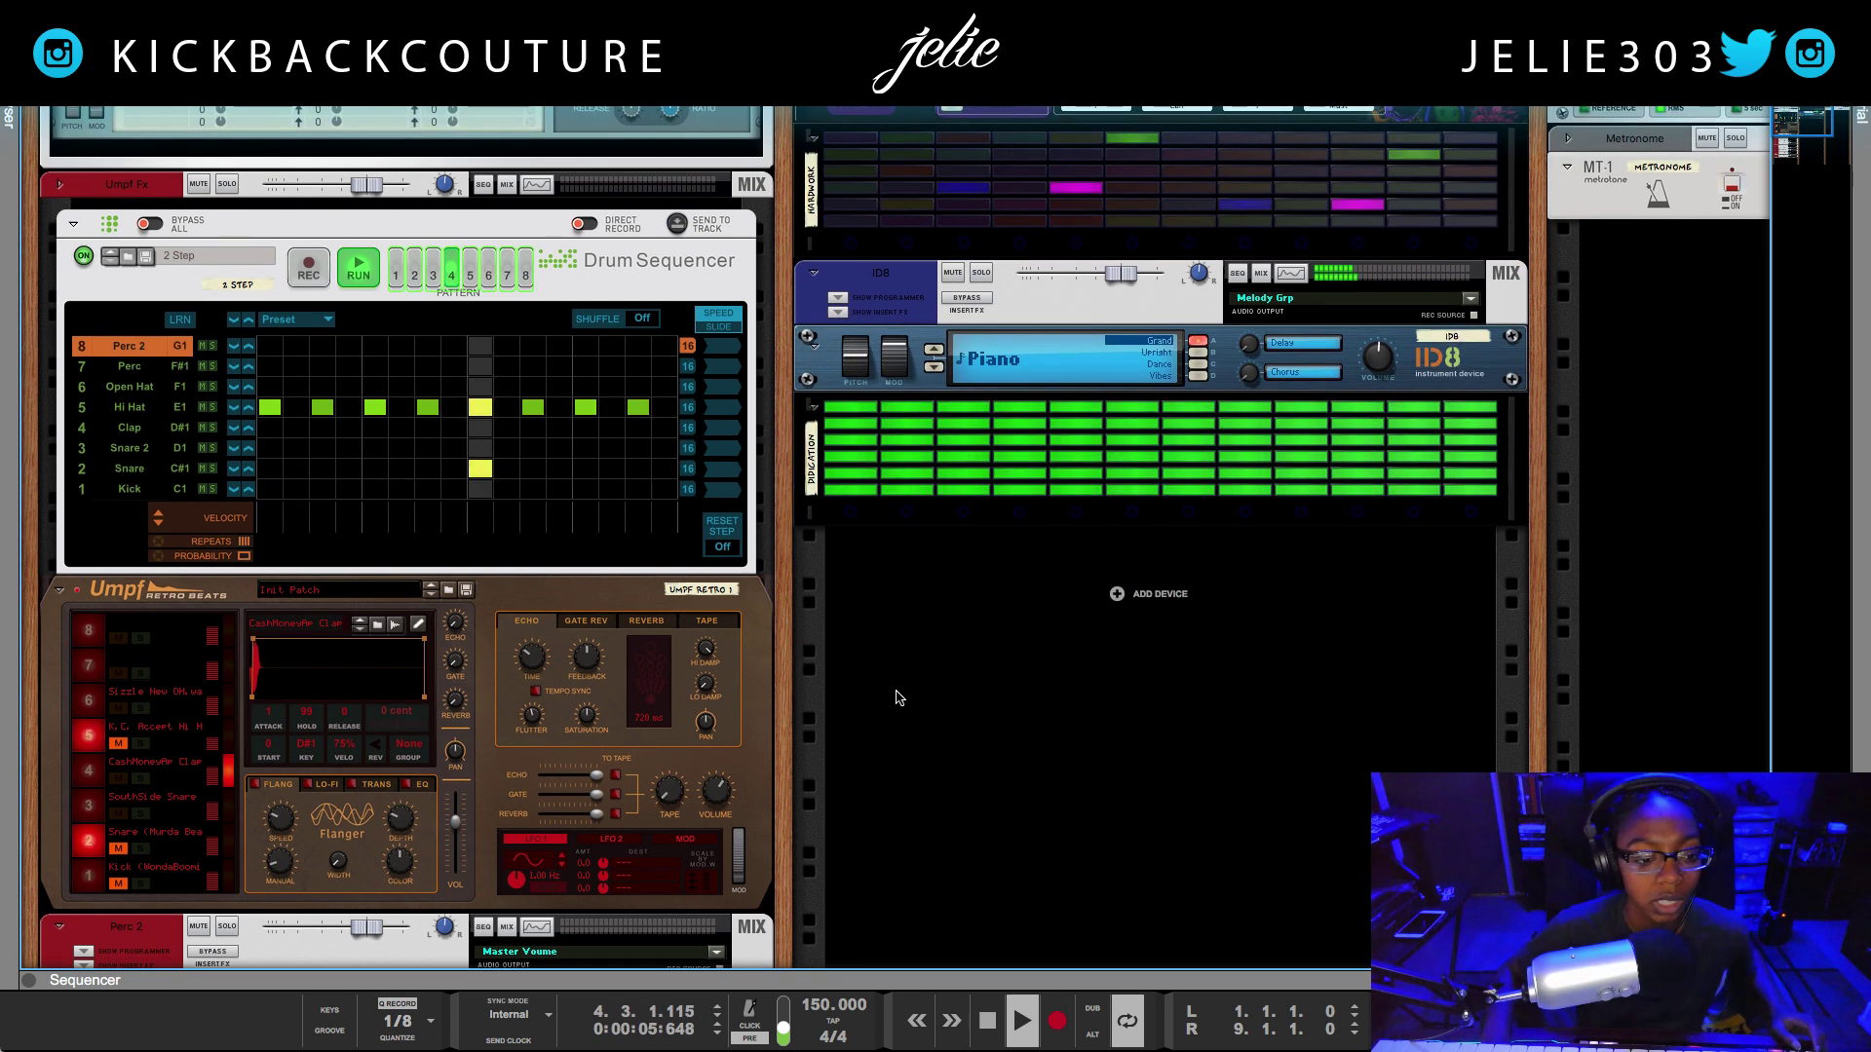
{"action": "scroll", "coordinate": [331, 698], "scroll_direction": "down", "scroll_amount": 3}
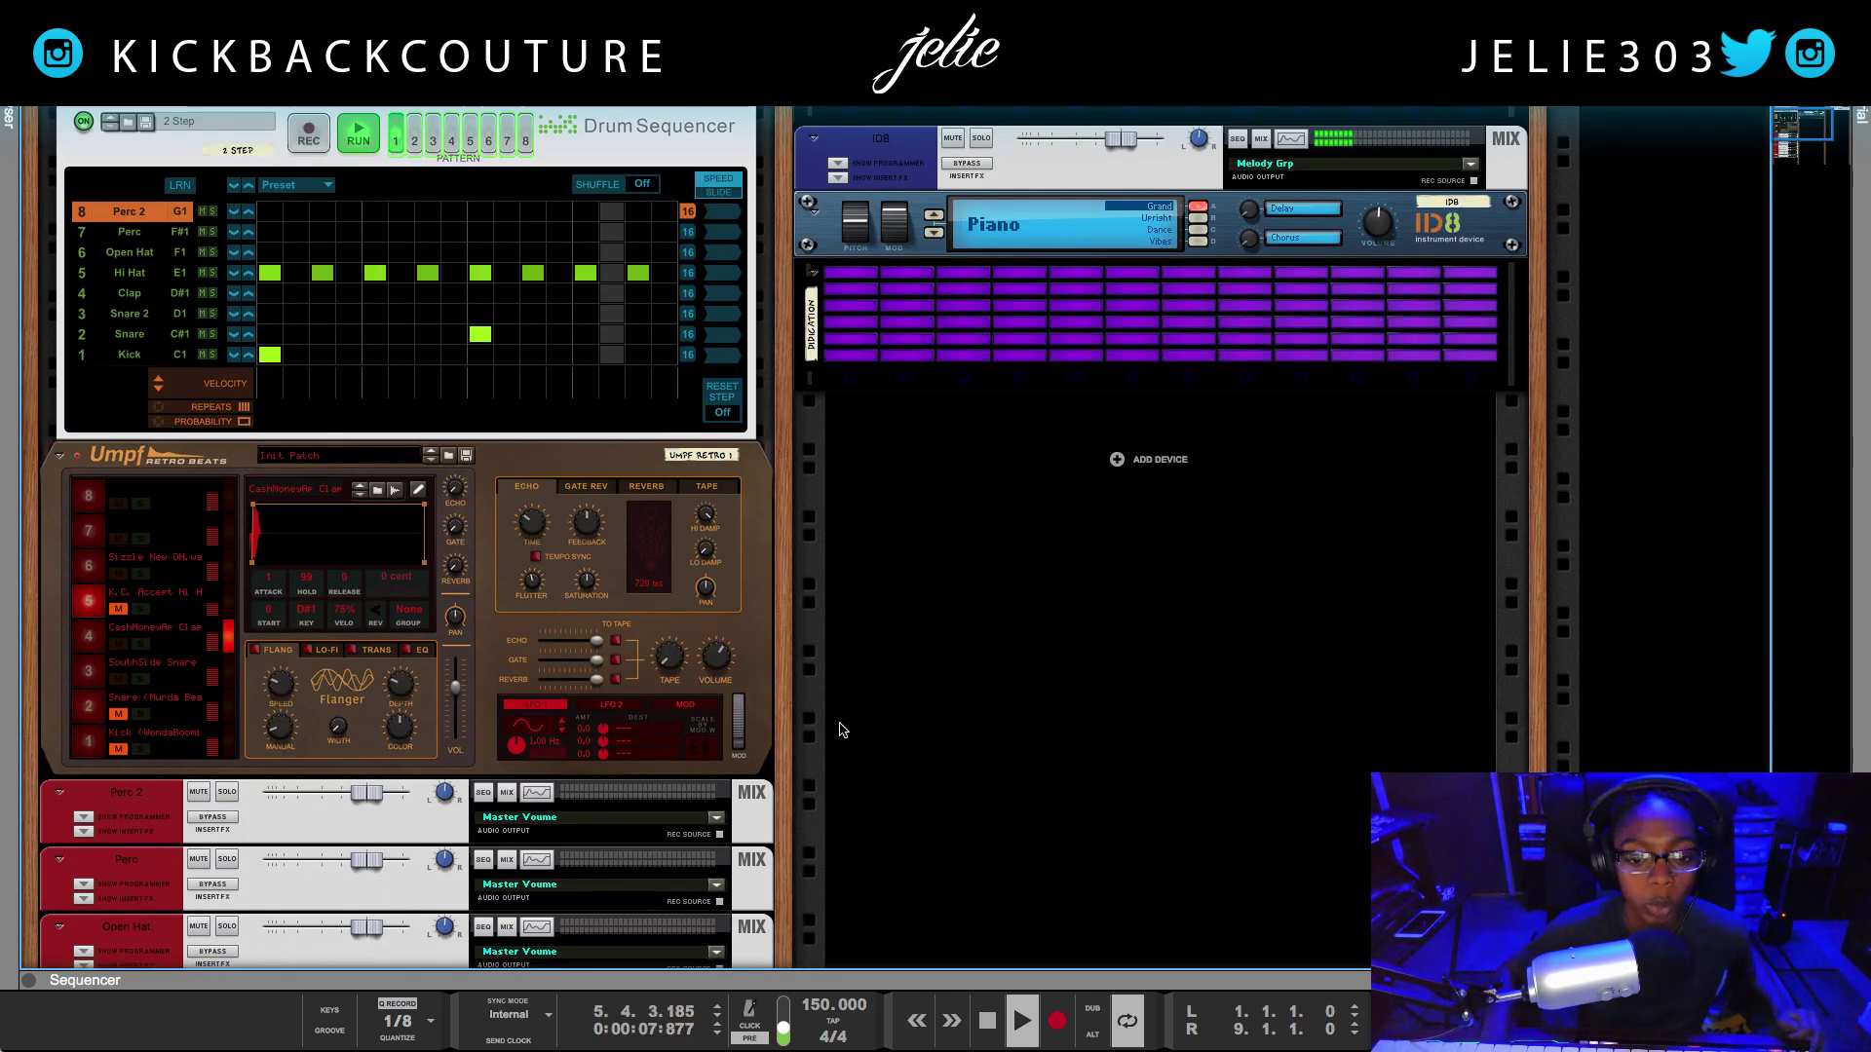
{"action": "scroll", "coordinate": [842, 741], "scroll_direction": "up", "scroll_amount": 1}
{"action": "scroll", "coordinate": [828, 769], "scroll_direction": "up", "scroll_amount": 6}
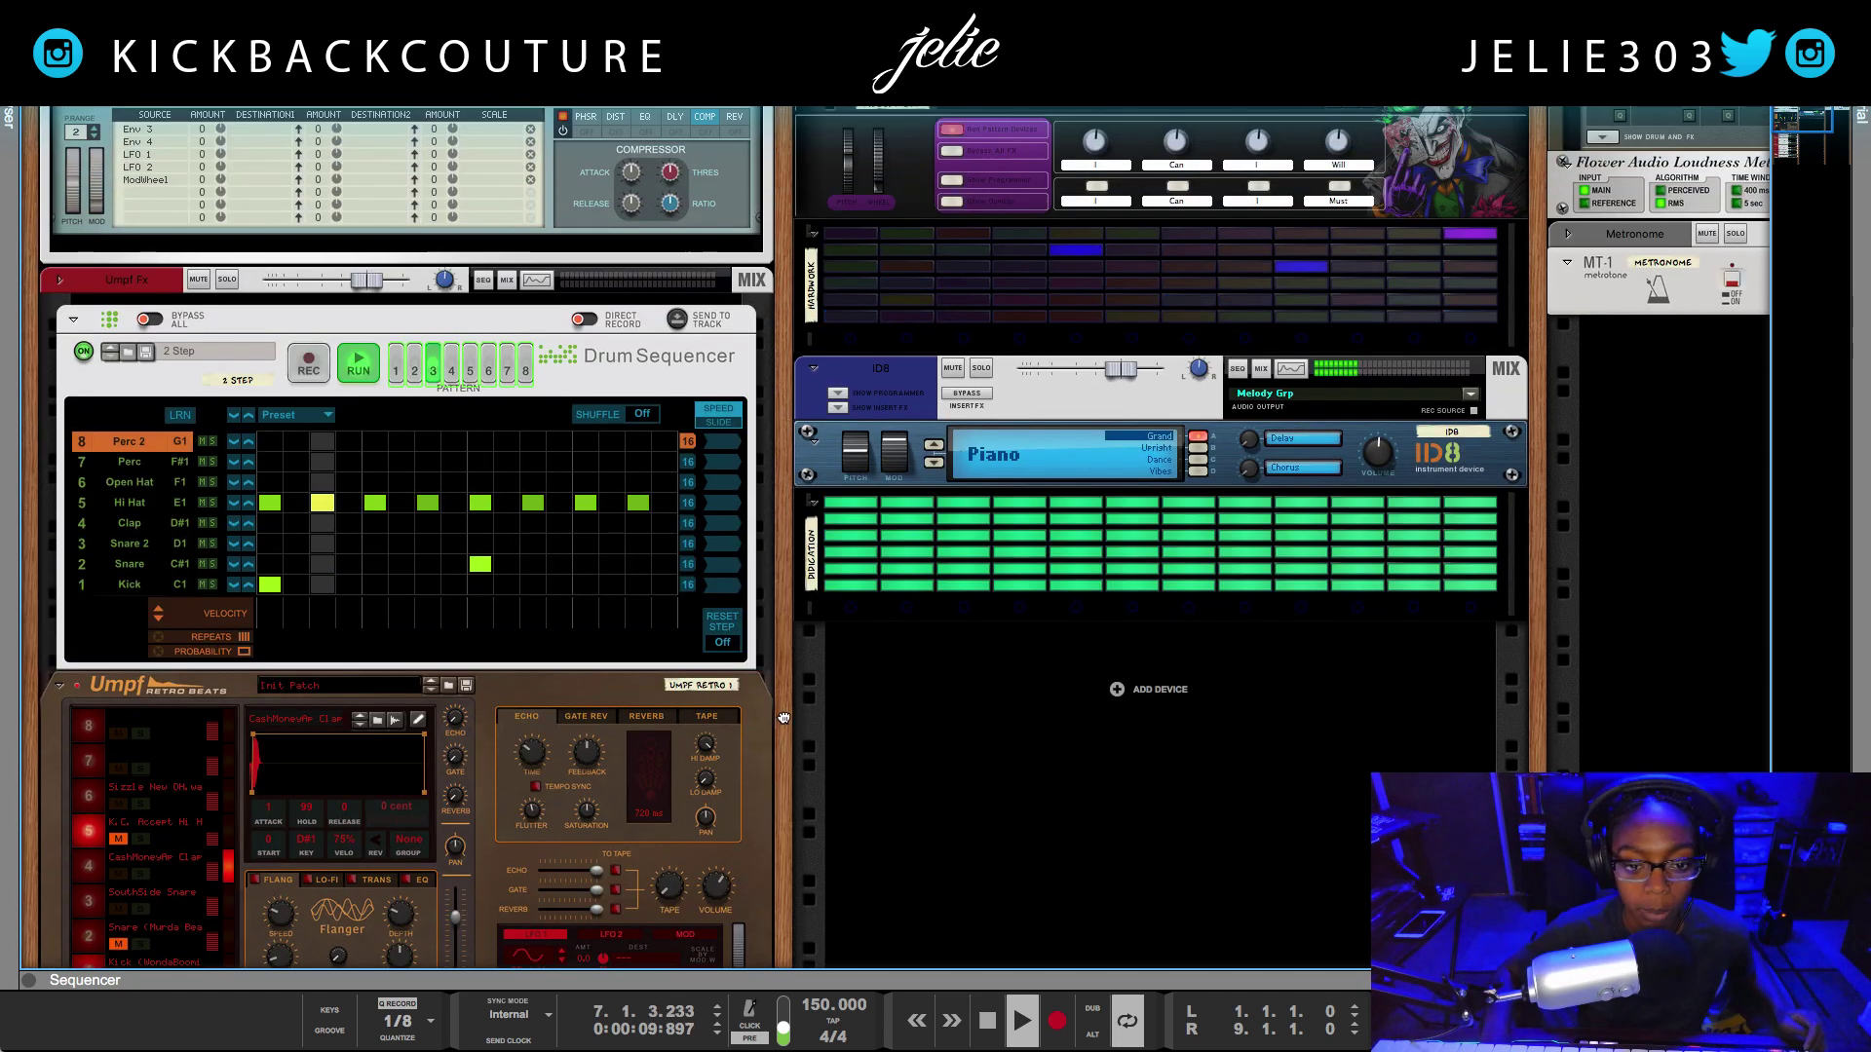
{"action": "scroll", "coordinate": [805, 819], "scroll_direction": "up", "scroll_amount": 3}
{"action": "scroll", "coordinate": [804, 819], "scroll_direction": "up", "scroll_amount": 10}
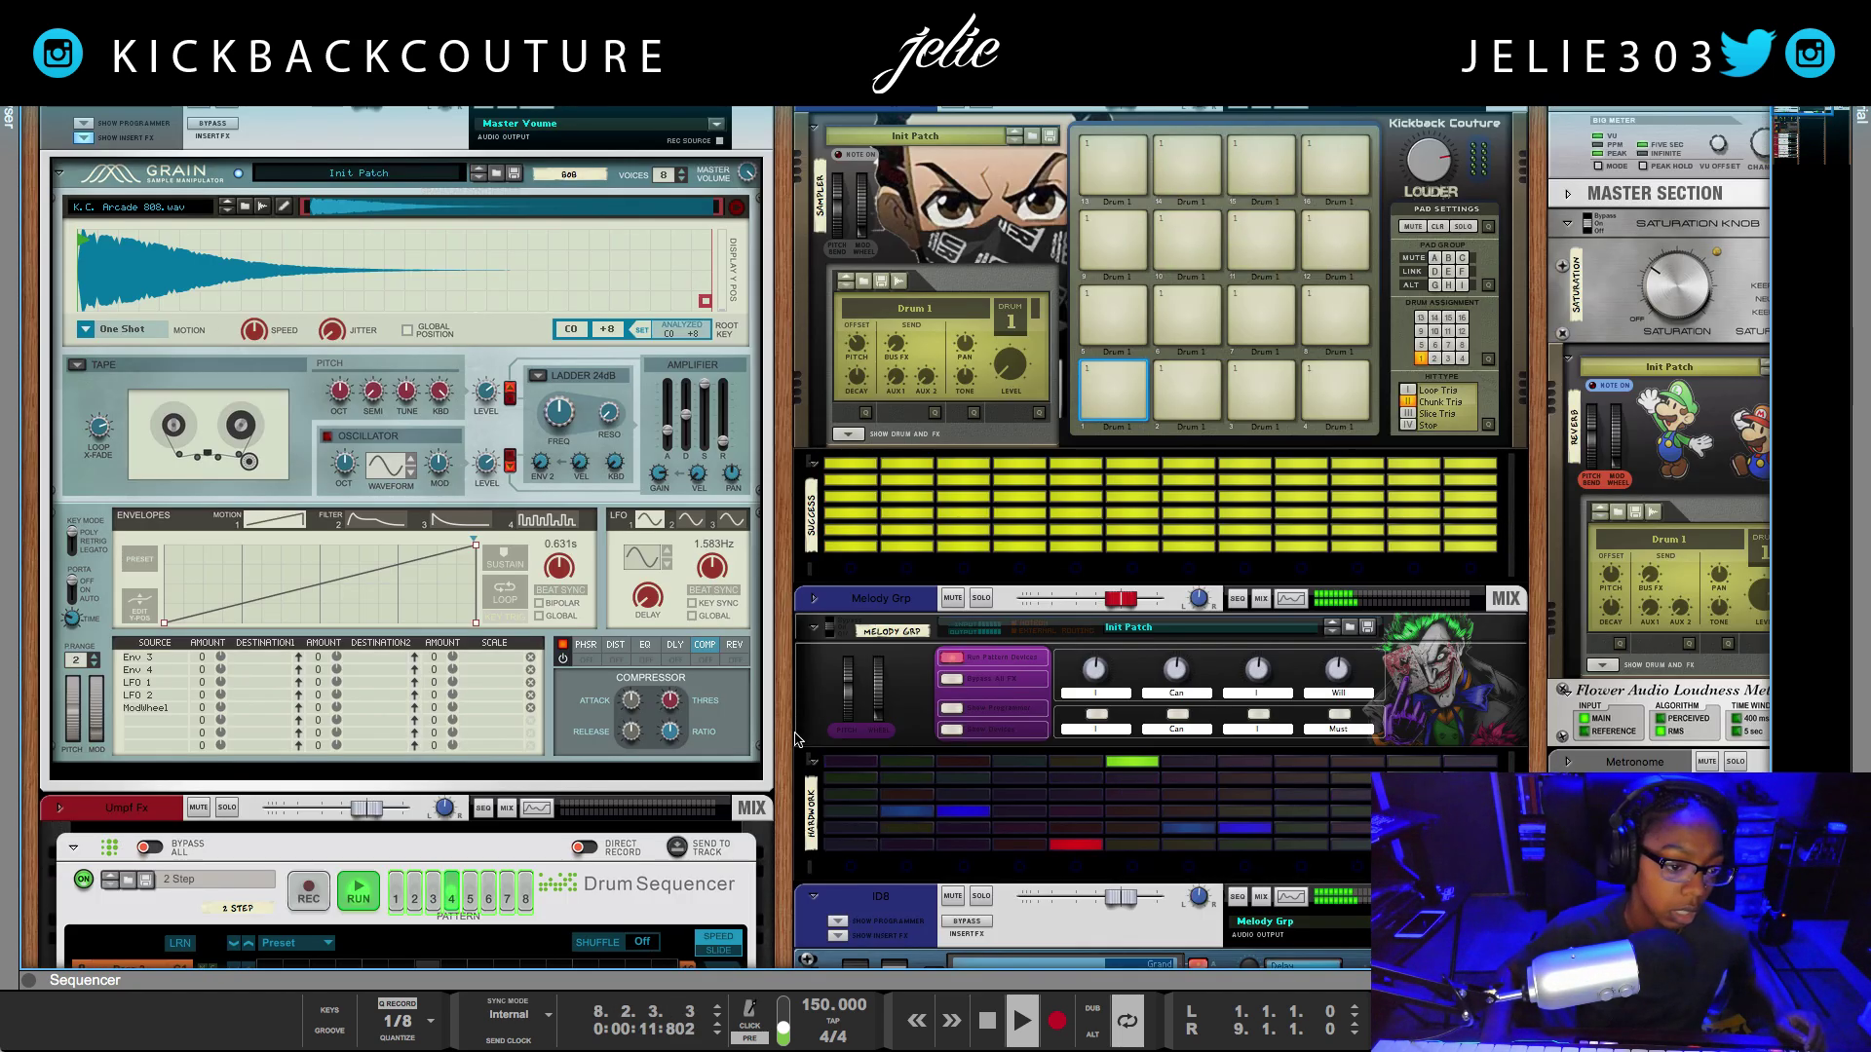
{"action": "scroll", "coordinate": [1119, 660], "scroll_direction": "down", "scroll_amount": 15}
Return to the sequencer, stop playback, then switch back to the device rack.
{"action": "key", "text": "F7"}
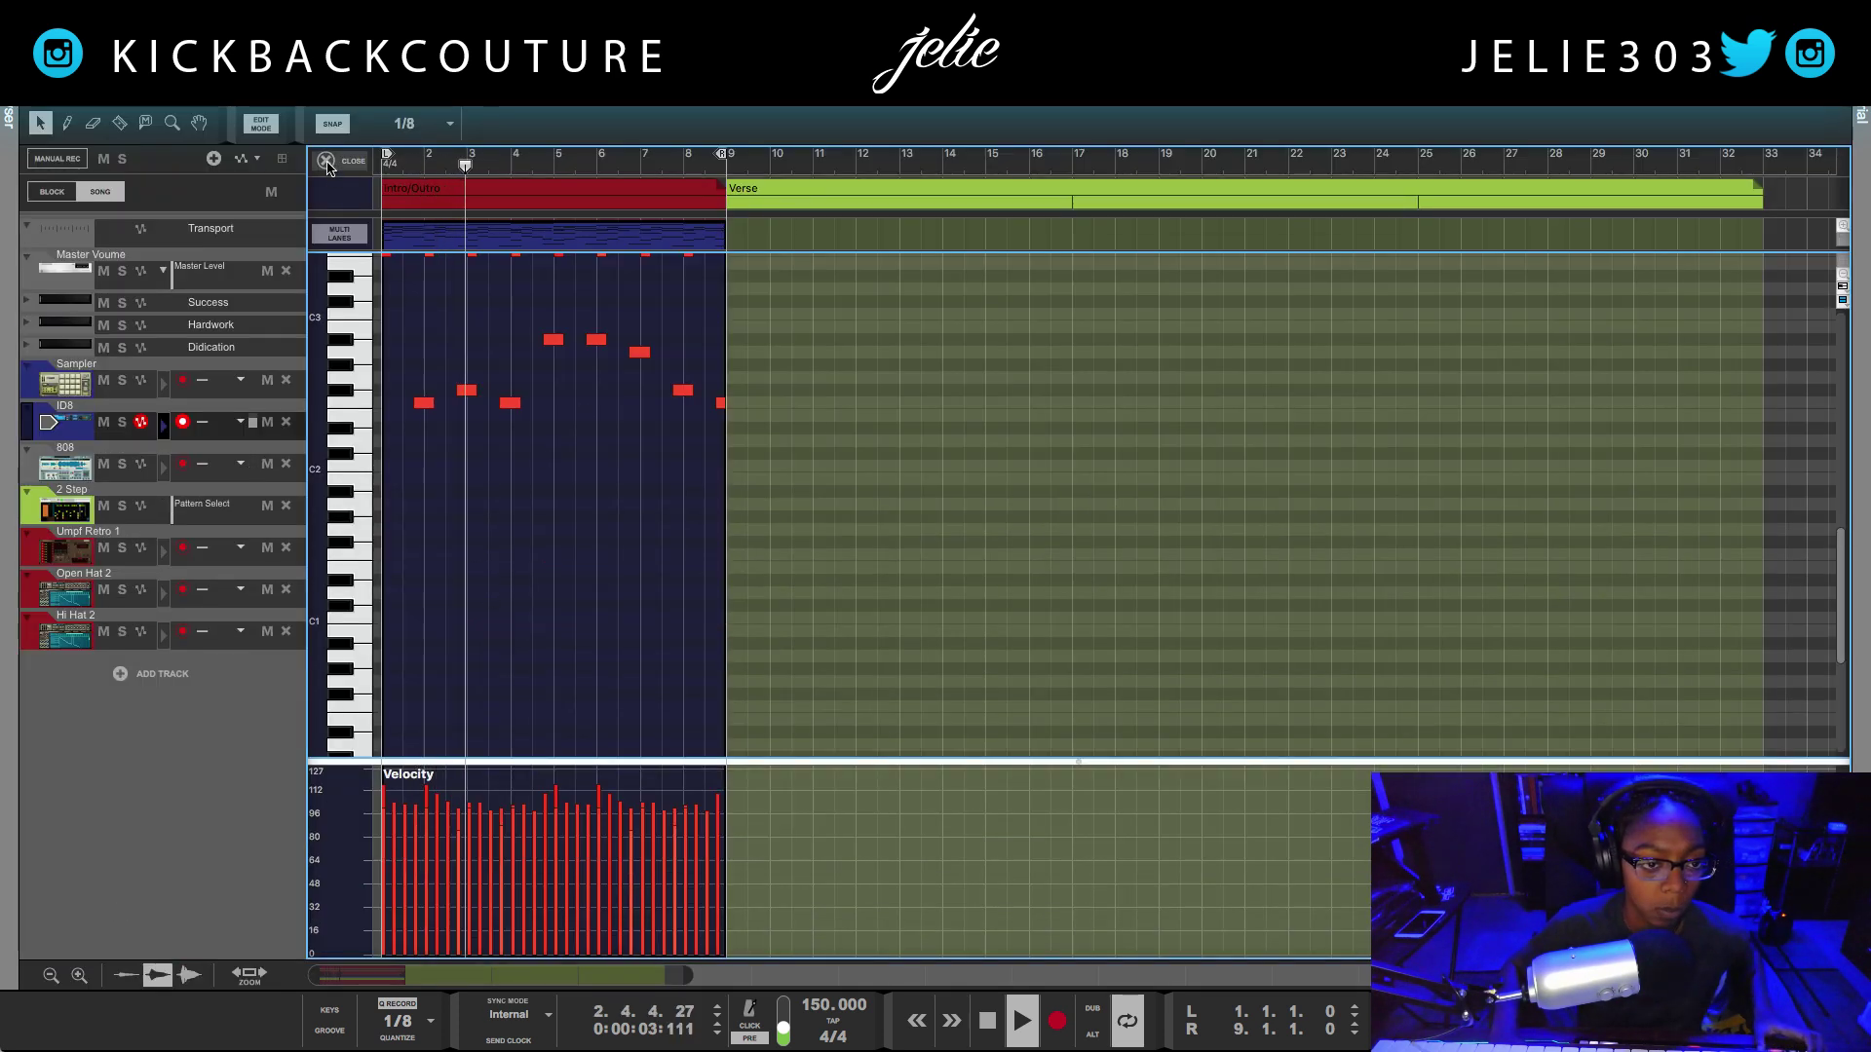
{"action": "key", "text": "space"}
{"action": "scroll", "coordinate": [430, 439], "scroll_direction": "up", "scroll_amount": 1}
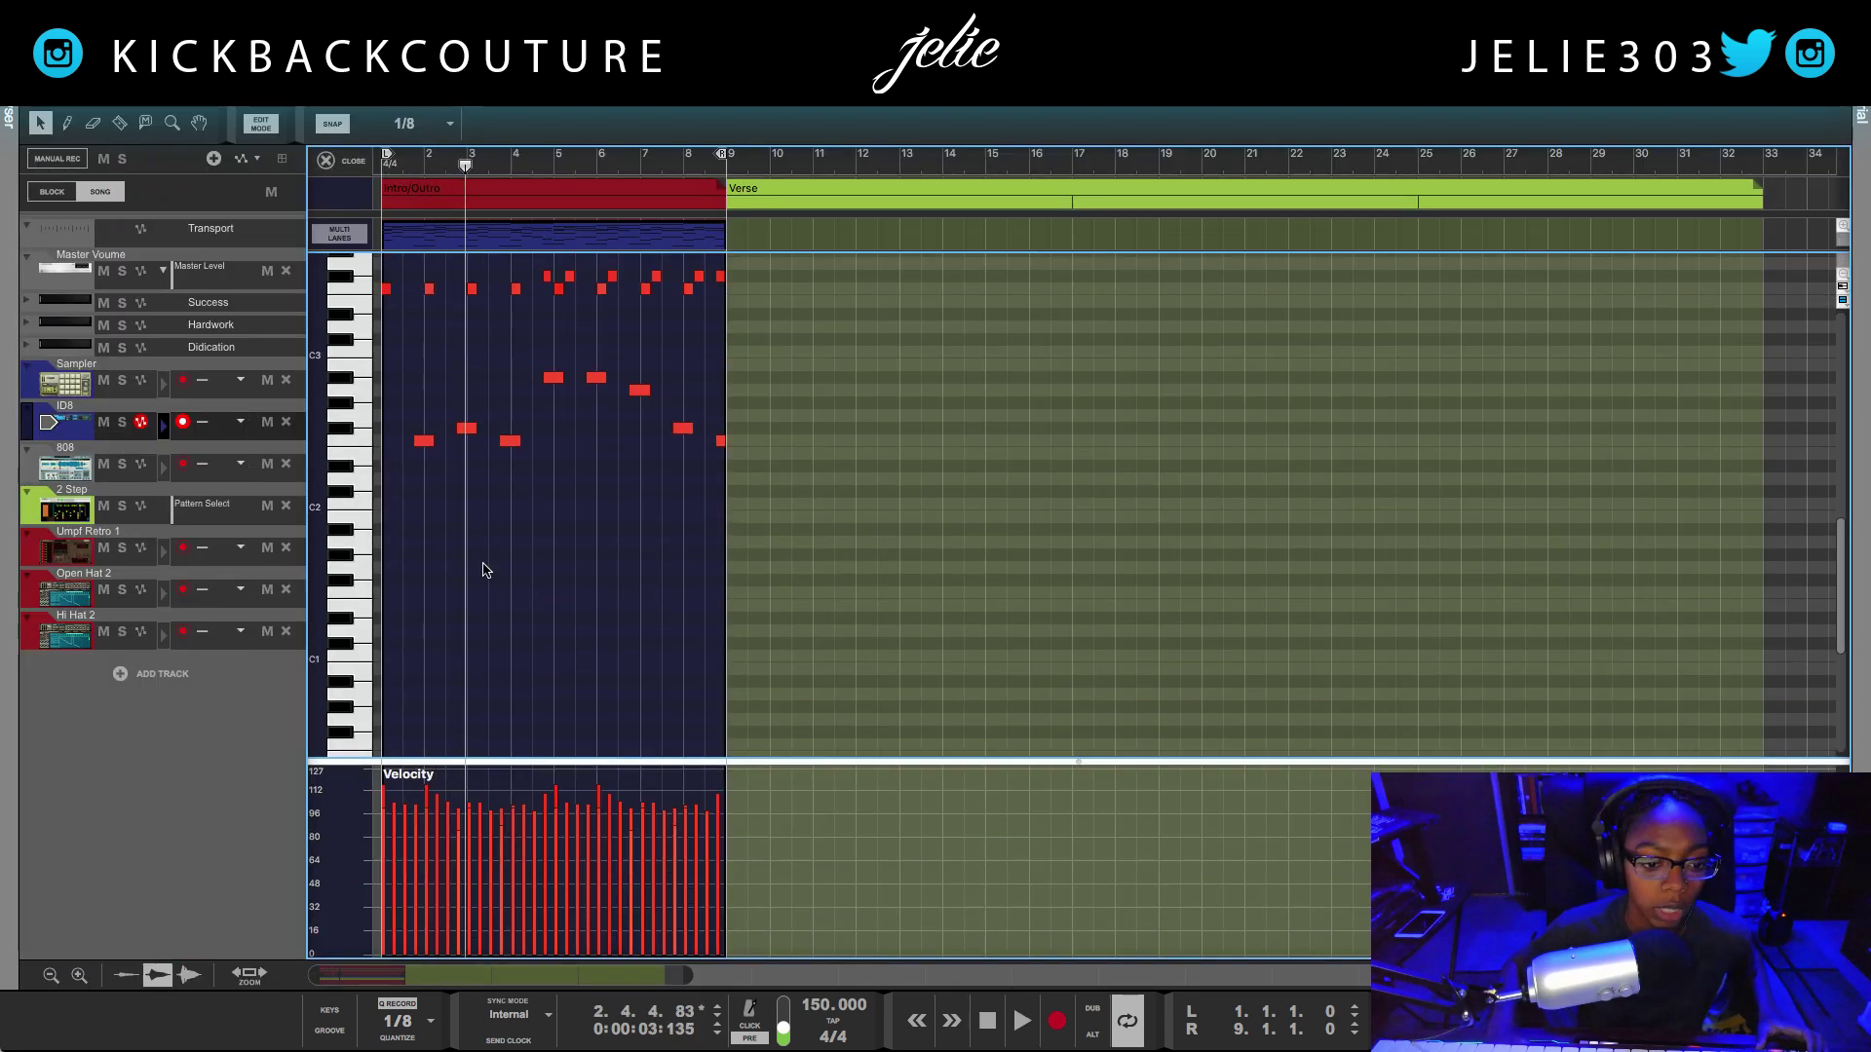
{"action": "scroll", "coordinate": [507, 573], "scroll_direction": "up", "scroll_amount": 2}
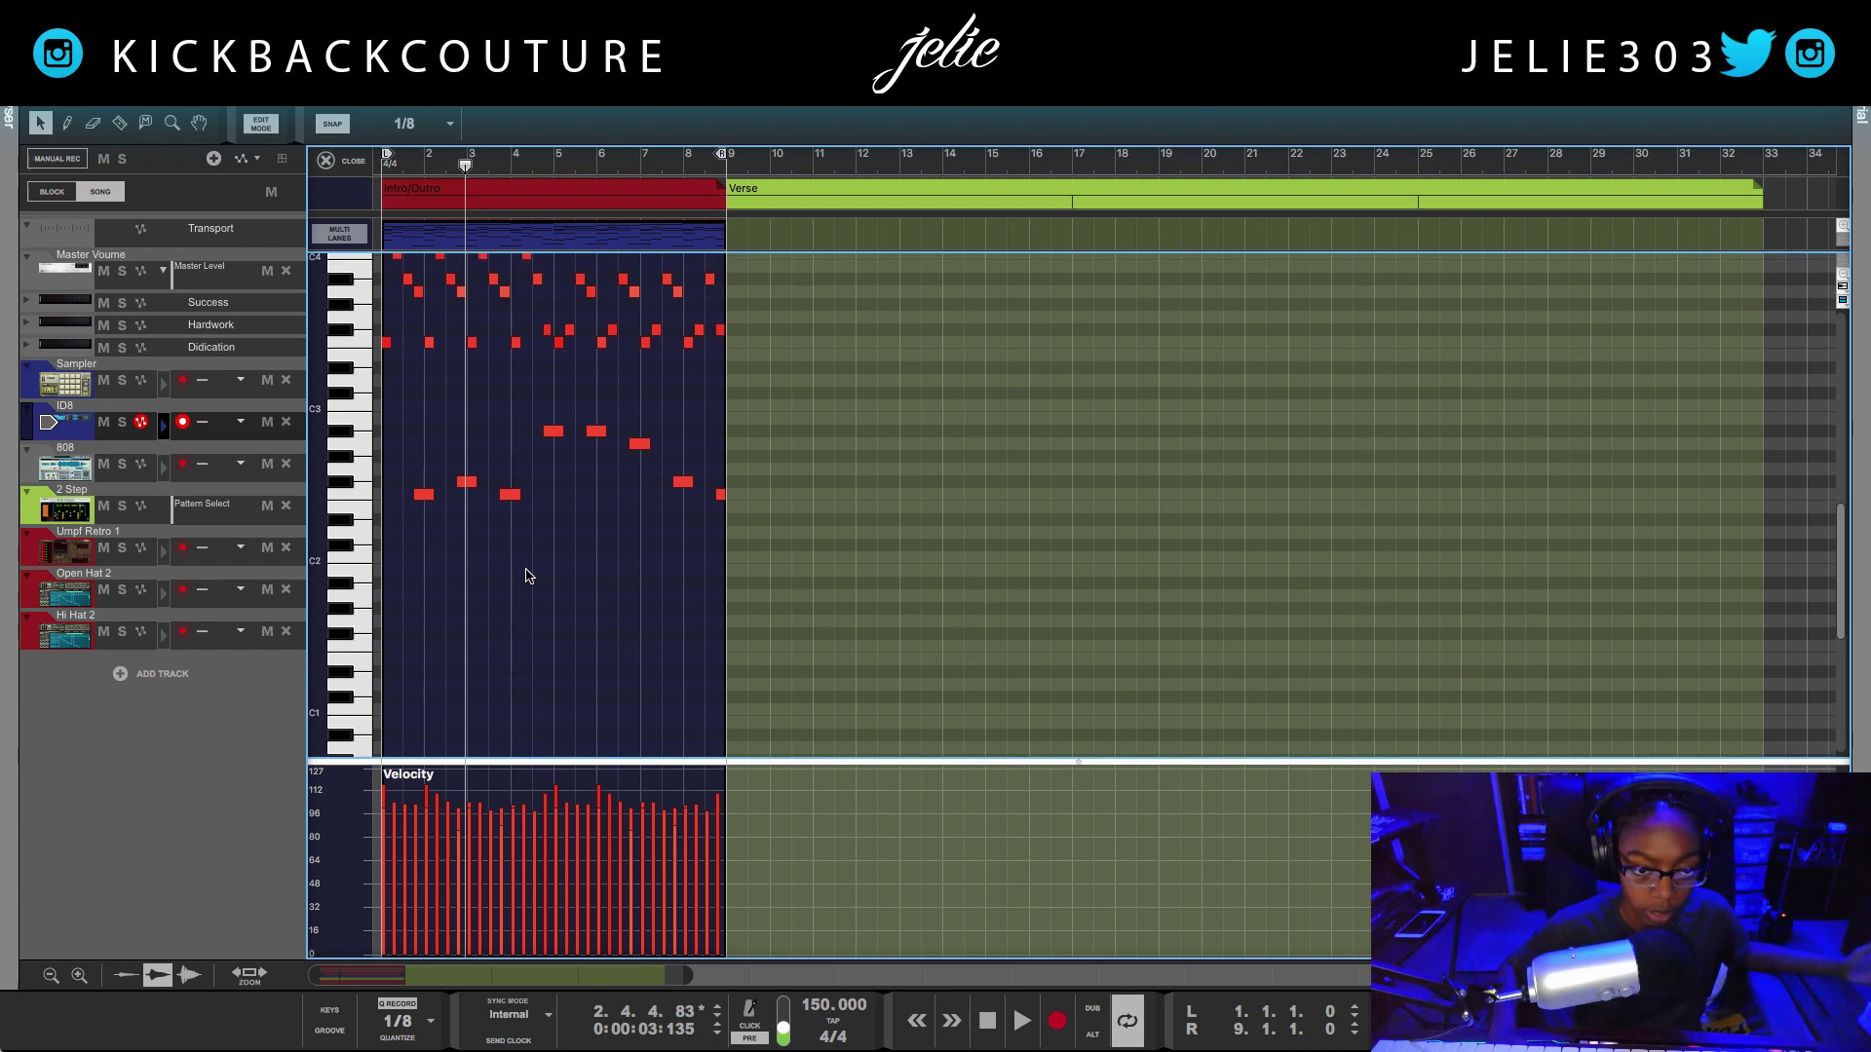
{"action": "scroll", "coordinate": [522, 569], "scroll_direction": "up", "scroll_amount": 1}
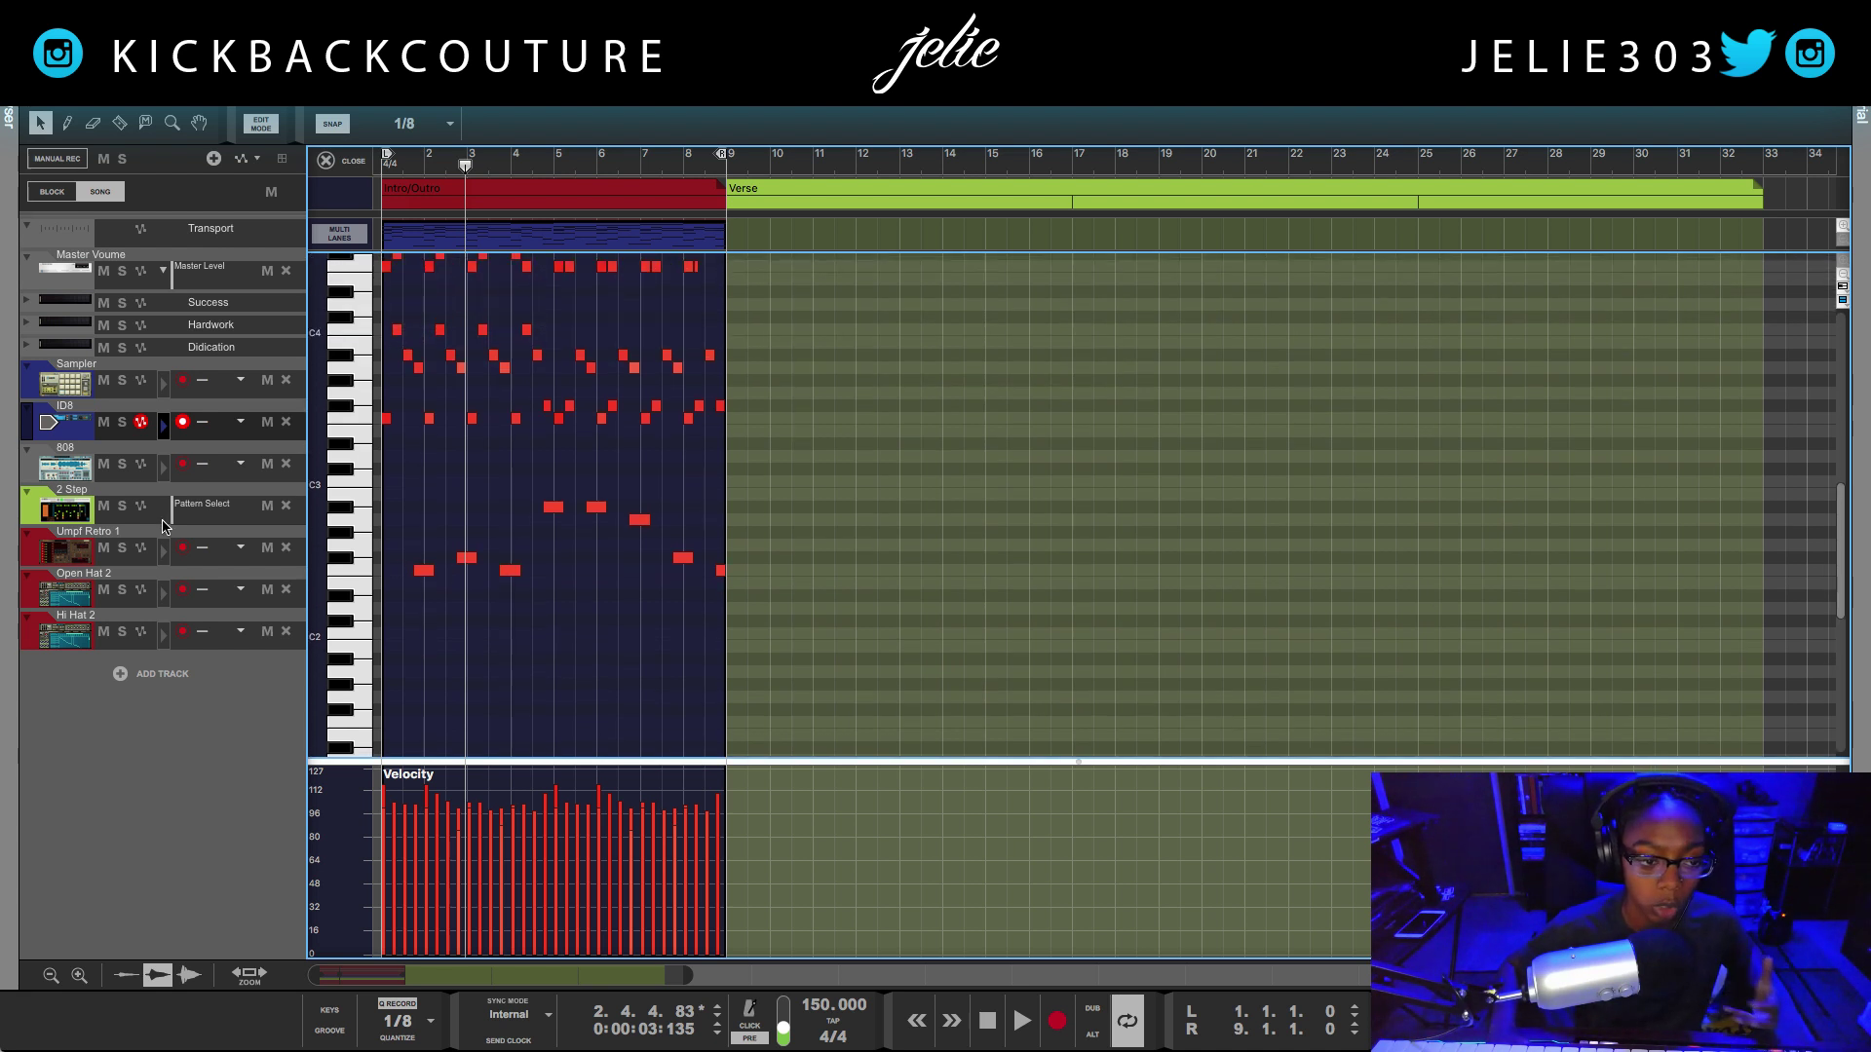
{"action": "left_click", "coordinate": [85, 459]}
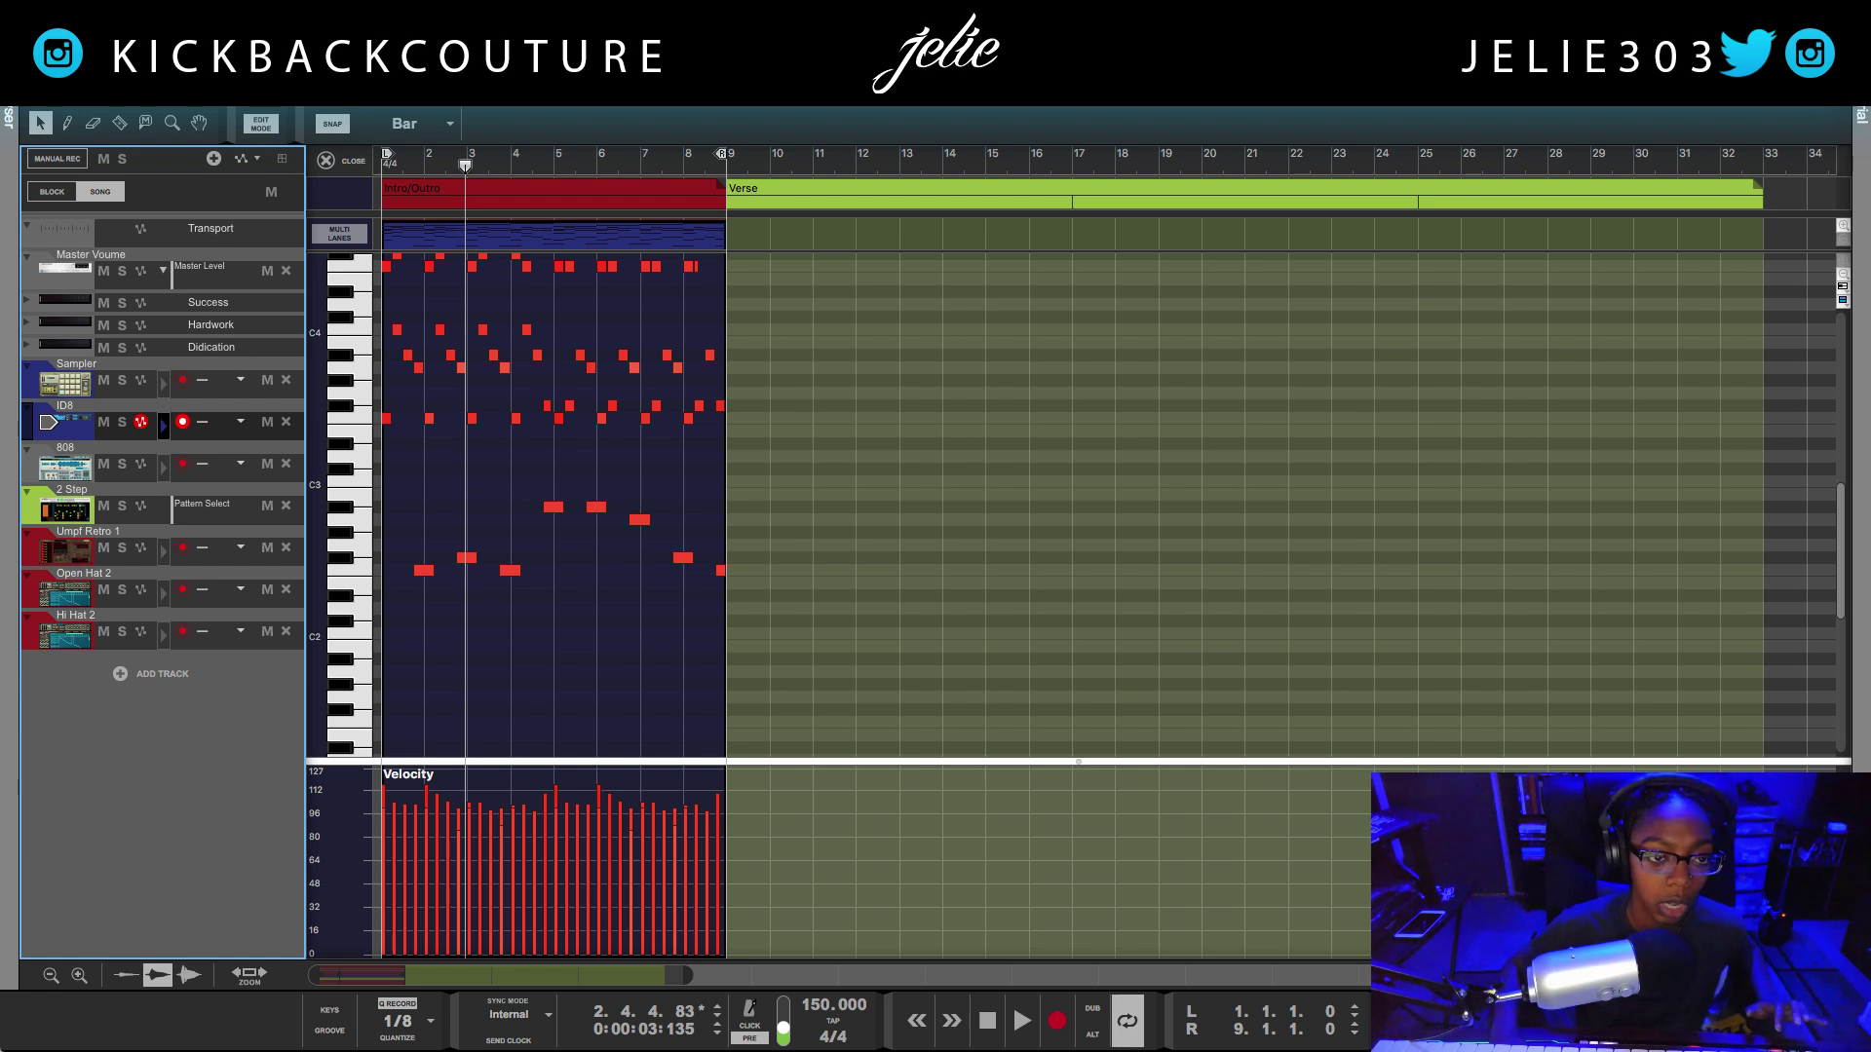
{"action": "key", "text": "F6"}
{"action": "scroll", "coordinate": [1160, 370], "scroll_direction": "up", "scroll_amount": 4}
Add a second ID8 Instrument Device to the rack and set its category to Guitar.
{"action": "right_click", "coordinate": [1184, 555]}
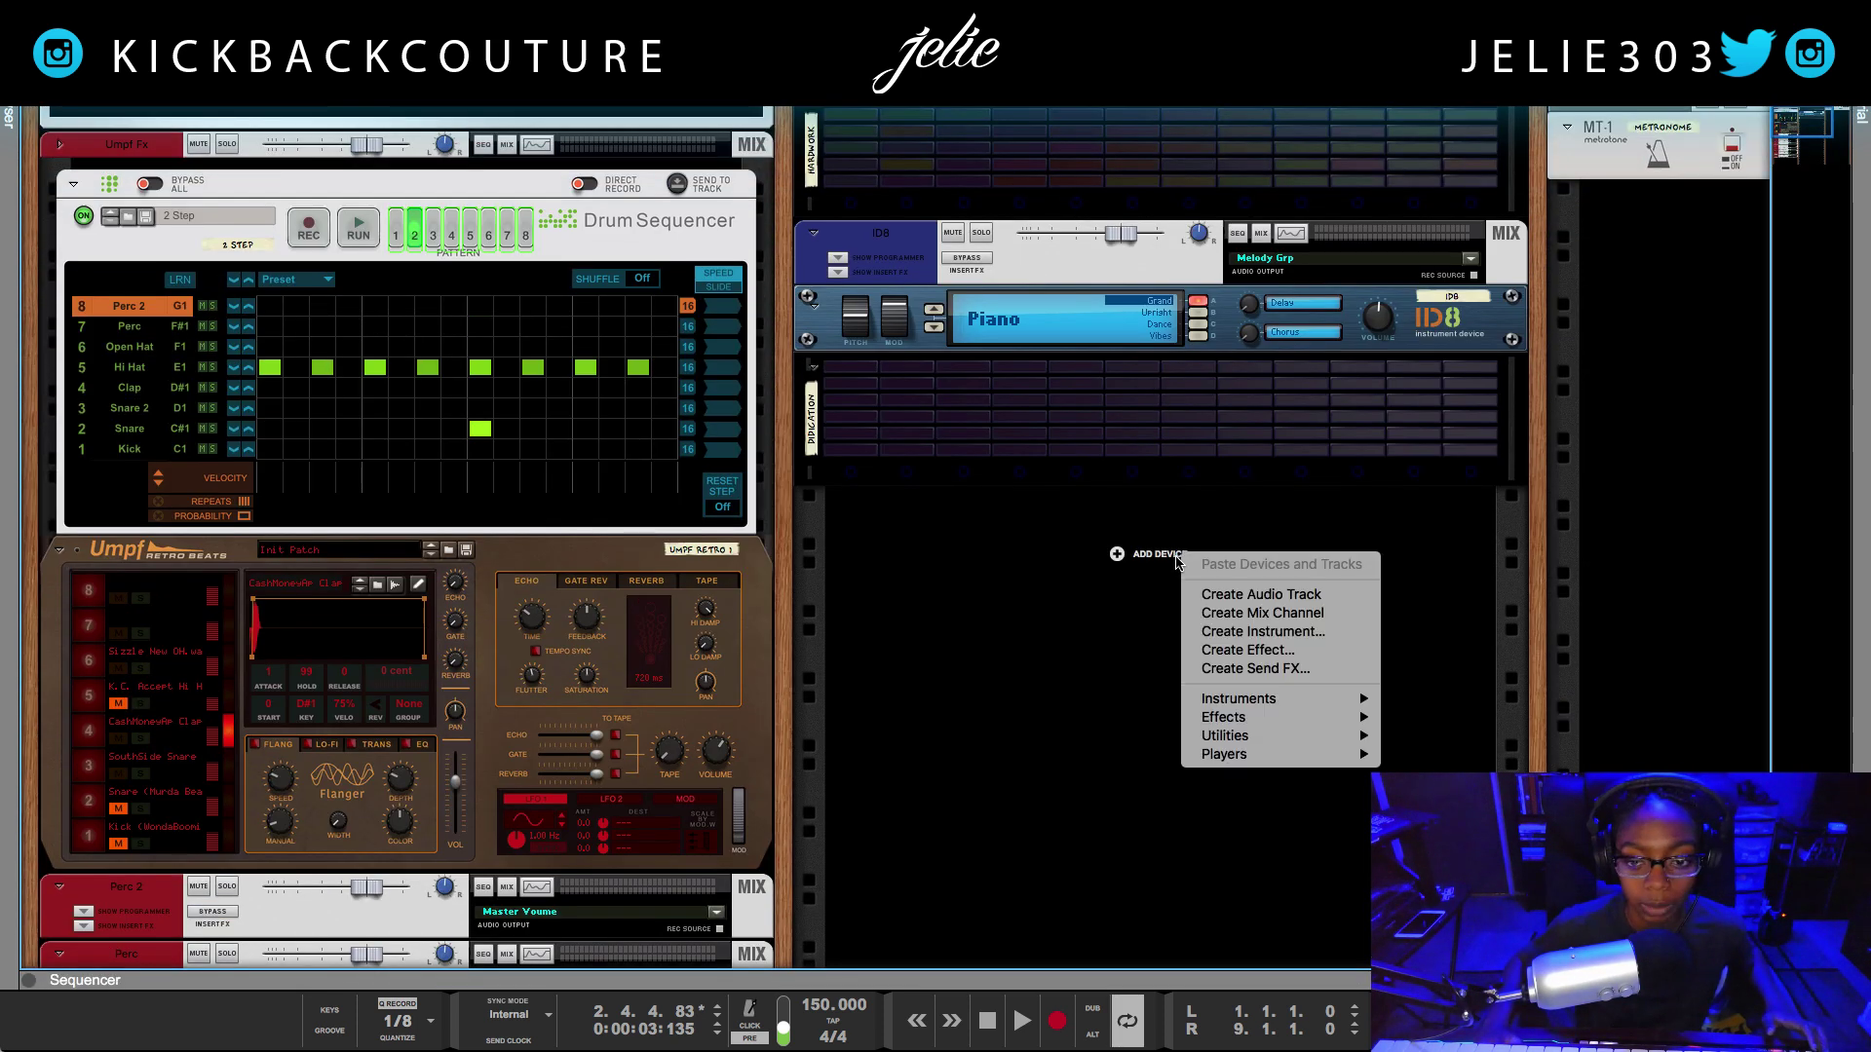
{"action": "mouse_move", "coordinate": [1206, 698]}
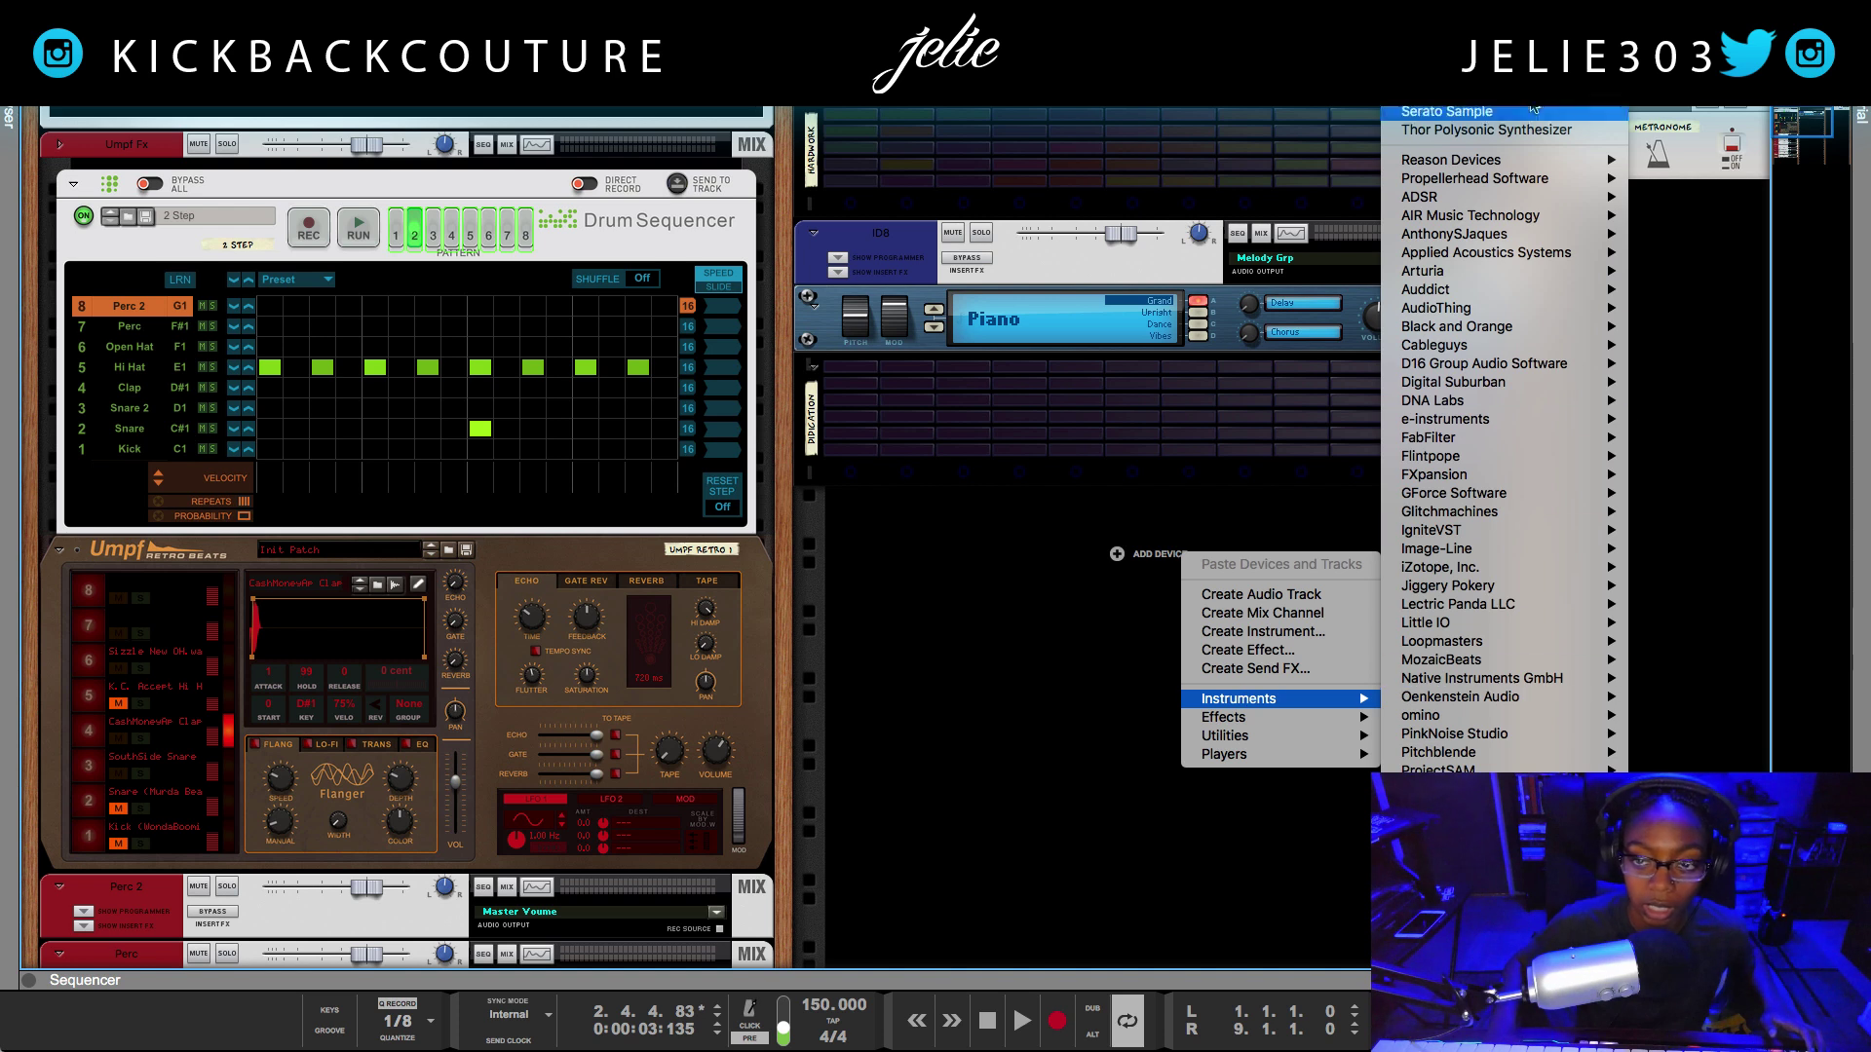
{"action": "mouse_move", "coordinate": [1485, 169]}
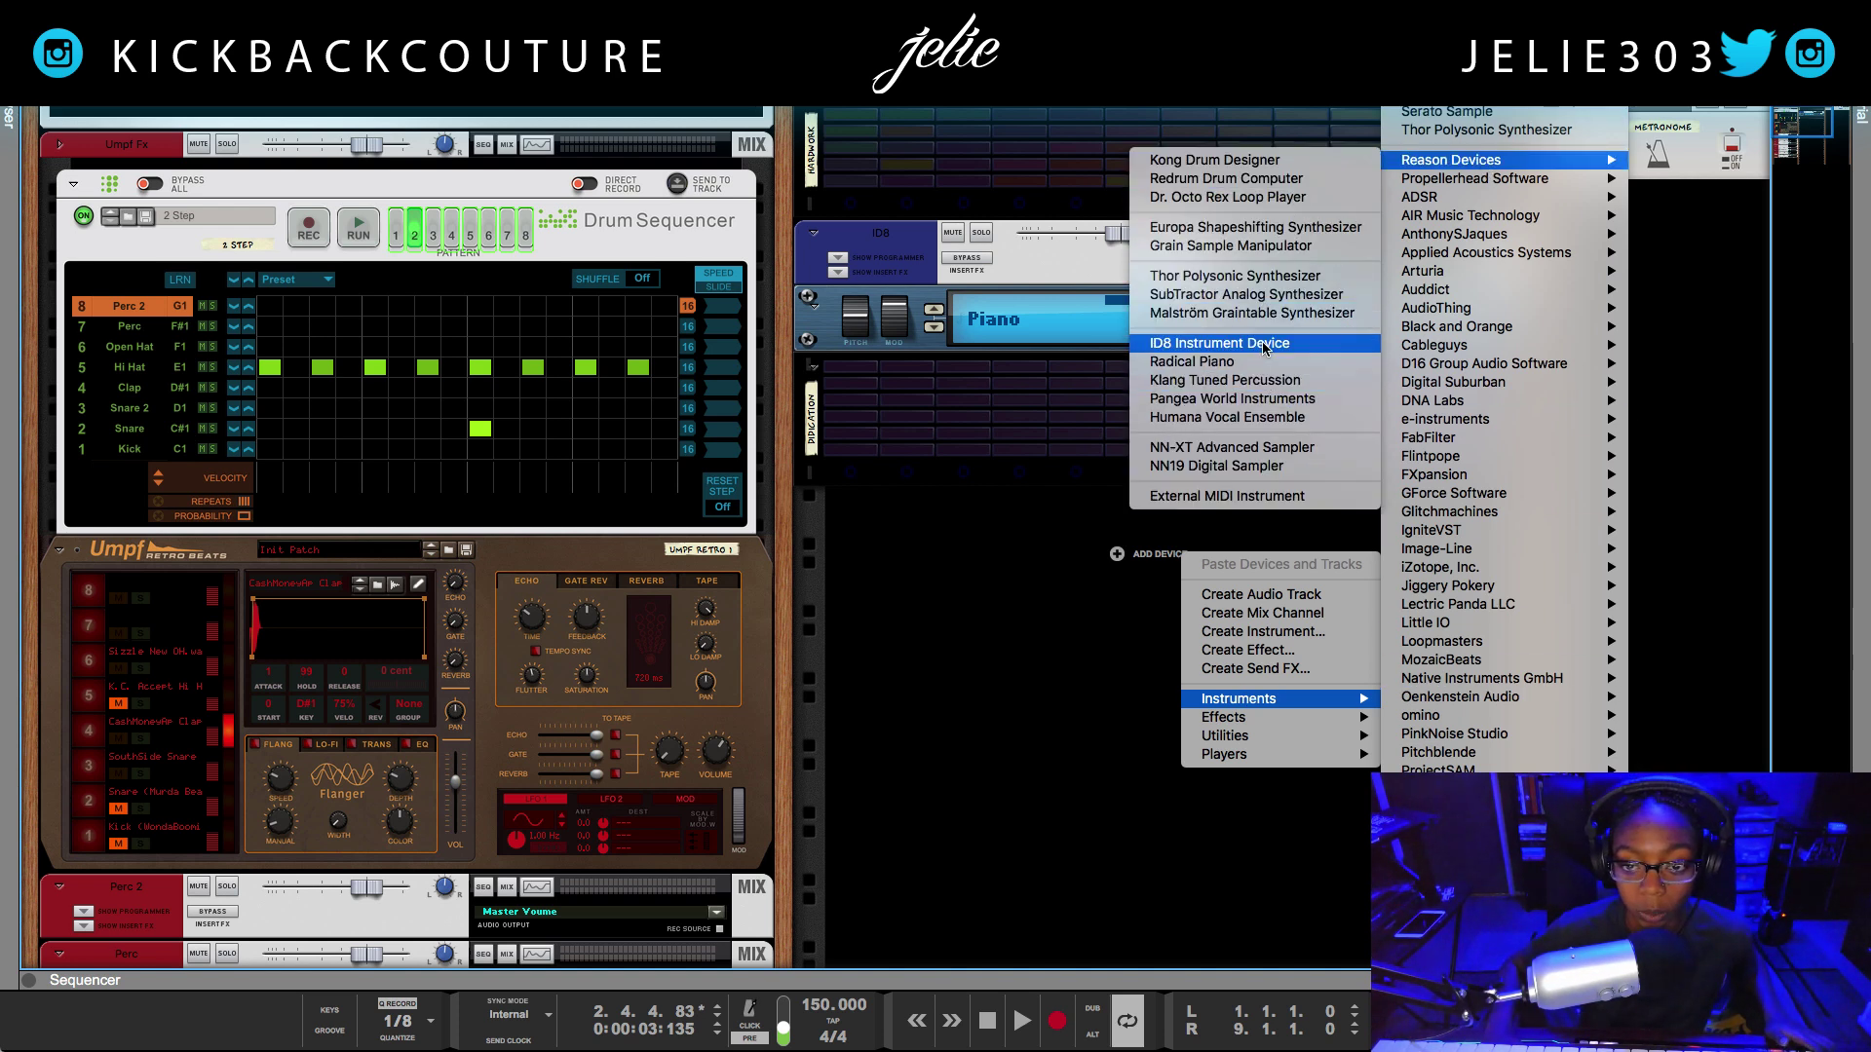
{"action": "left_click", "coordinate": [1217, 343]}
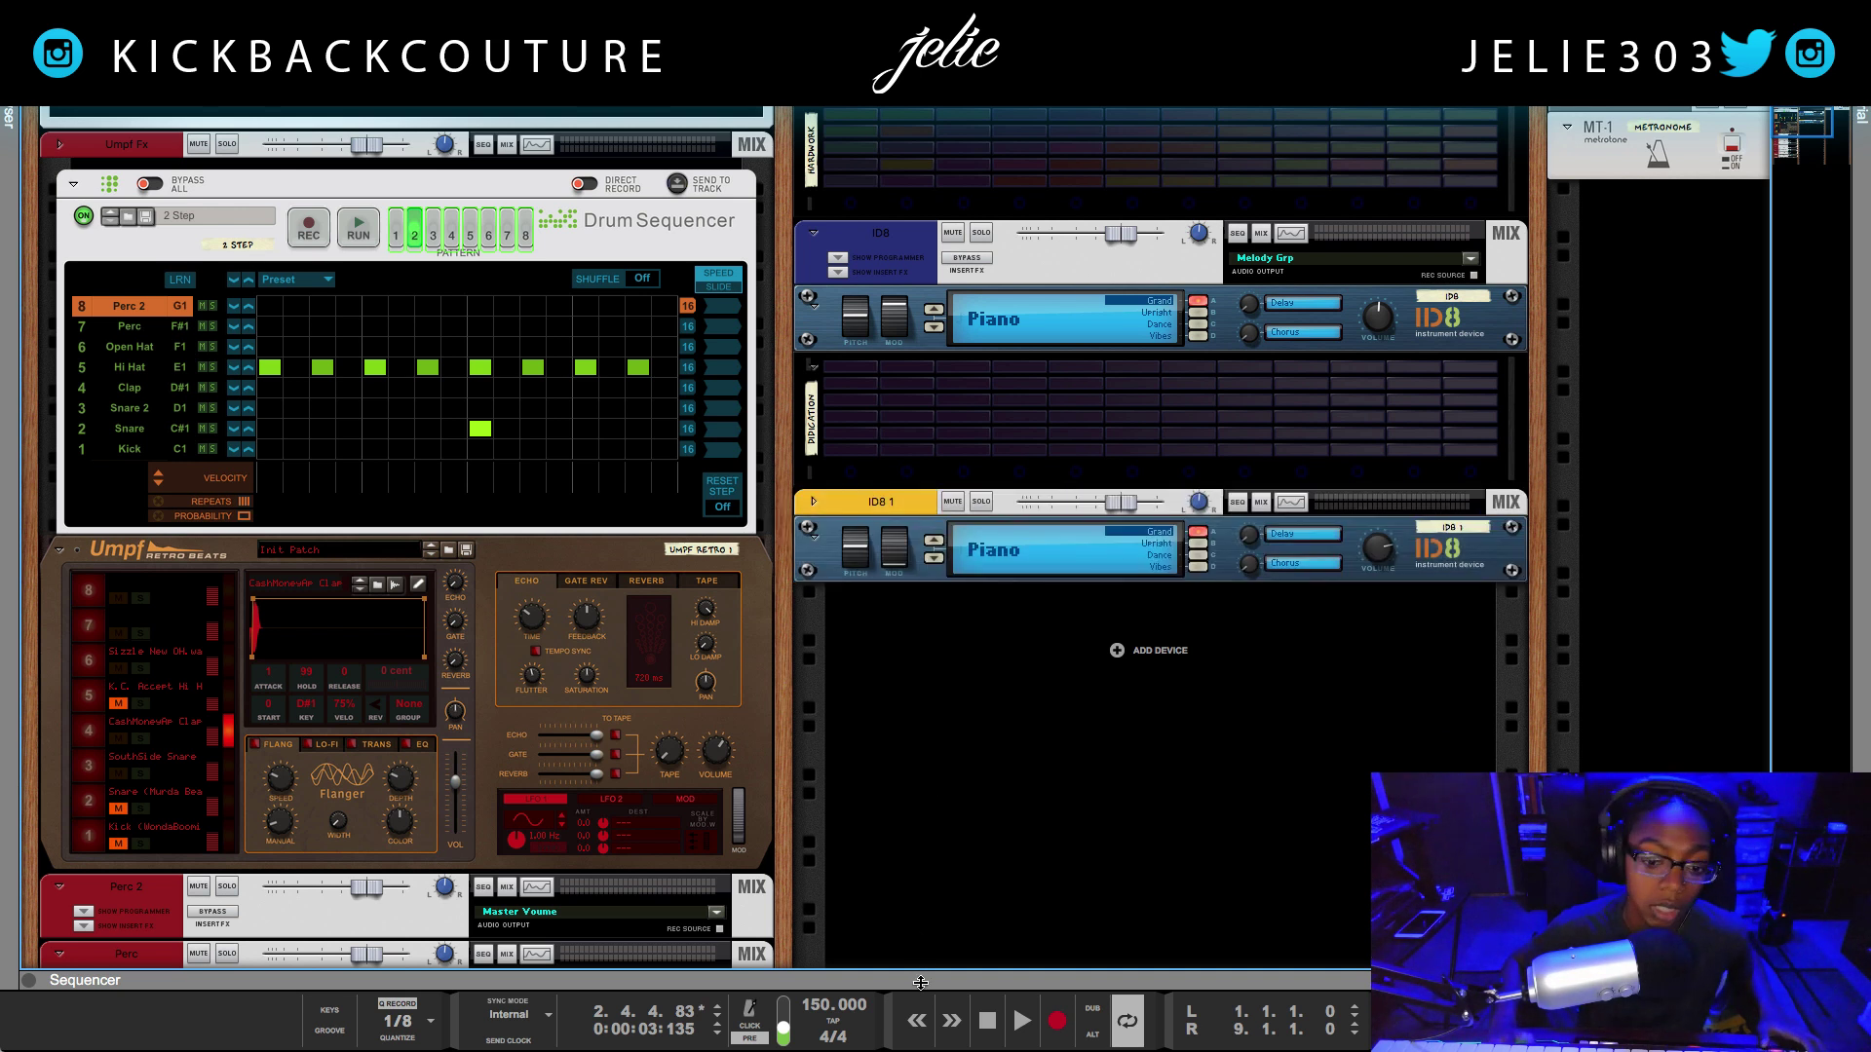
{"action": "left_click", "coordinate": [972, 559]}
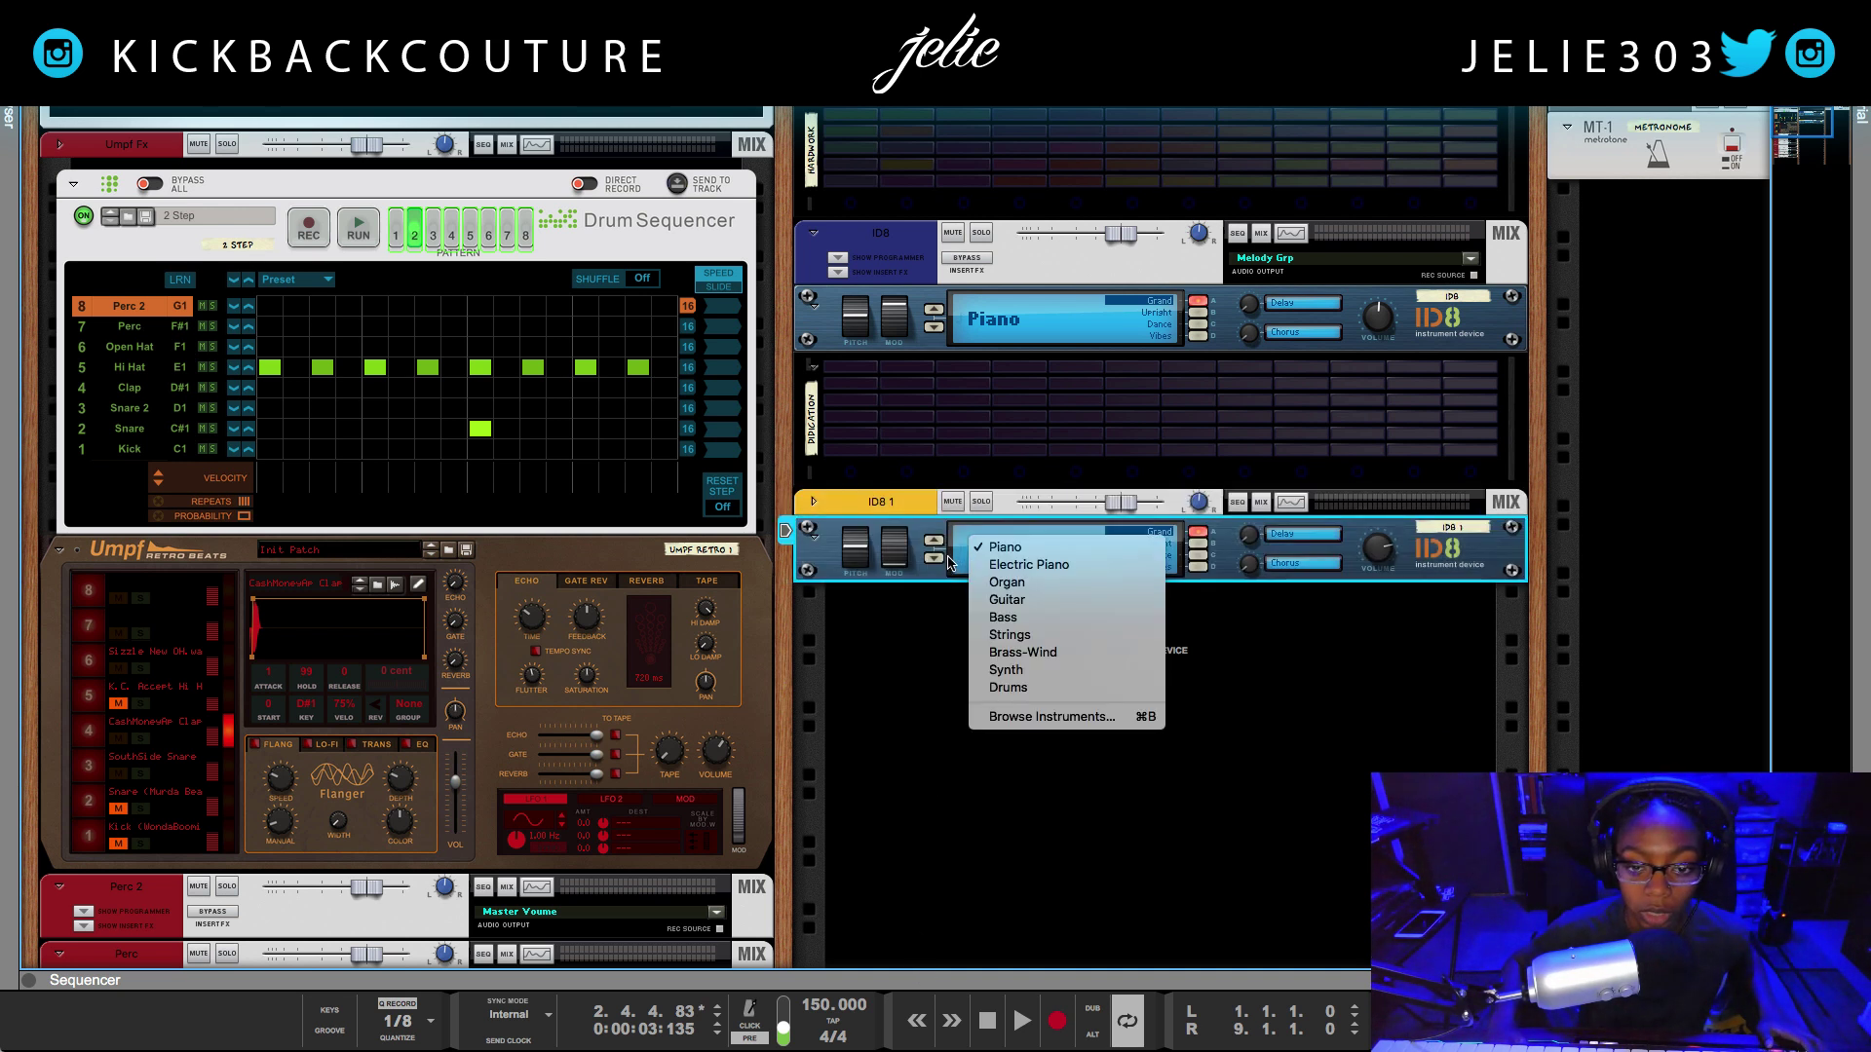
{"action": "left_click", "coordinate": [1022, 602]}
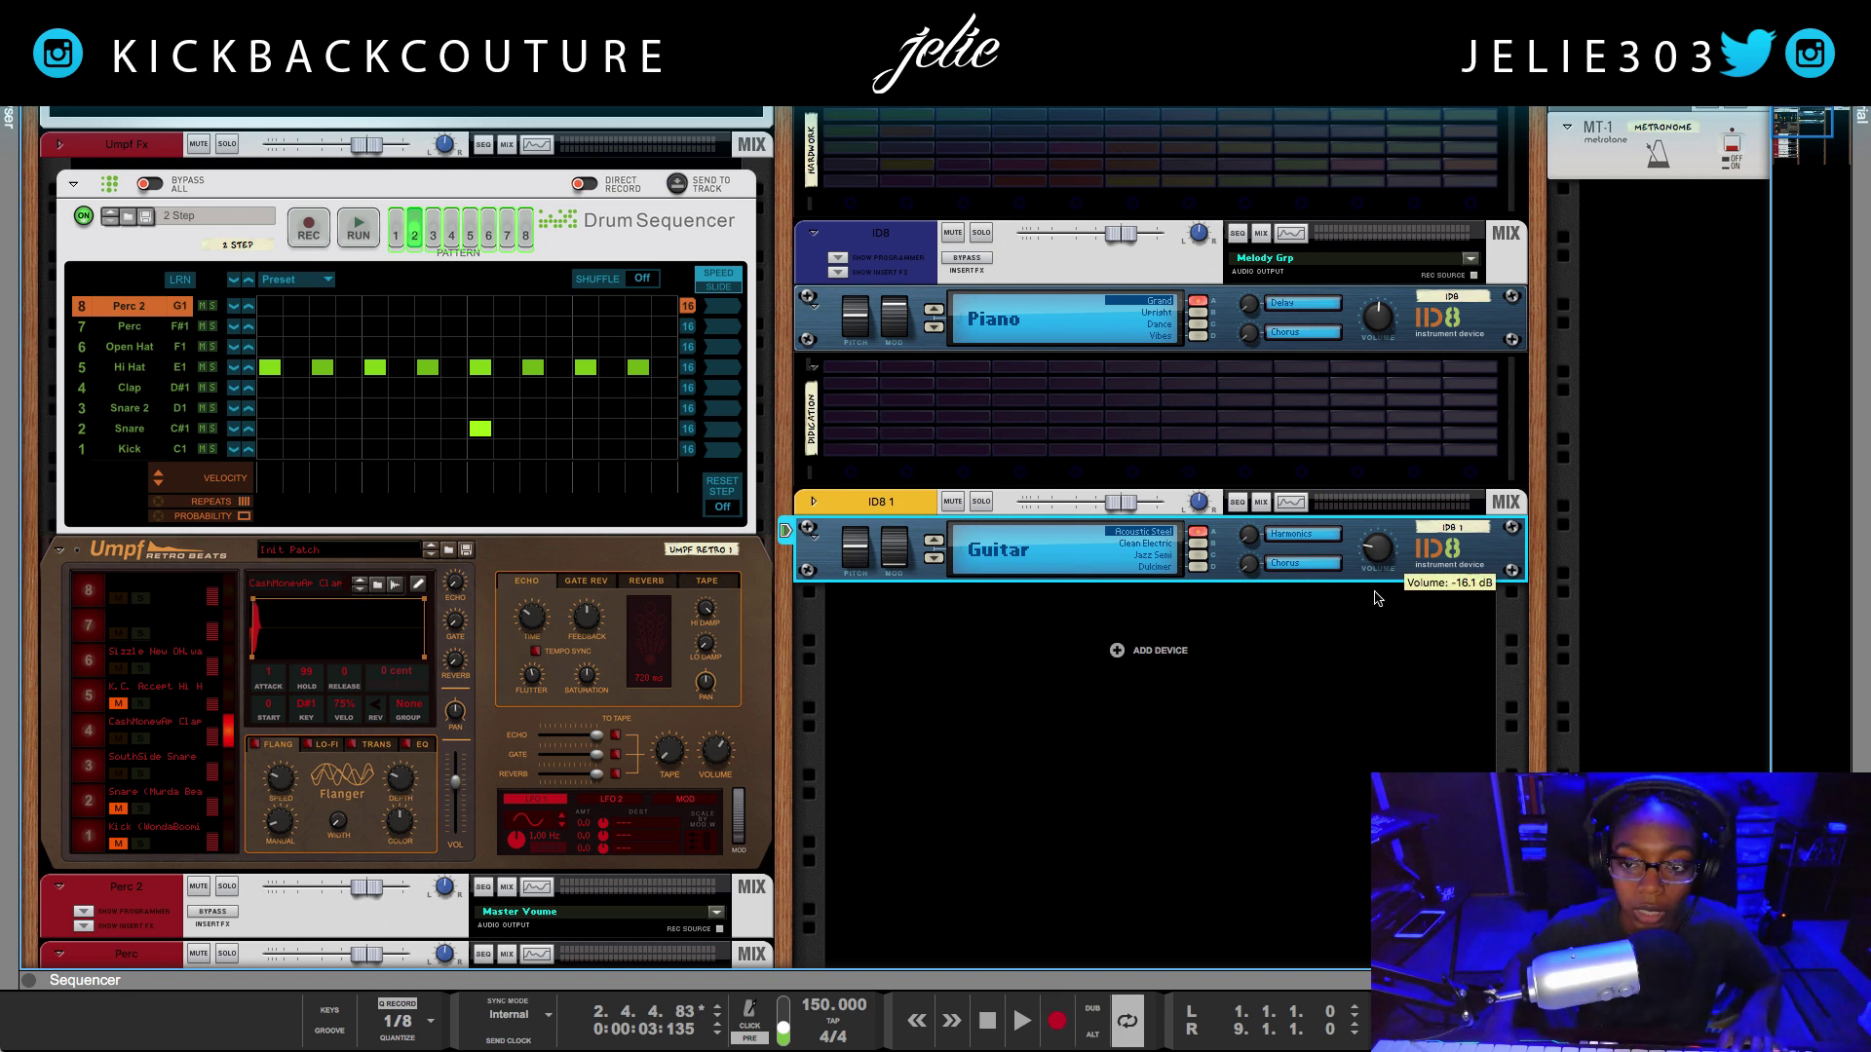
Rename the new ID8 1 track to 'Guitar' in the sequencer.
{"action": "key", "text": "F5"}
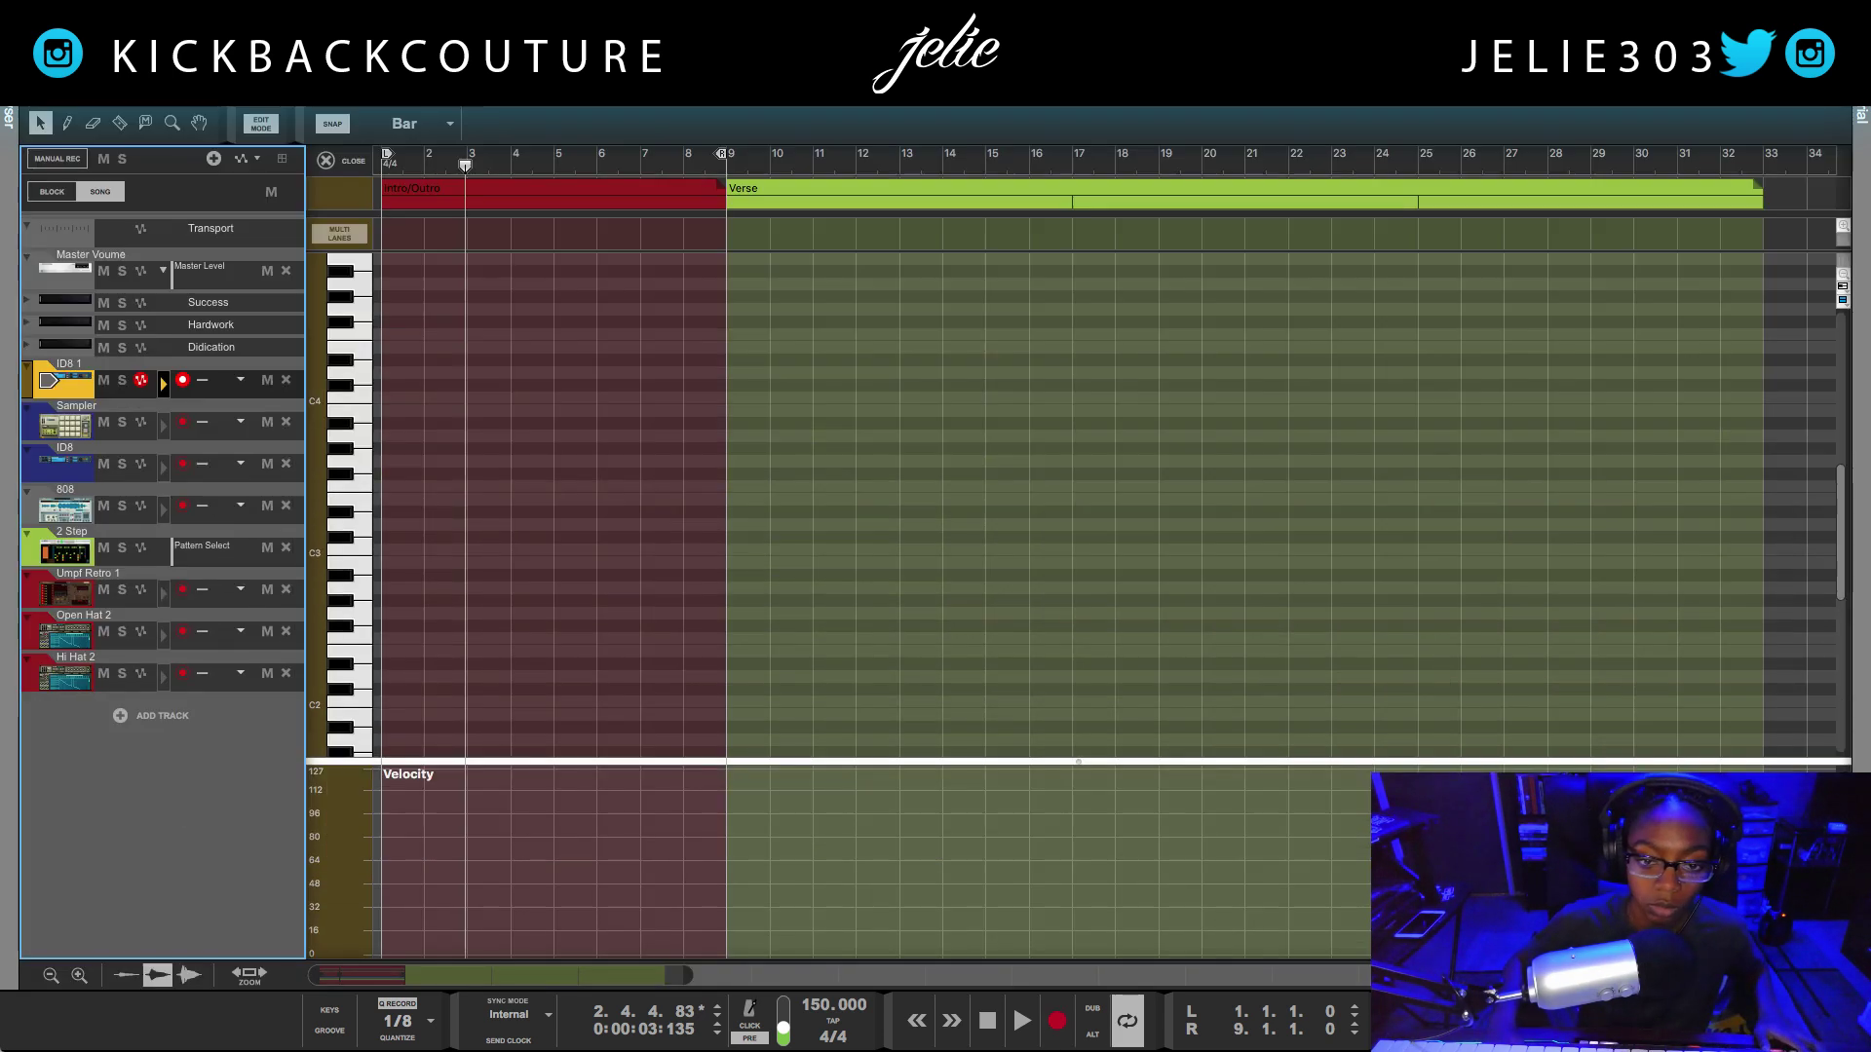
{"action": "left_click", "coordinate": [65, 467]}
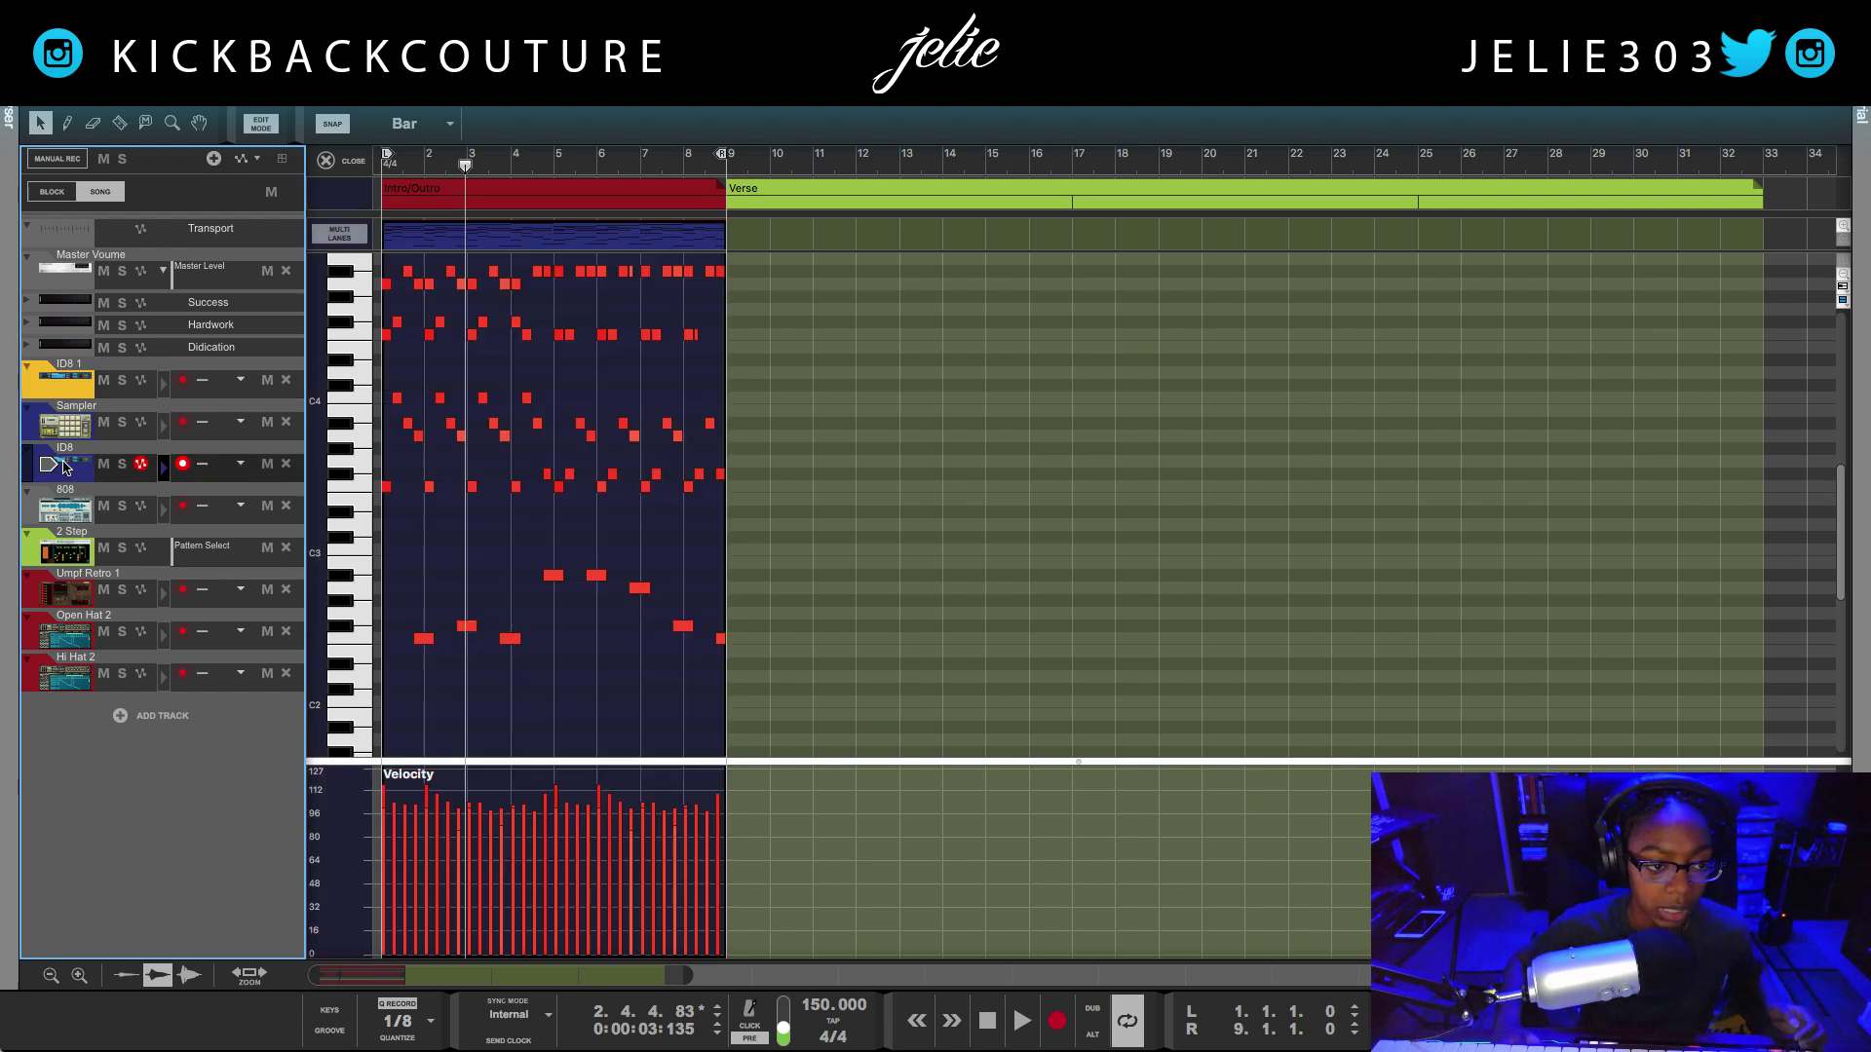
{"action": "left_click", "coordinate": [65, 381]}
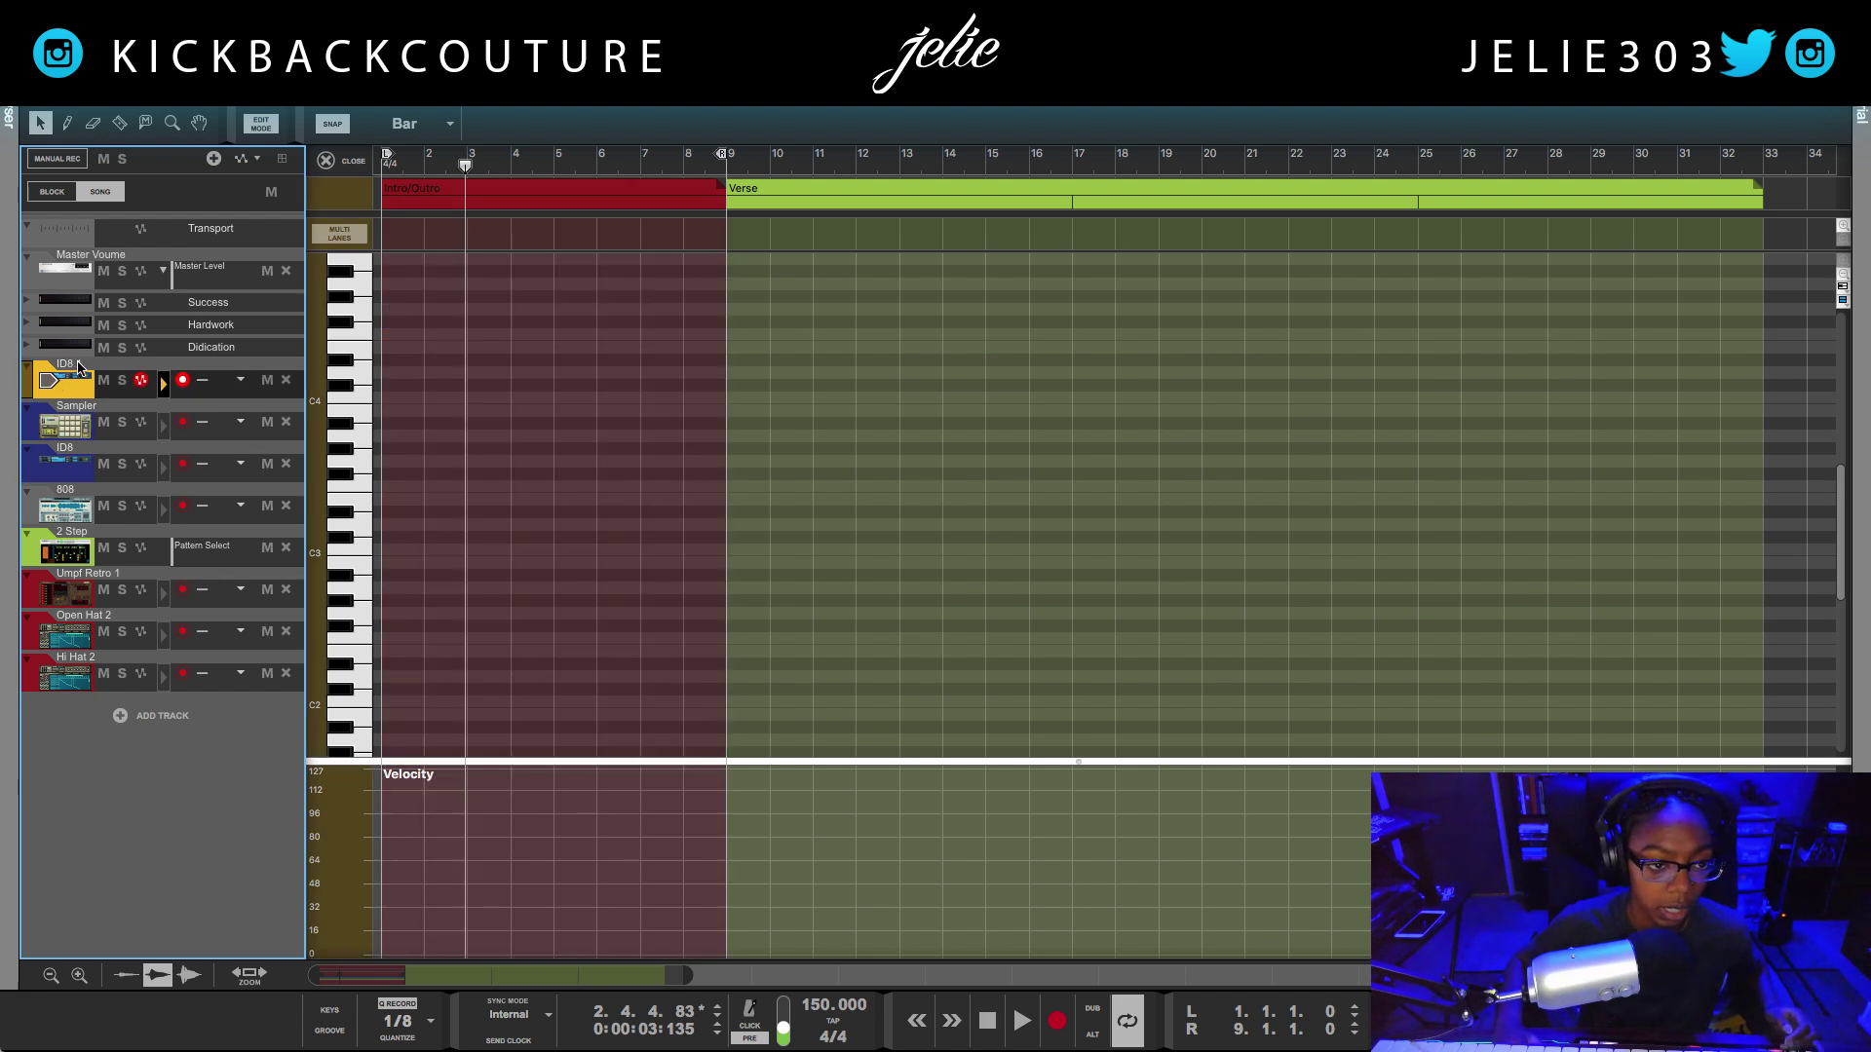
{"action": "double_click", "coordinate": [78, 367]}
{"action": "type", "text": "G"}
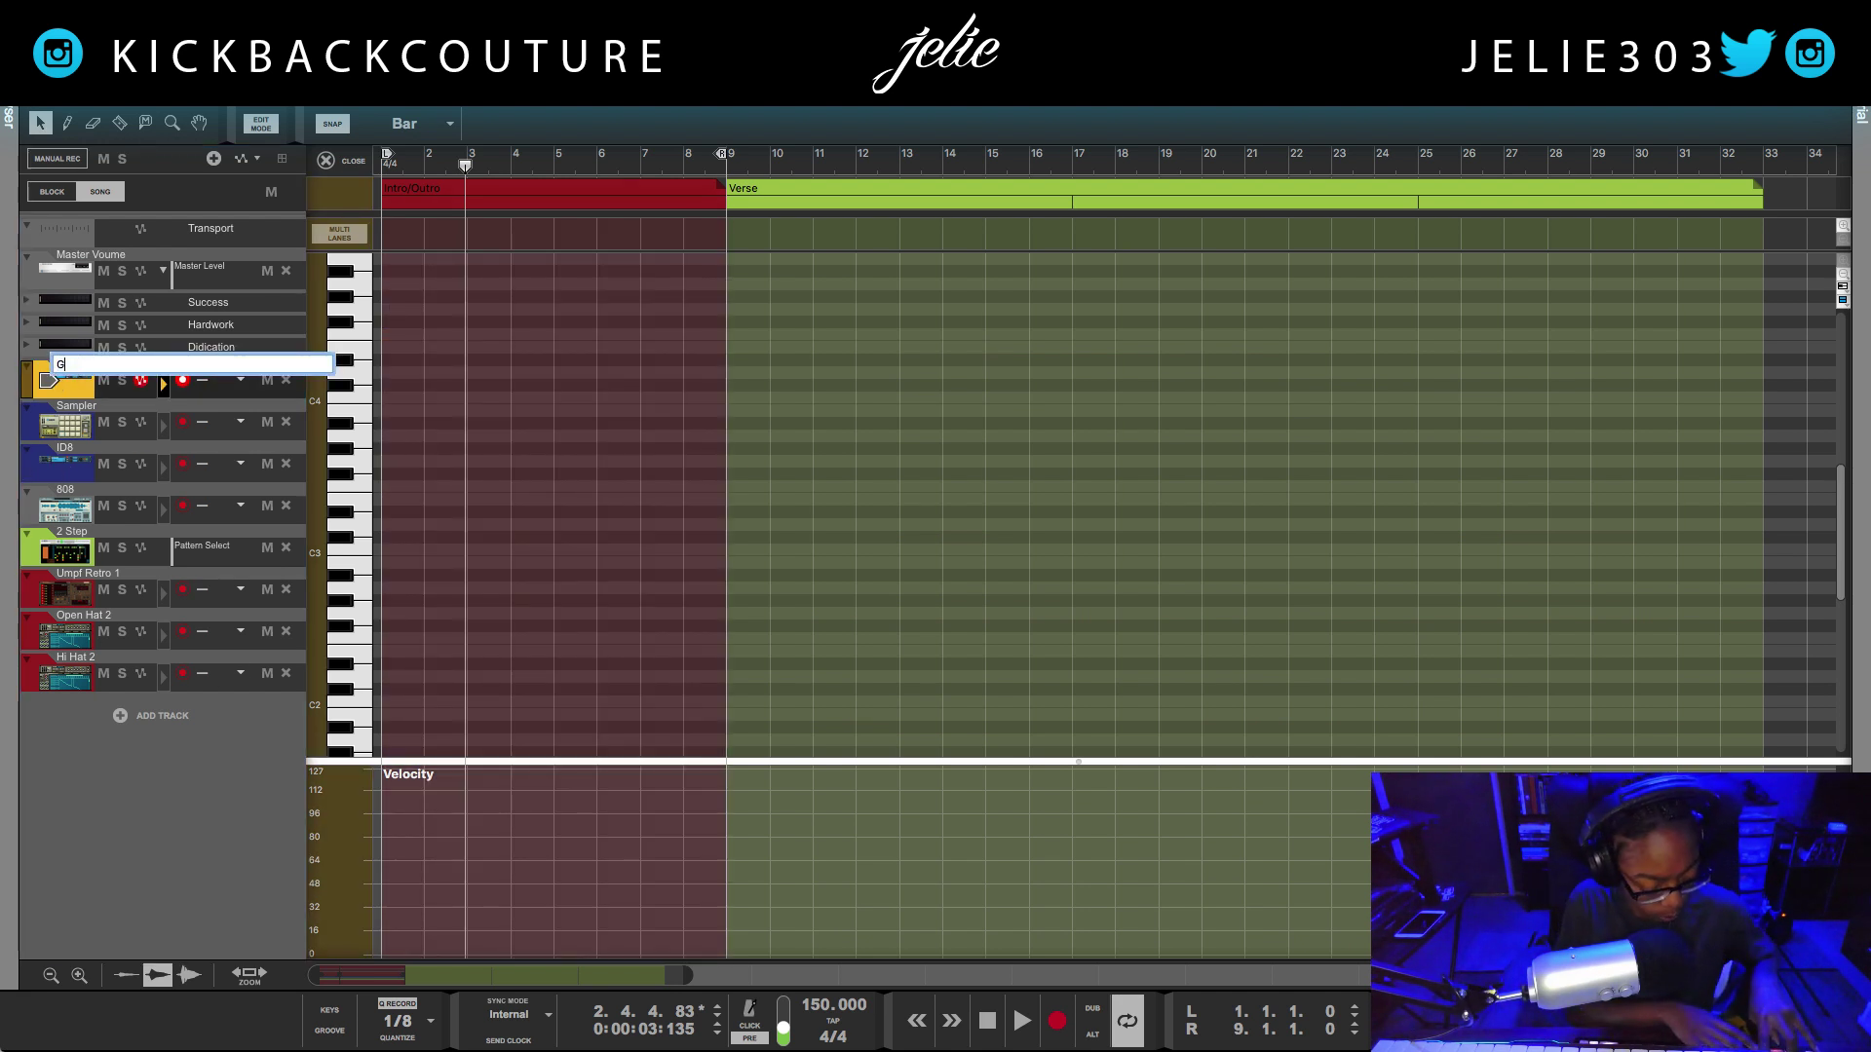
{"action": "type", "text": "uitar"}
{"action": "key", "text": "Return"}
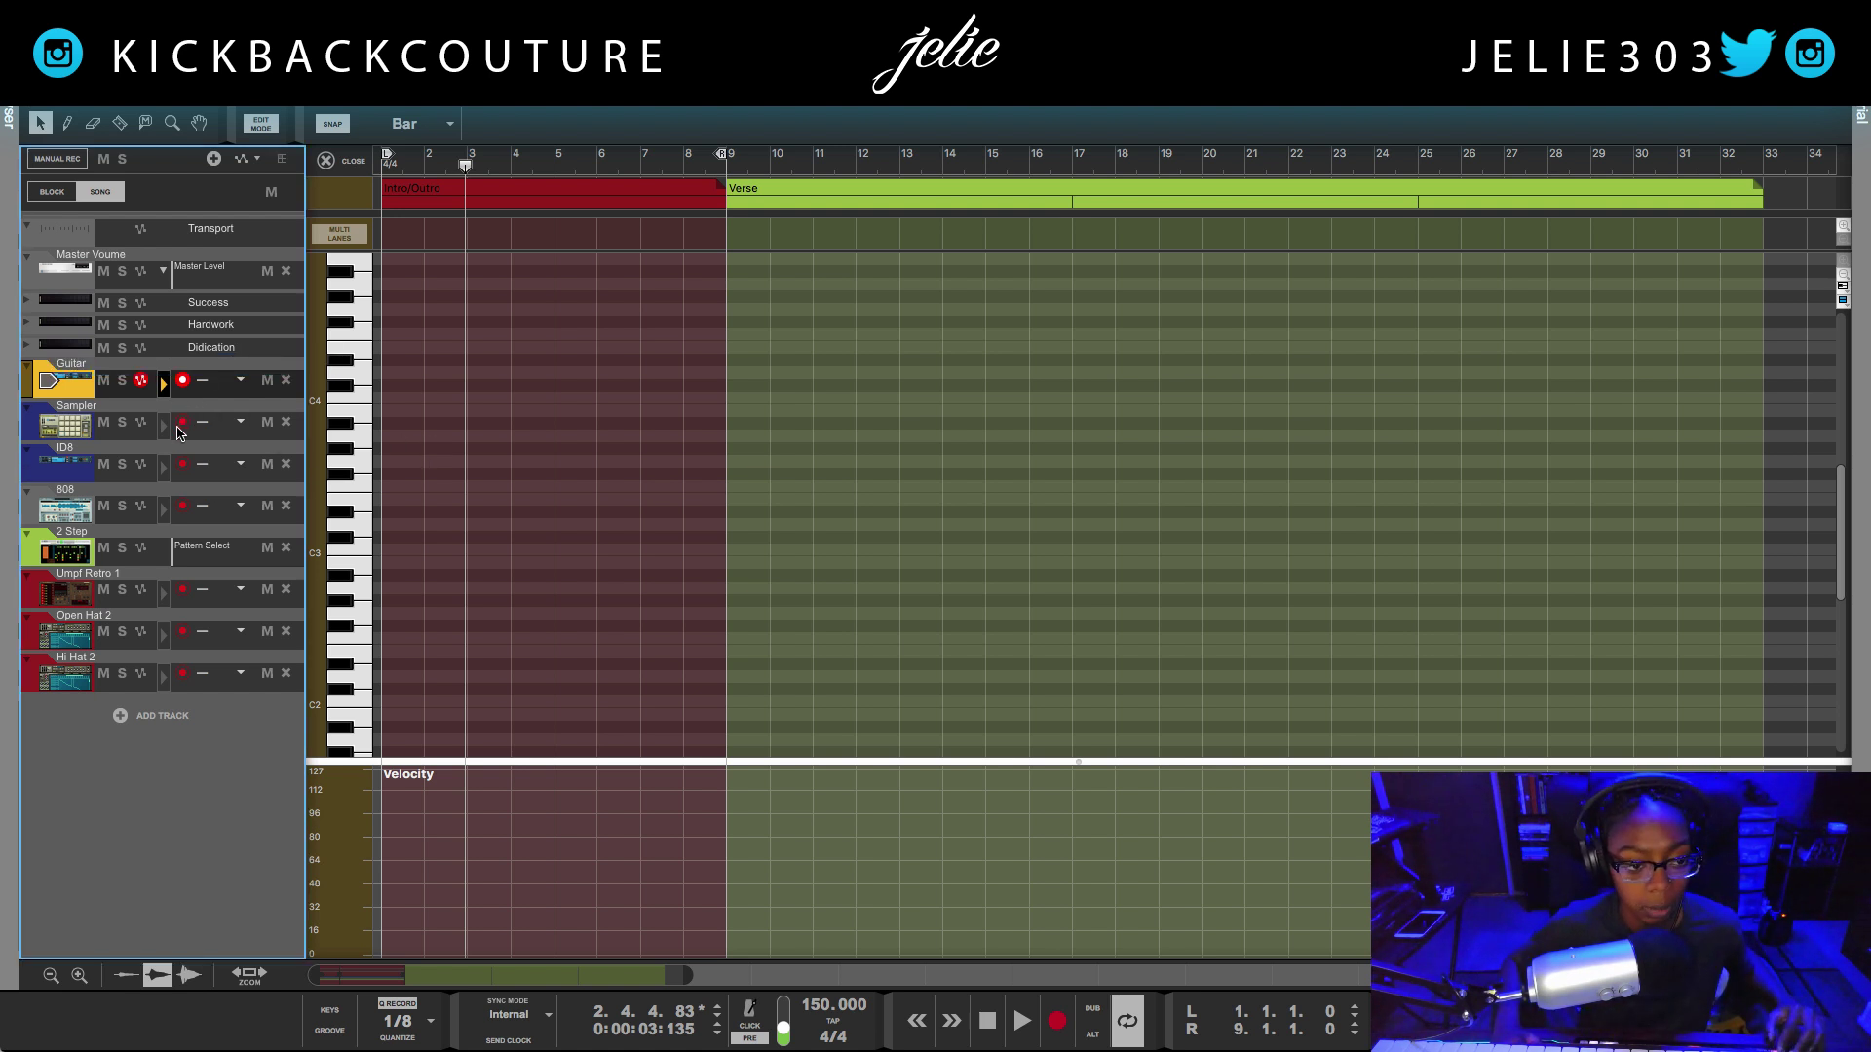
{"action": "left_click", "coordinate": [164, 472]}
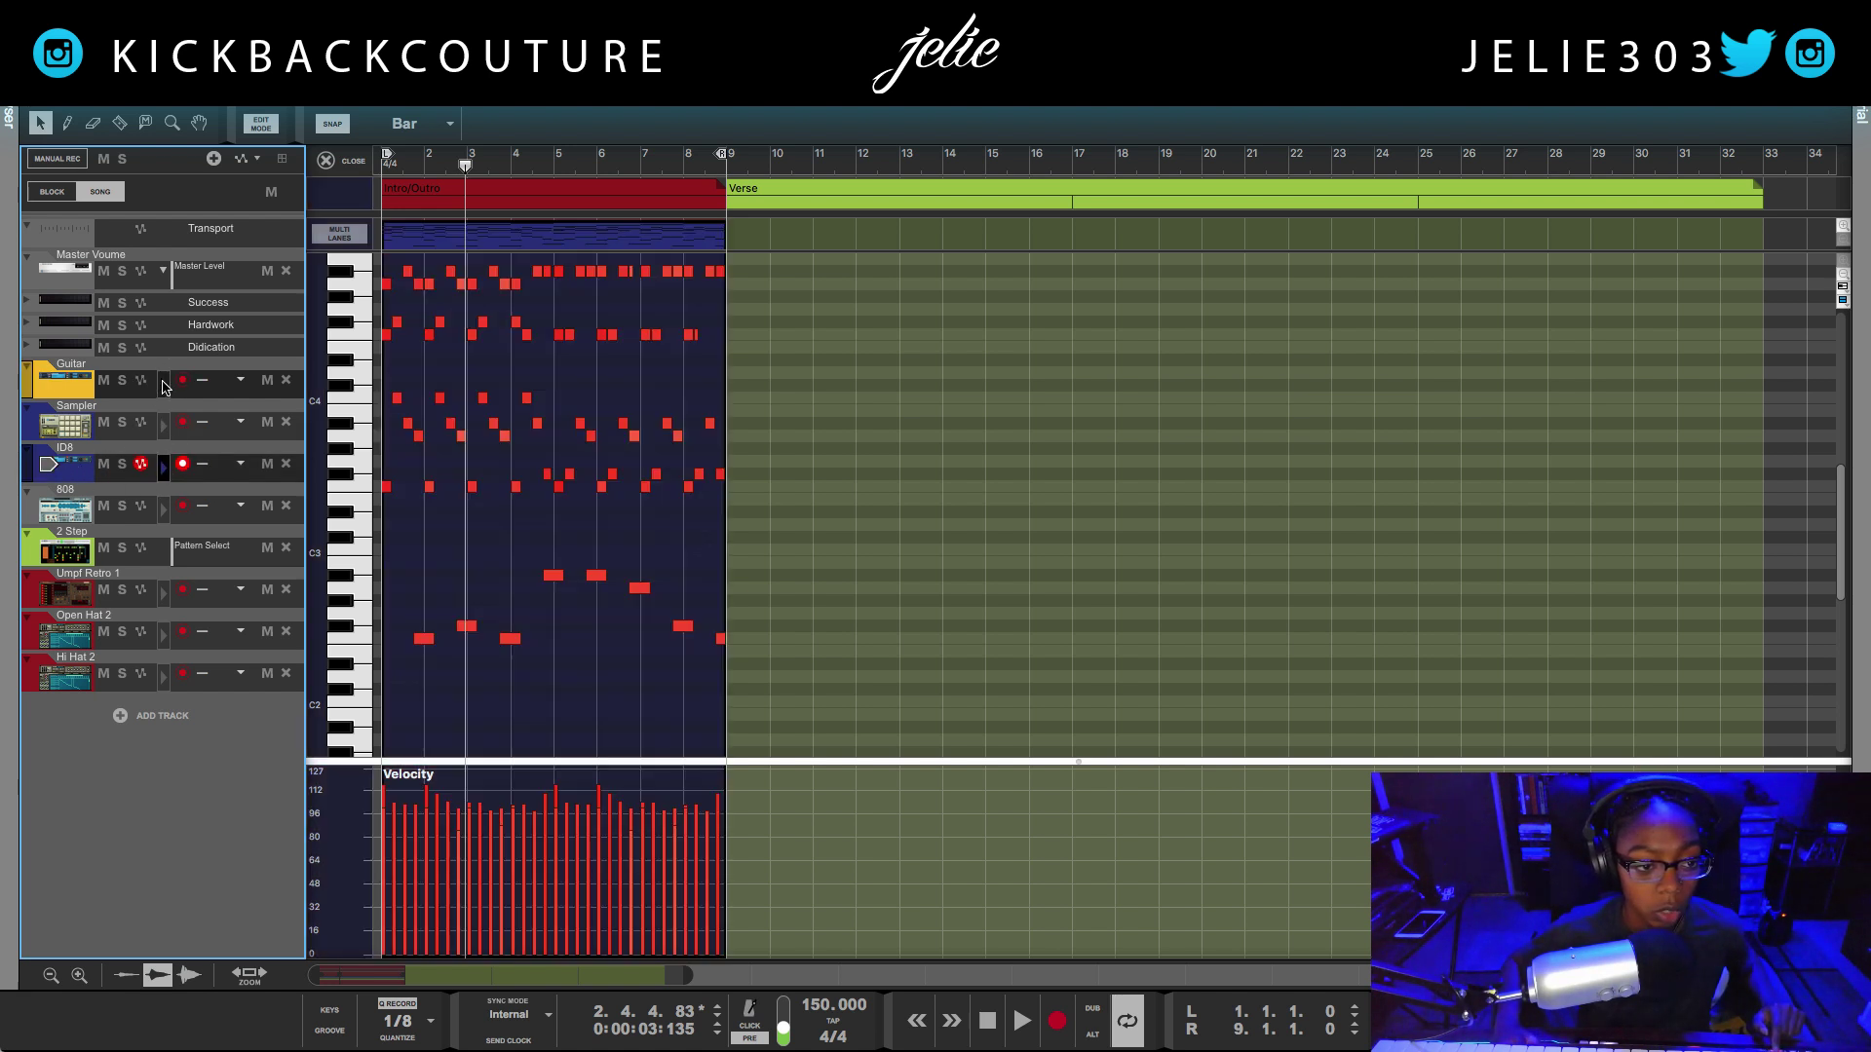
Pencil a new clip across bars 1–9 on the Guitar track.
{"action": "left_click", "coordinate": [163, 384]}
{"action": "left_click", "coordinate": [164, 468]}
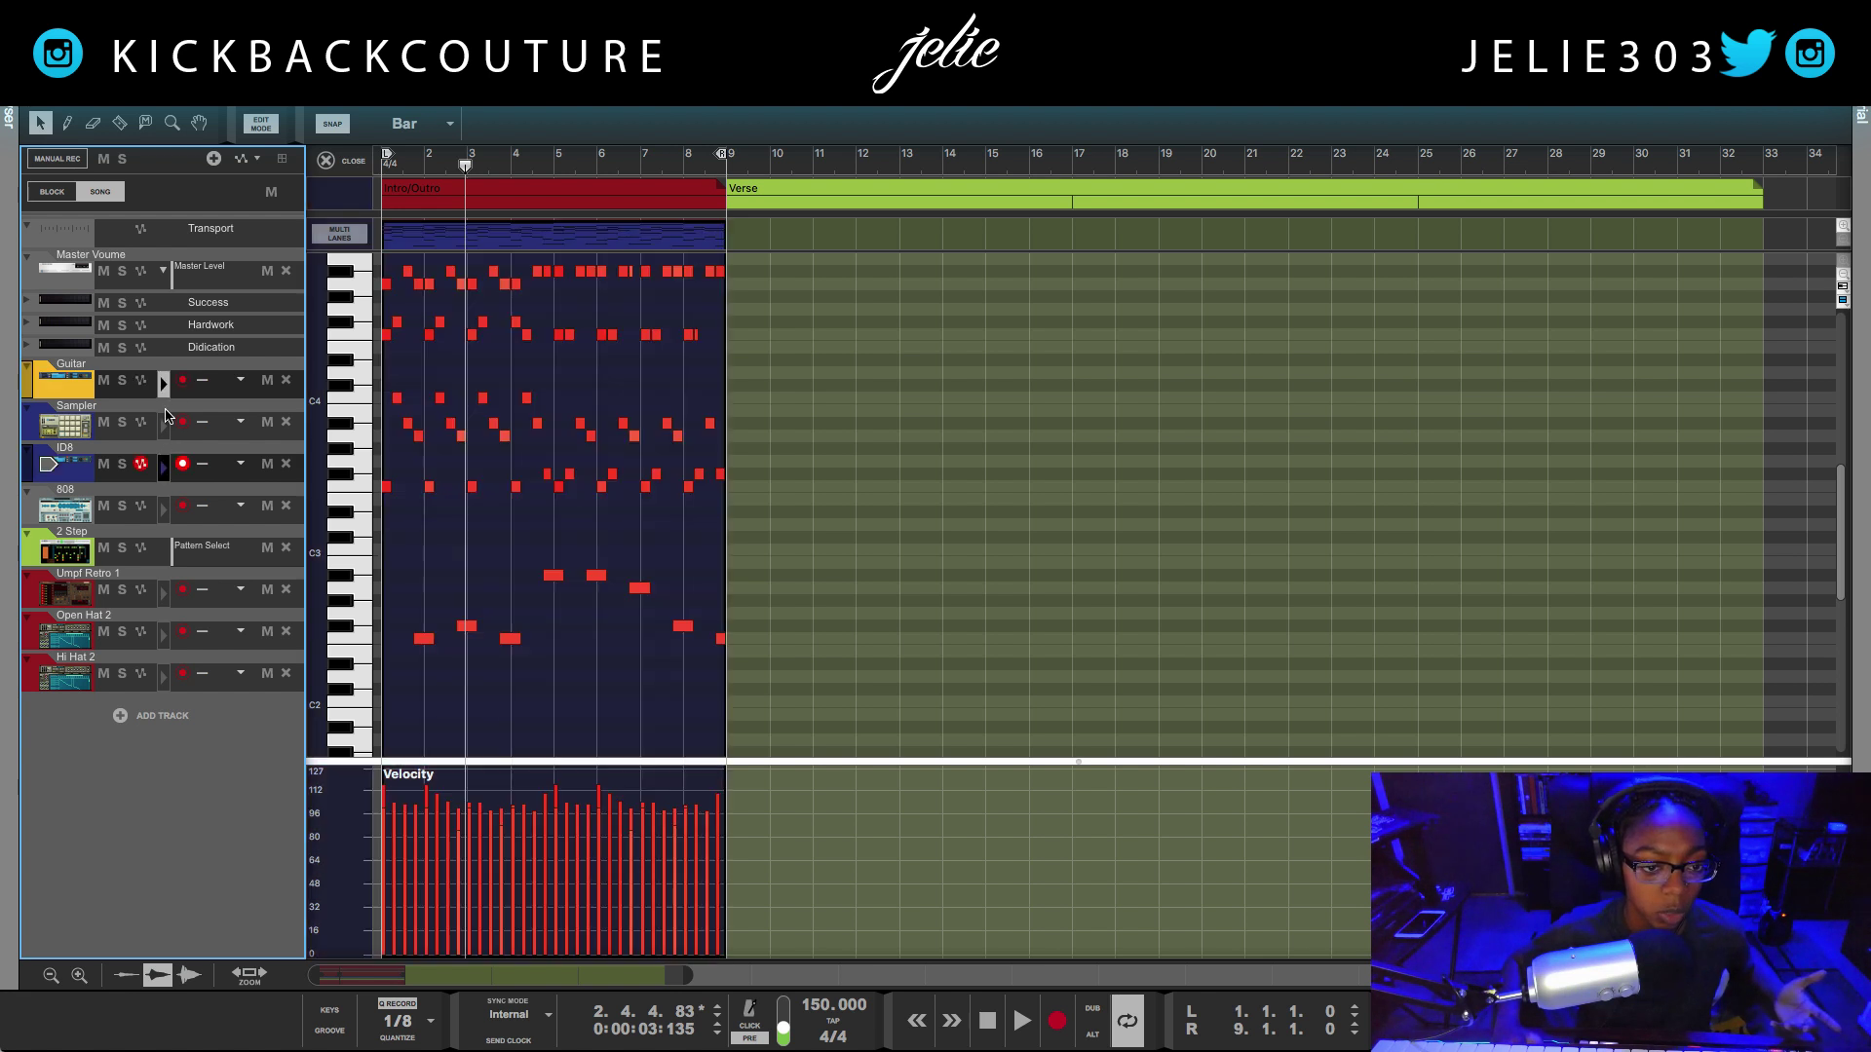
{"action": "left_click", "coordinate": [163, 389]}
{"action": "left_click", "coordinate": [72, 125]}
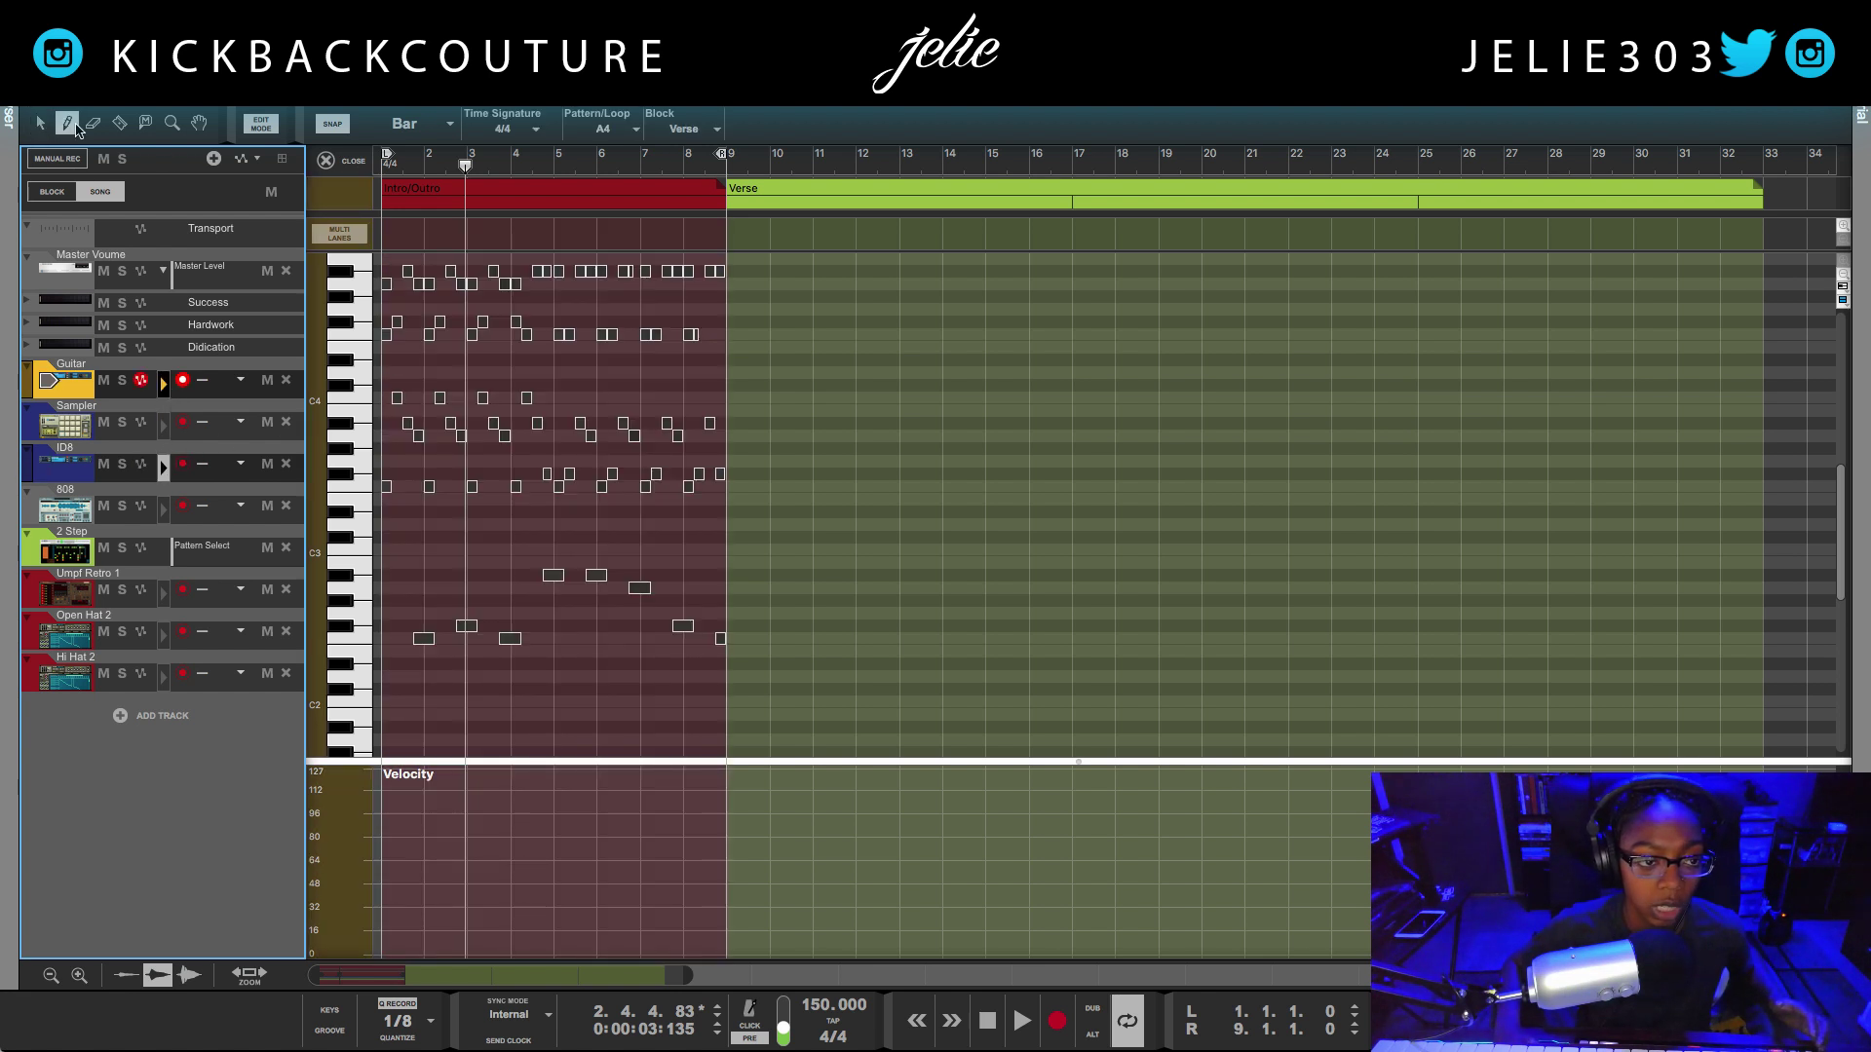
{"action": "left_click_drag", "start_coordinate": [386, 235], "coordinate": [682, 235]}
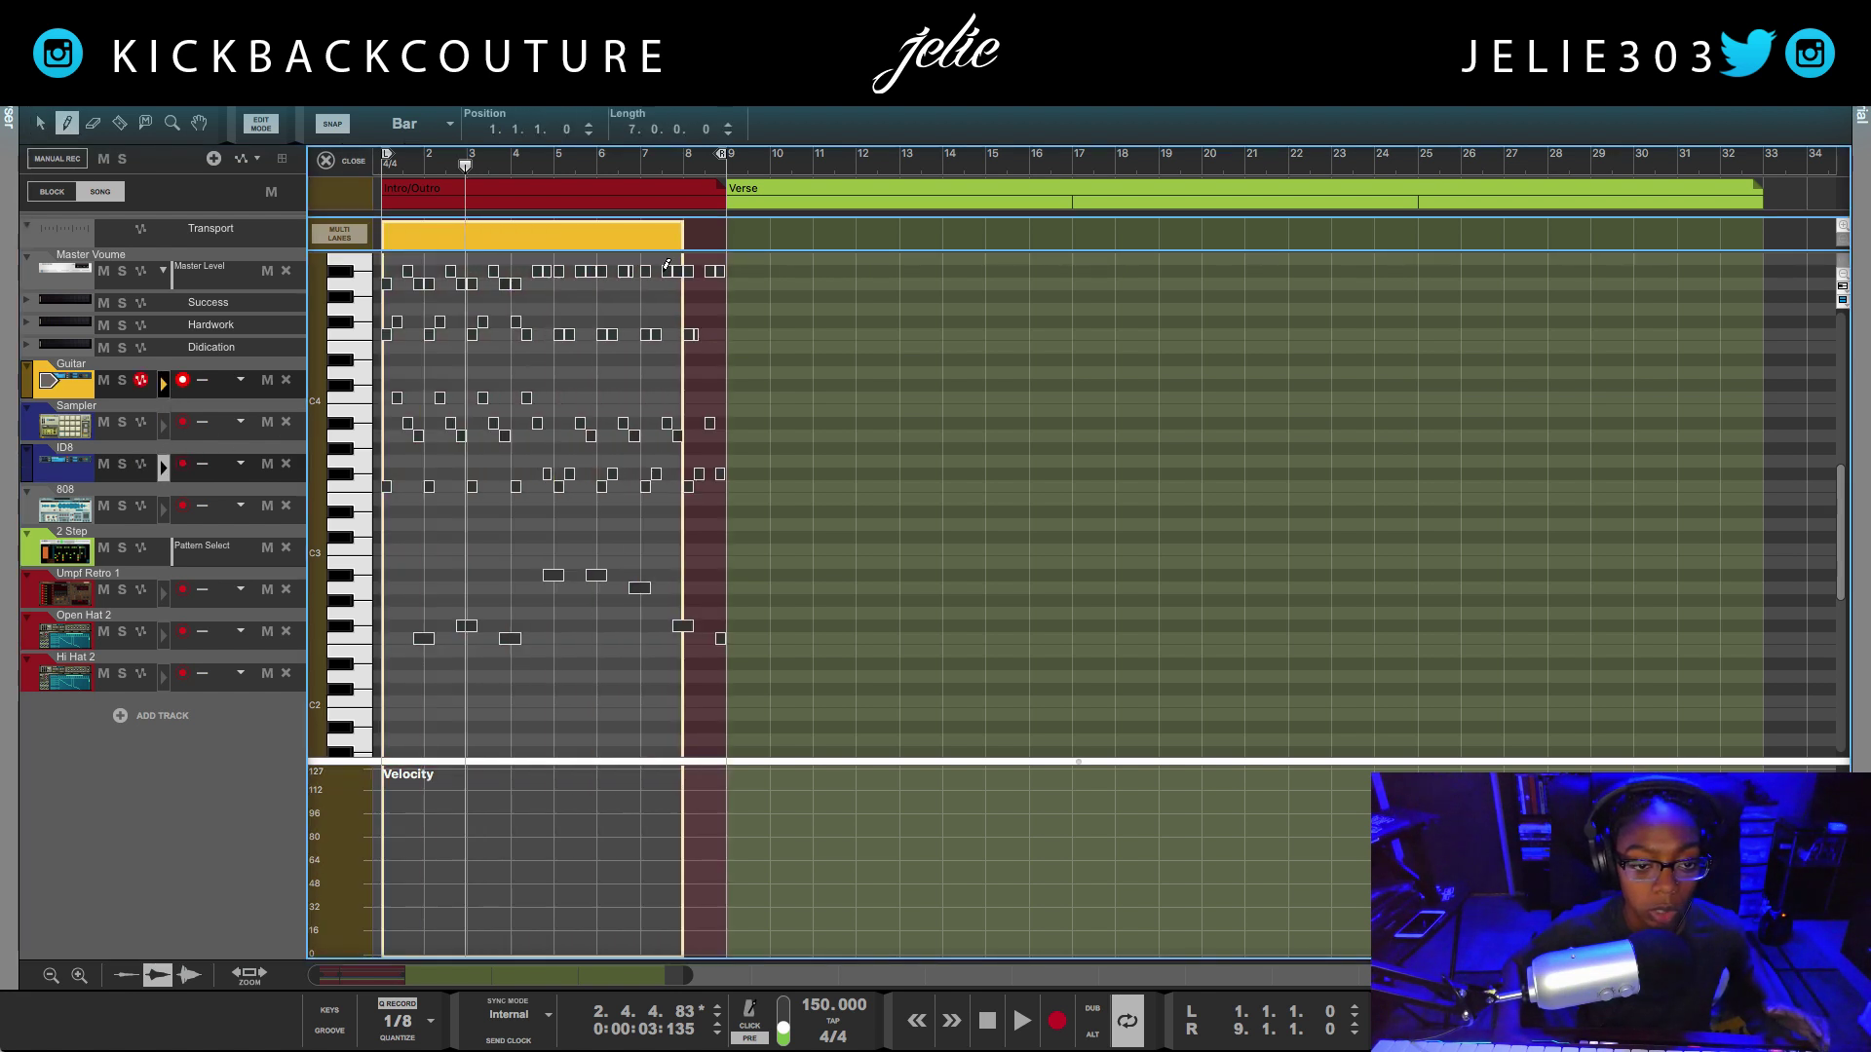
{"action": "left_click_drag", "start_coordinate": [682, 234], "coordinate": [724, 235]}
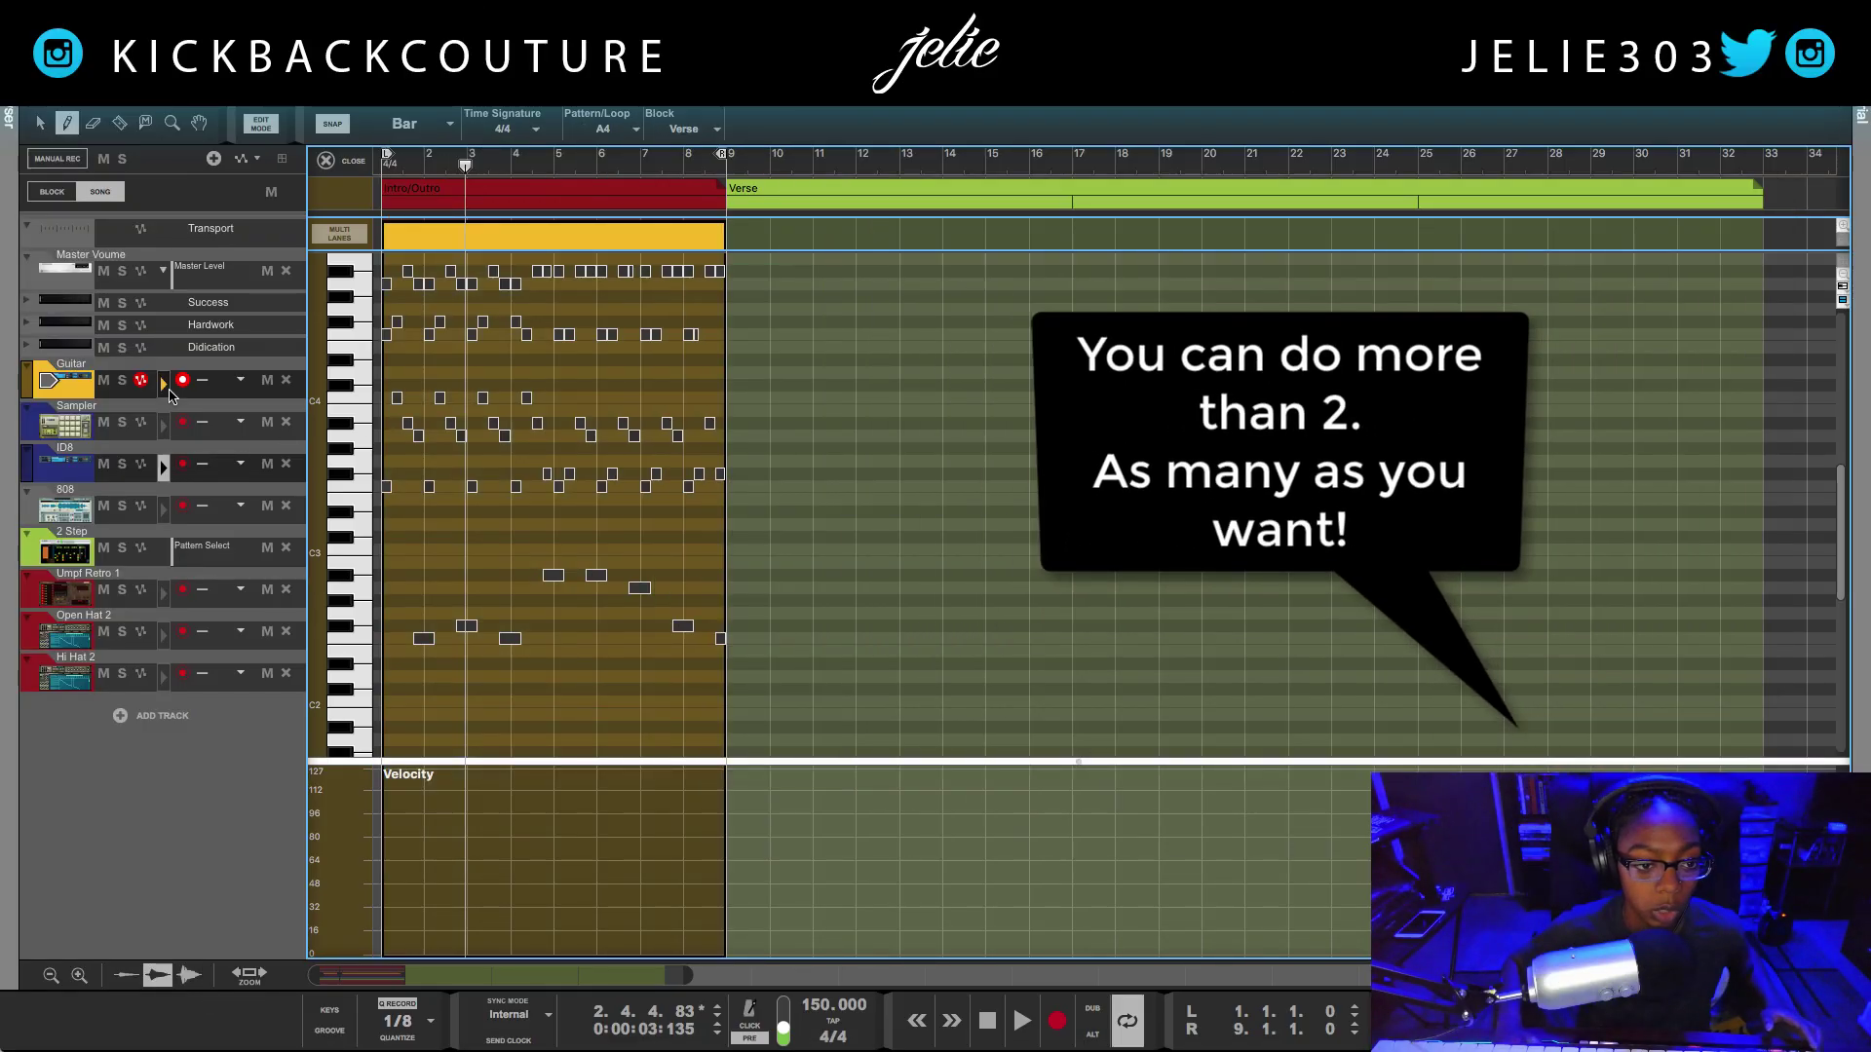
Add an F3 note at bar 1 of the Guitar clip and compare with the ID8 notes.
{"action": "scroll", "coordinate": [353, 442], "scroll_direction": "up", "scroll_amount": 1}
{"action": "scroll", "coordinate": [354, 441], "scroll_direction": "up", "scroll_amount": 3}
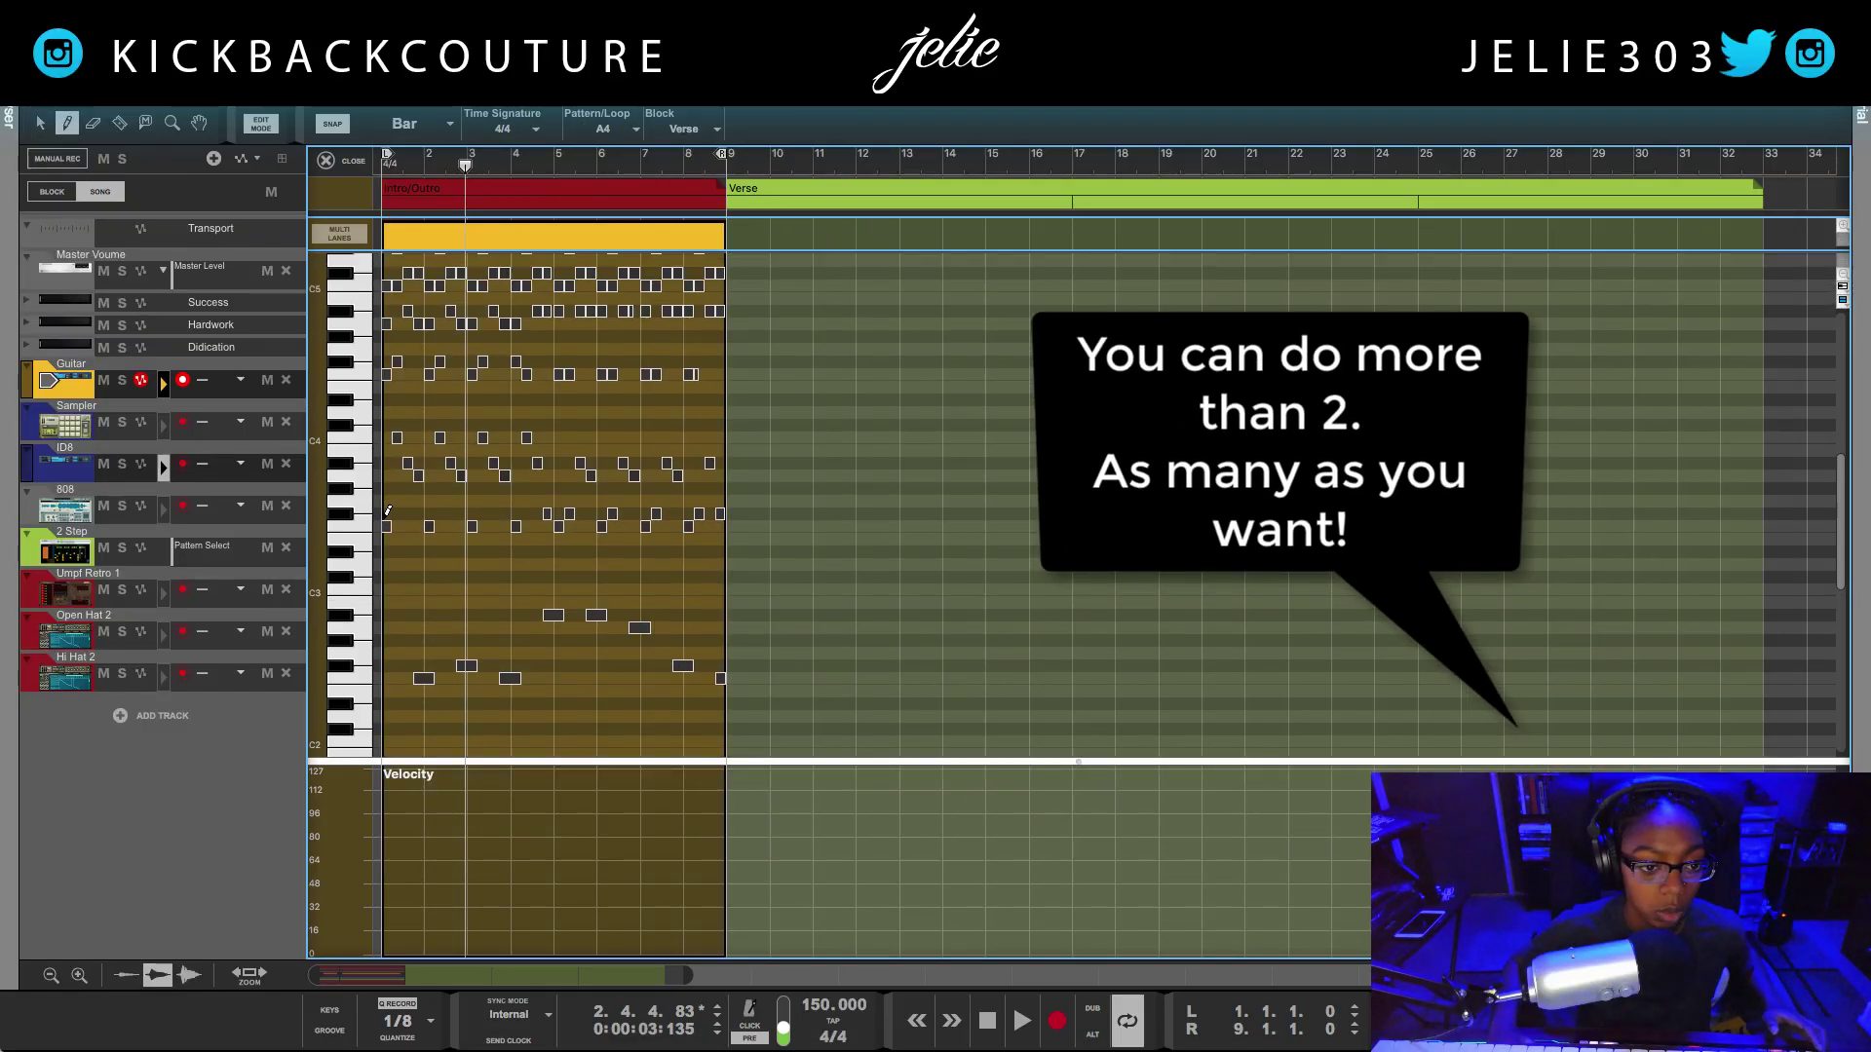
{"action": "left_click", "coordinate": [366, 523]}
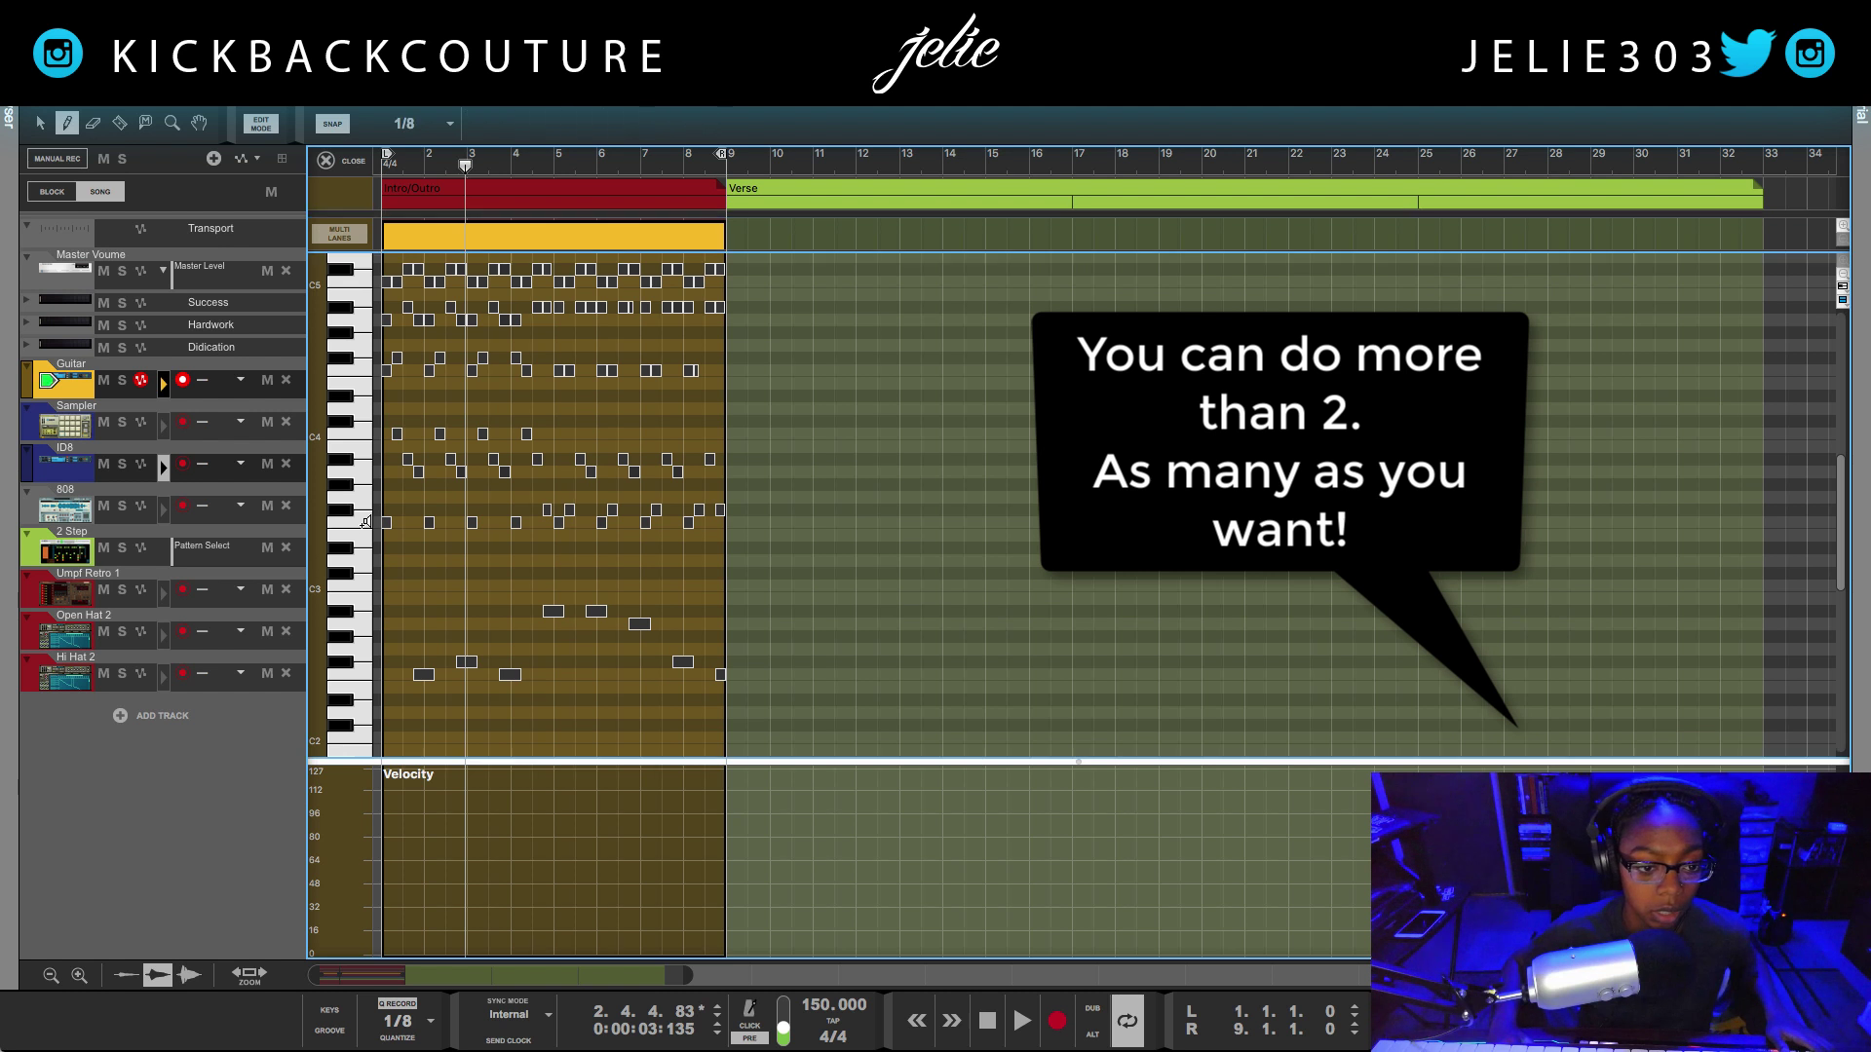
{"action": "left_click", "coordinate": [386, 522]}
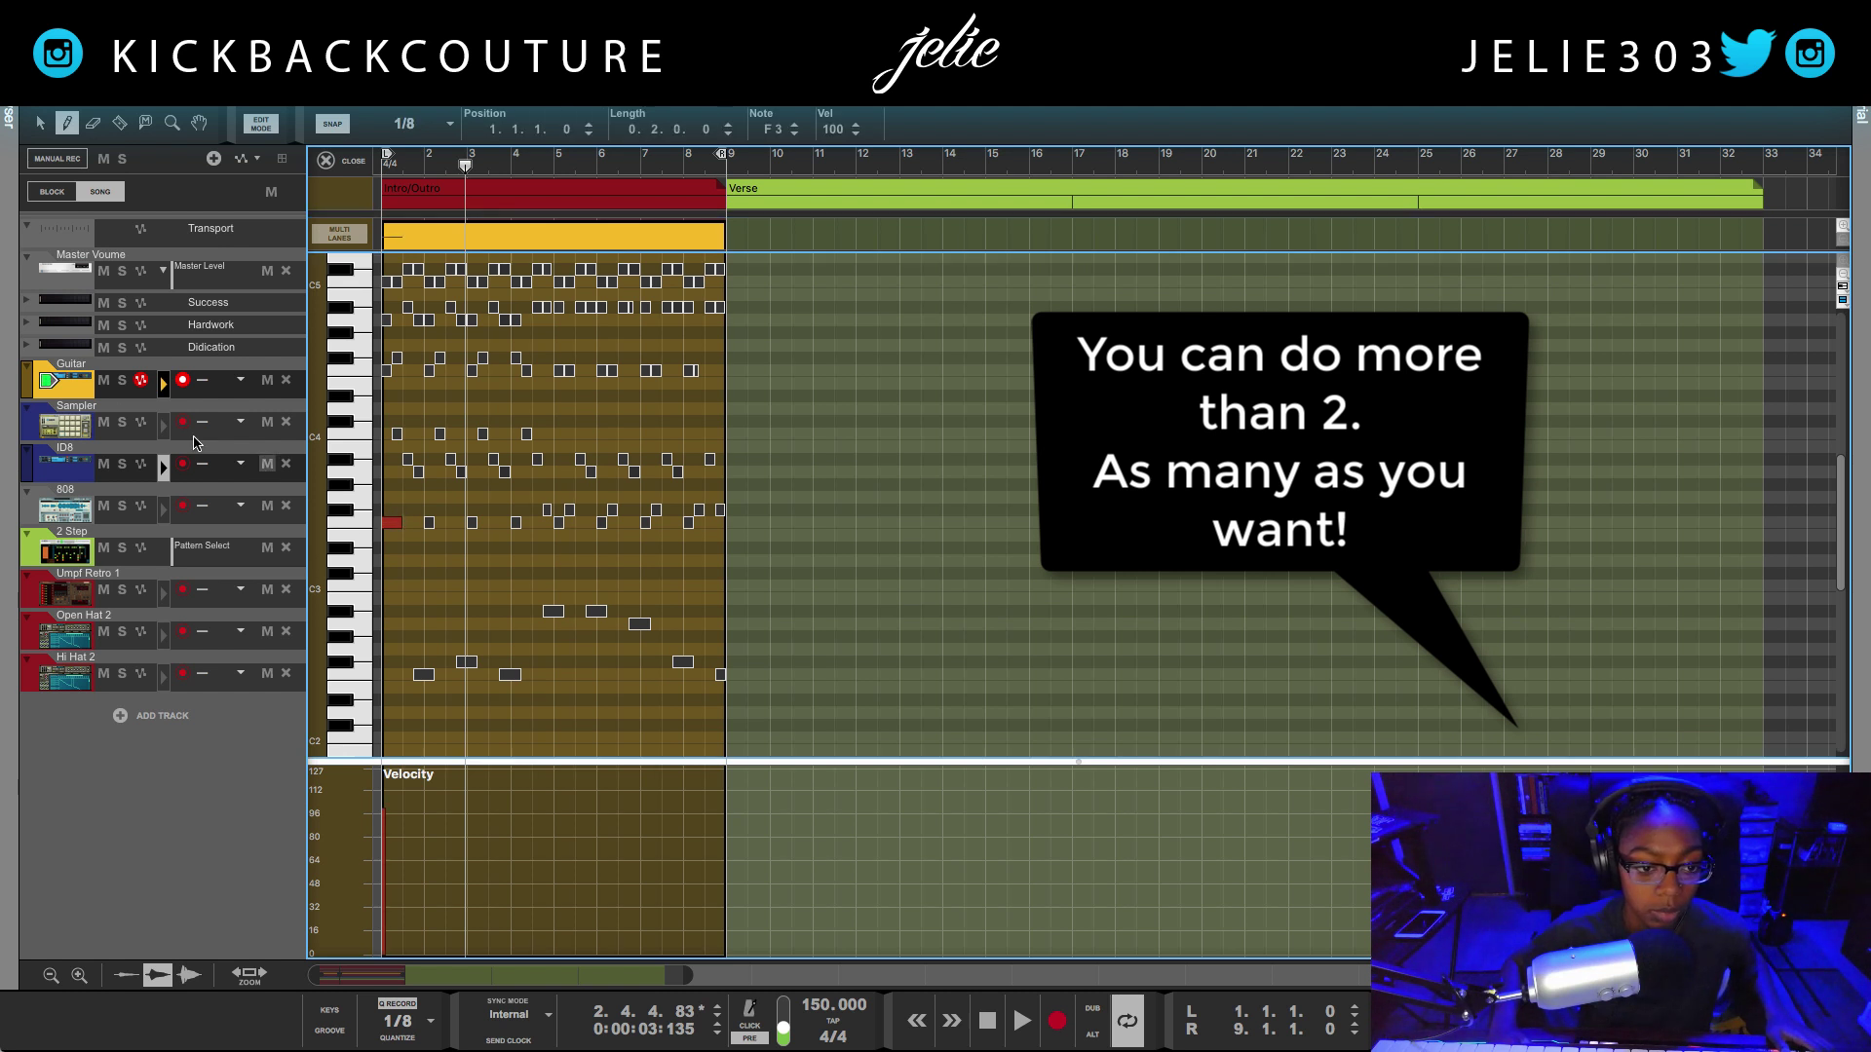
{"action": "left_click", "coordinate": [173, 480]}
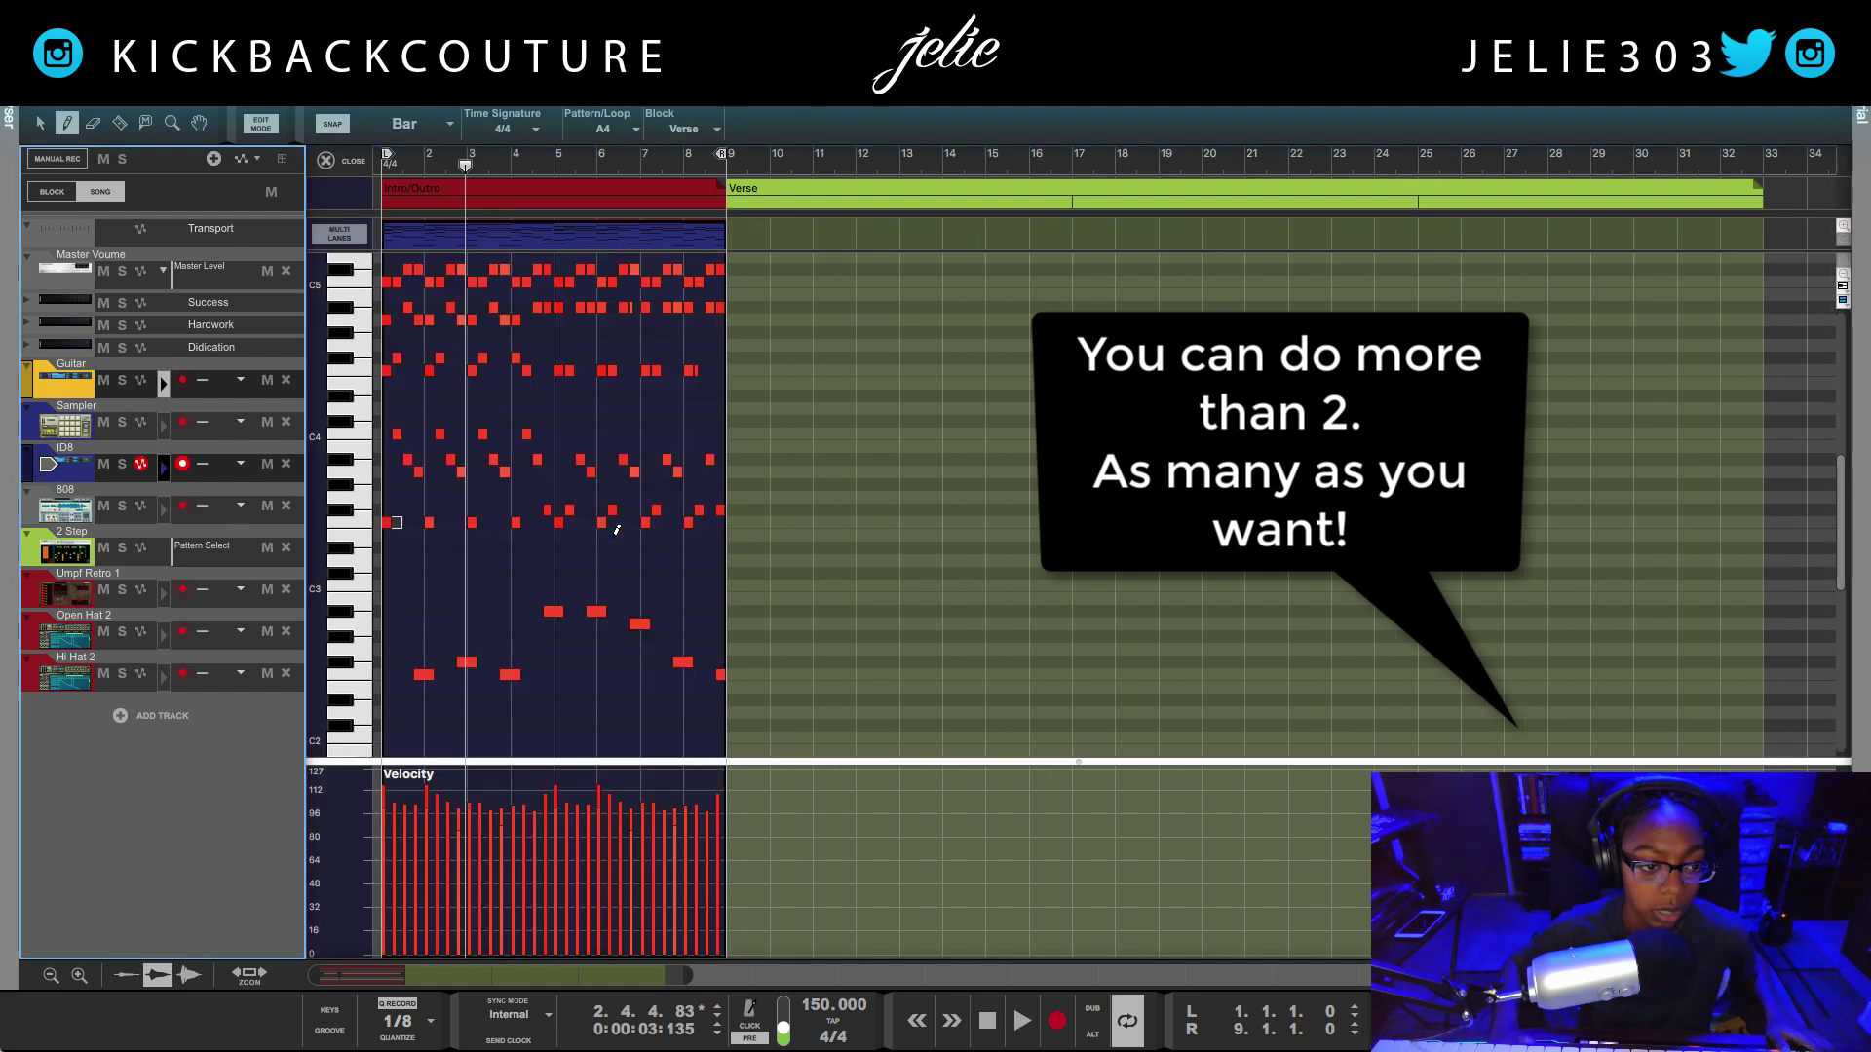
{"action": "left_click", "coordinate": [166, 390]}
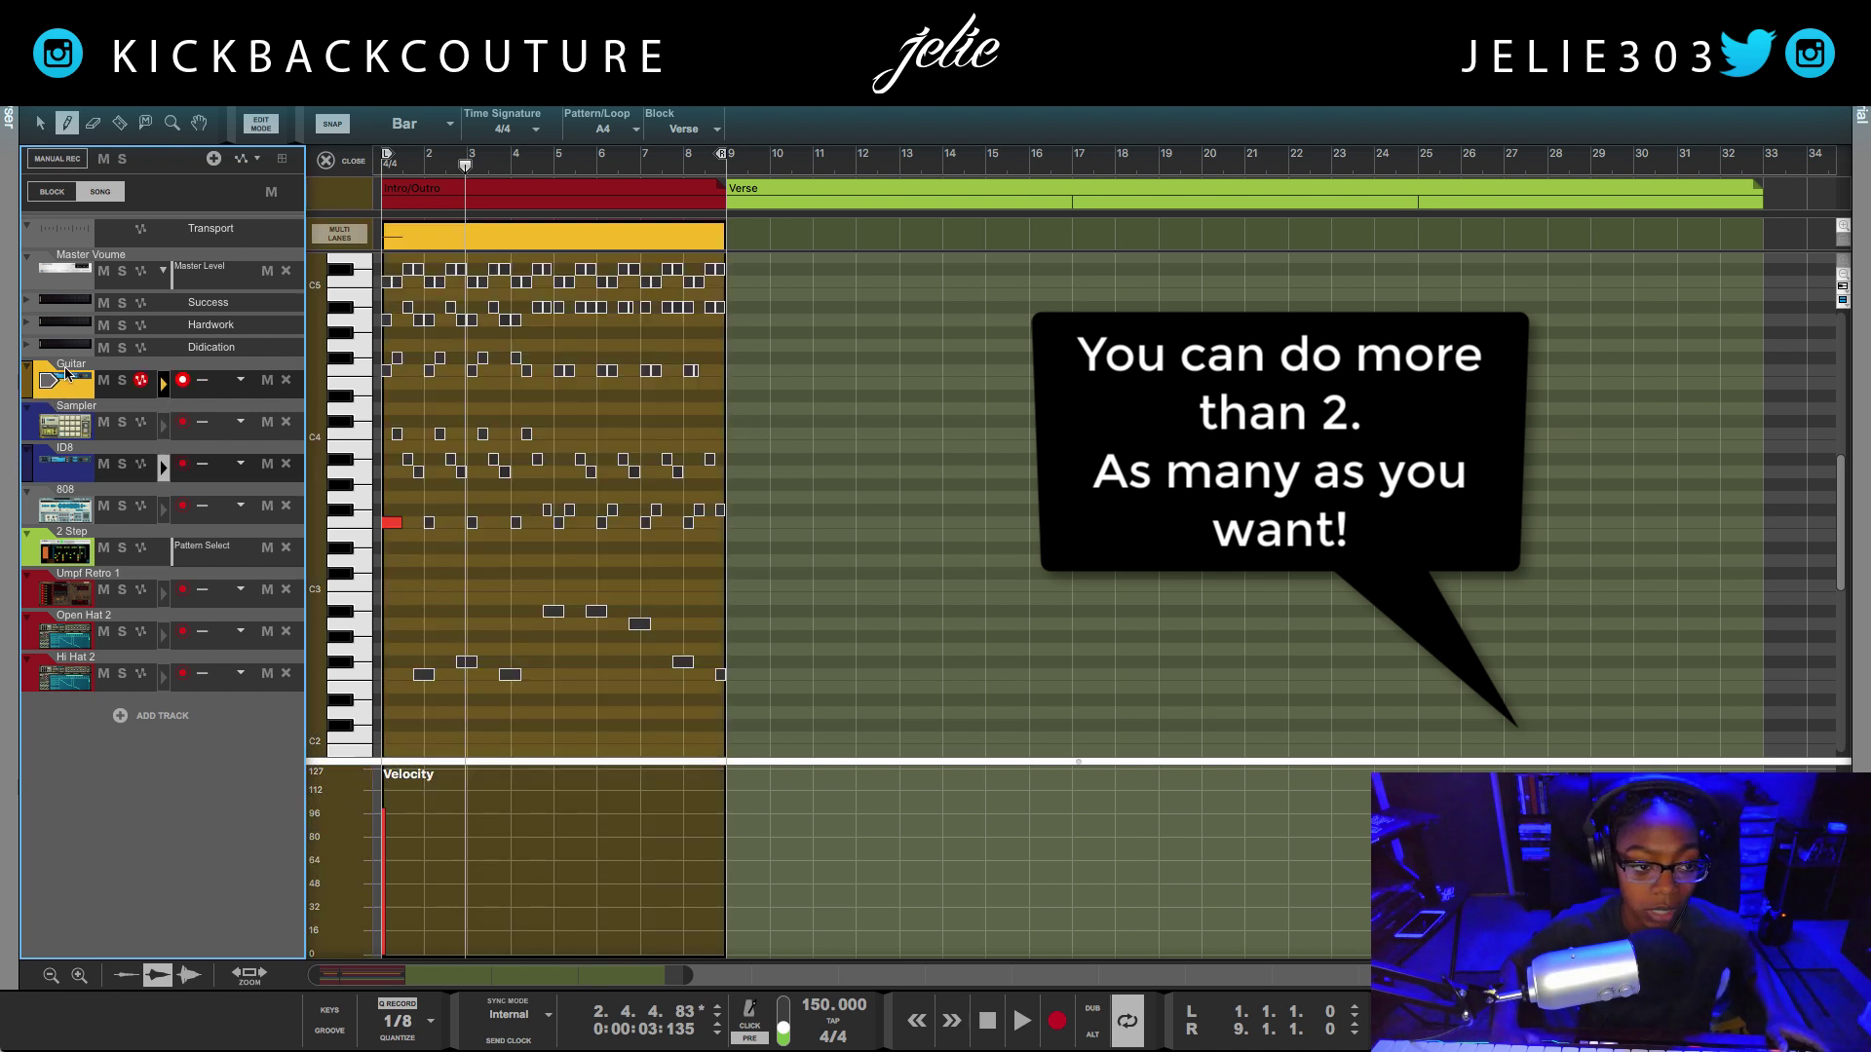
{"action": "left_click", "coordinate": [165, 476]}
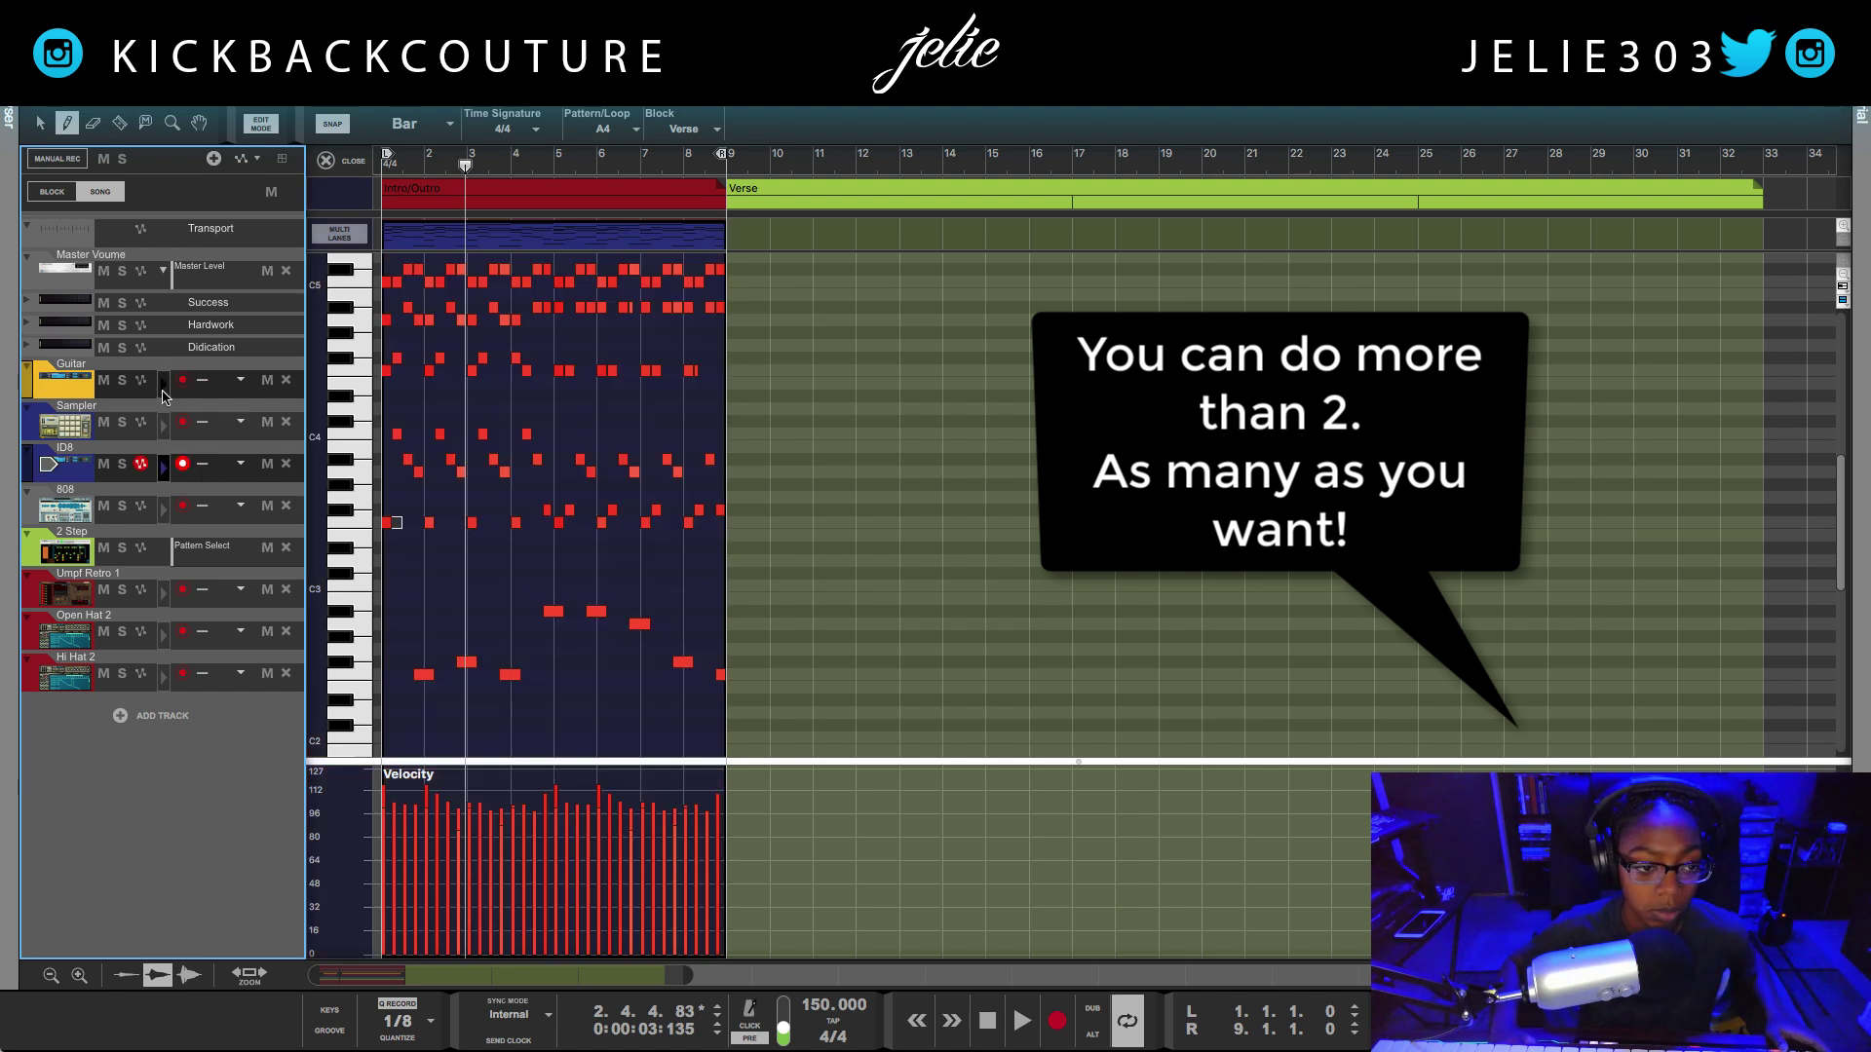